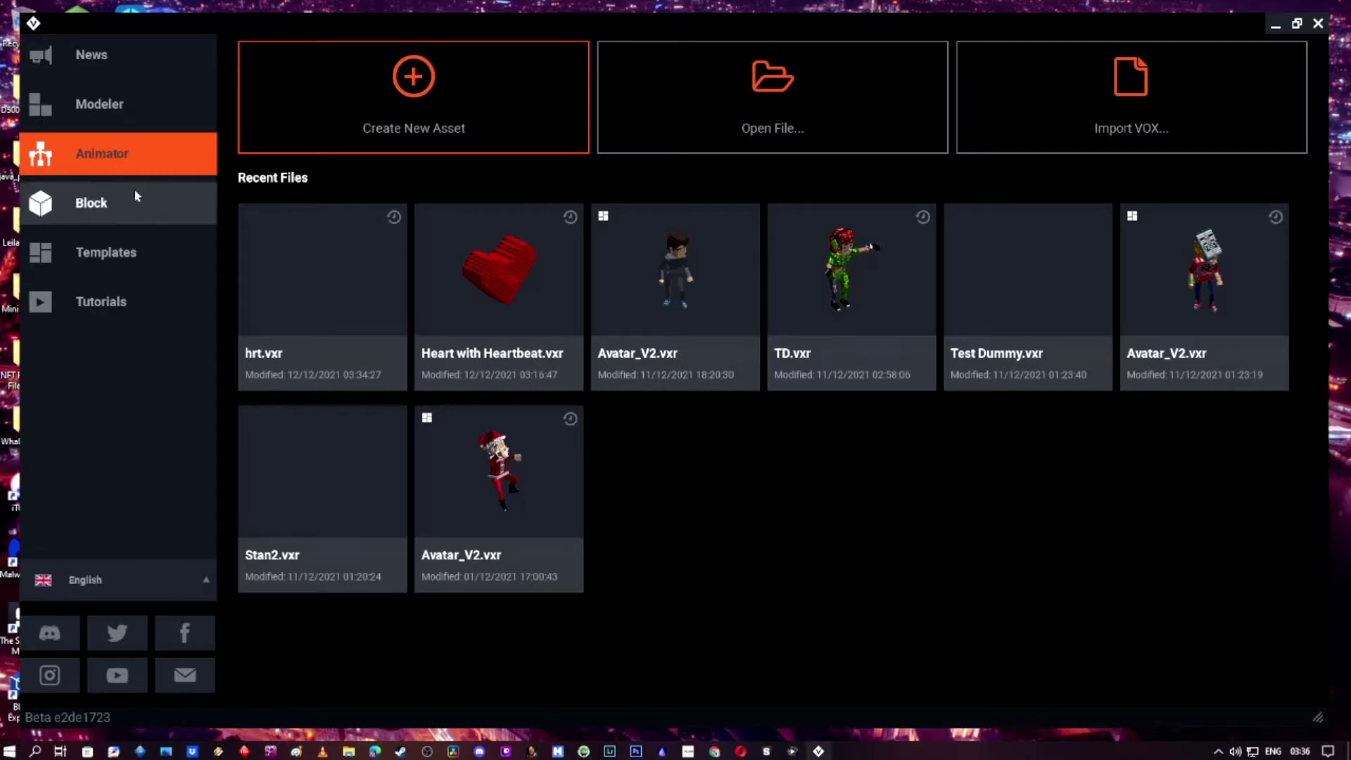
Create a new animated asset named heart.vxr in the Valentines > hrt folder.
left_click(414, 95)
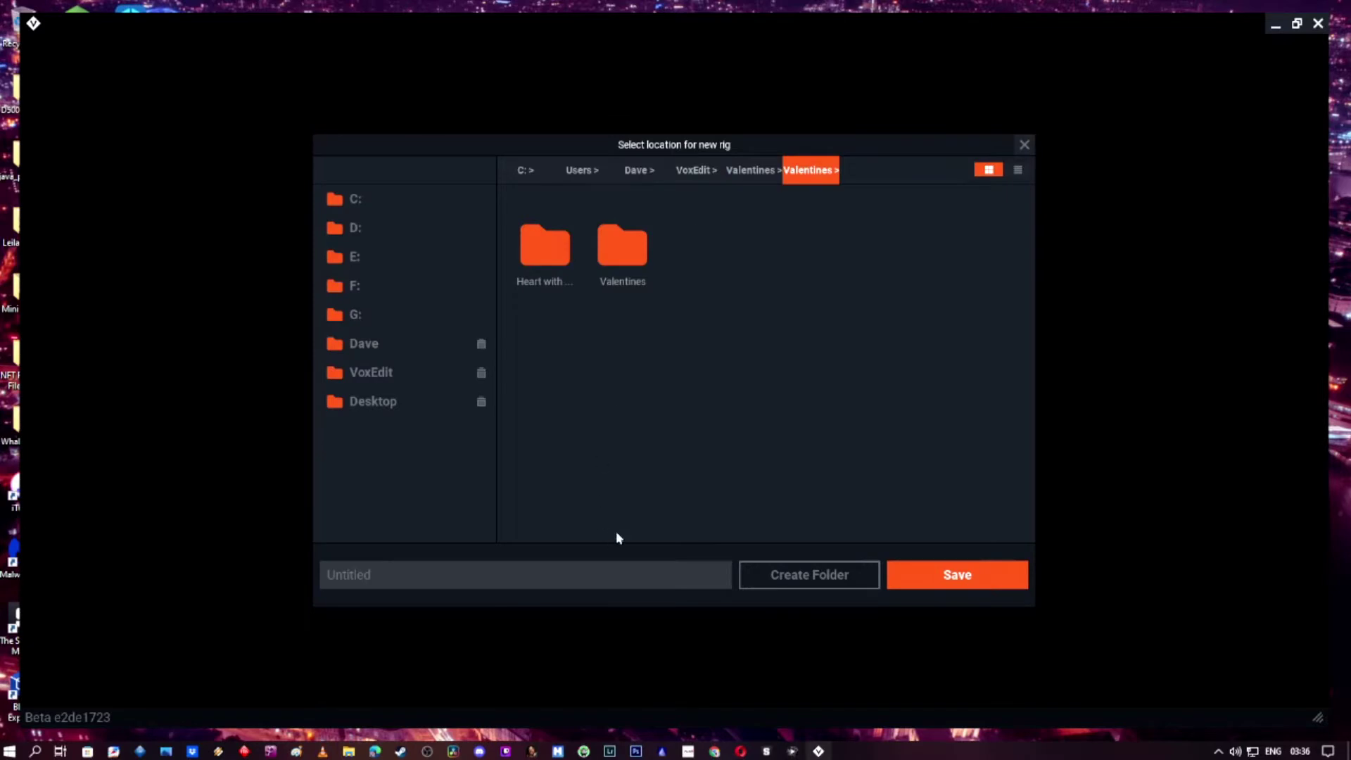
left_click(749, 176)
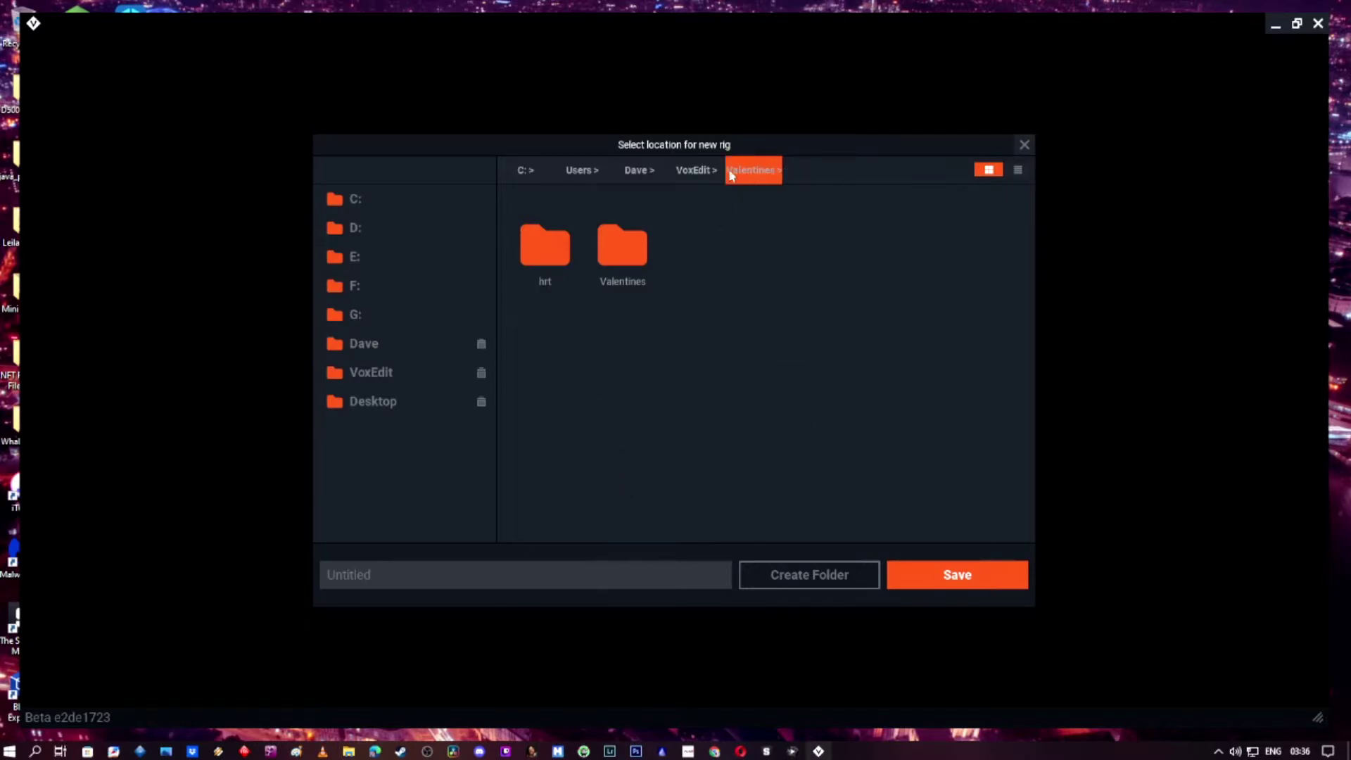
double_click(545, 257)
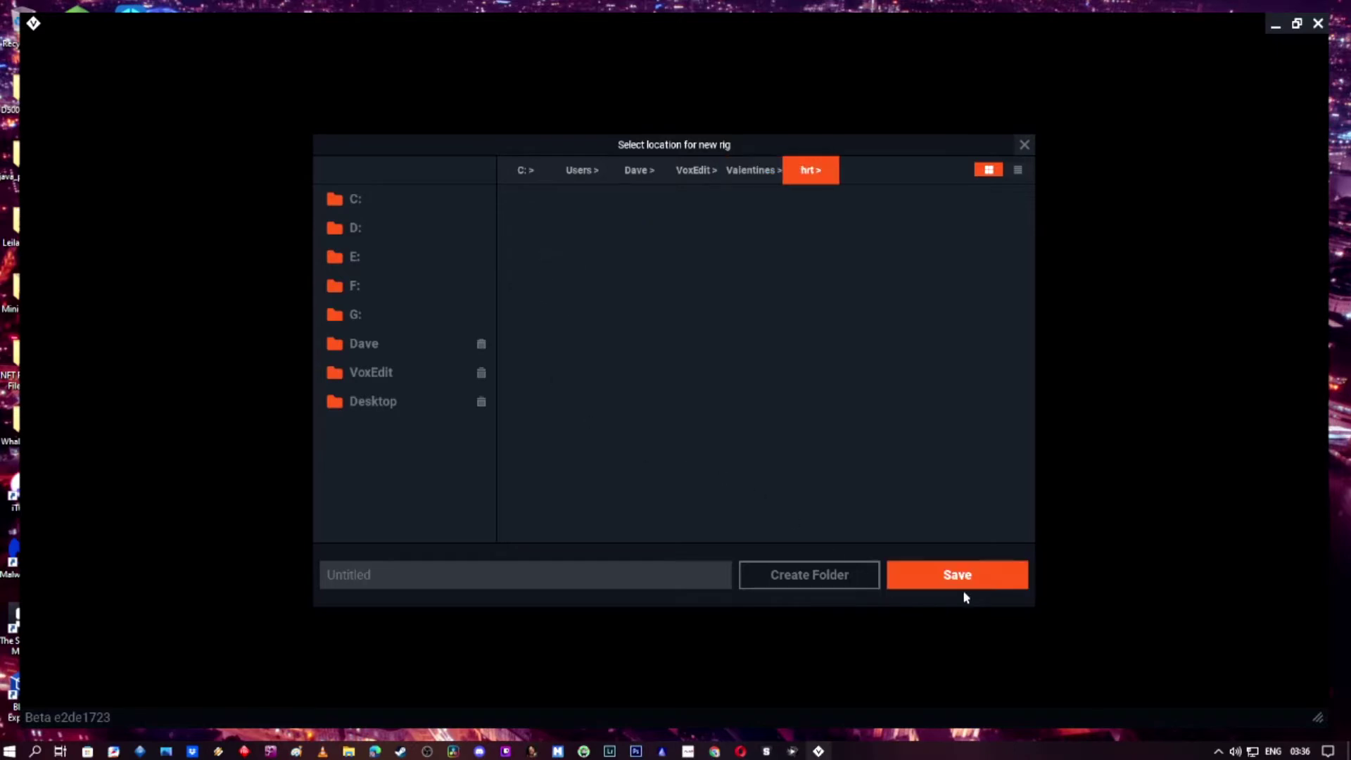
left_click(582, 580)
type("heart")
key("Return")
left_click(979, 570)
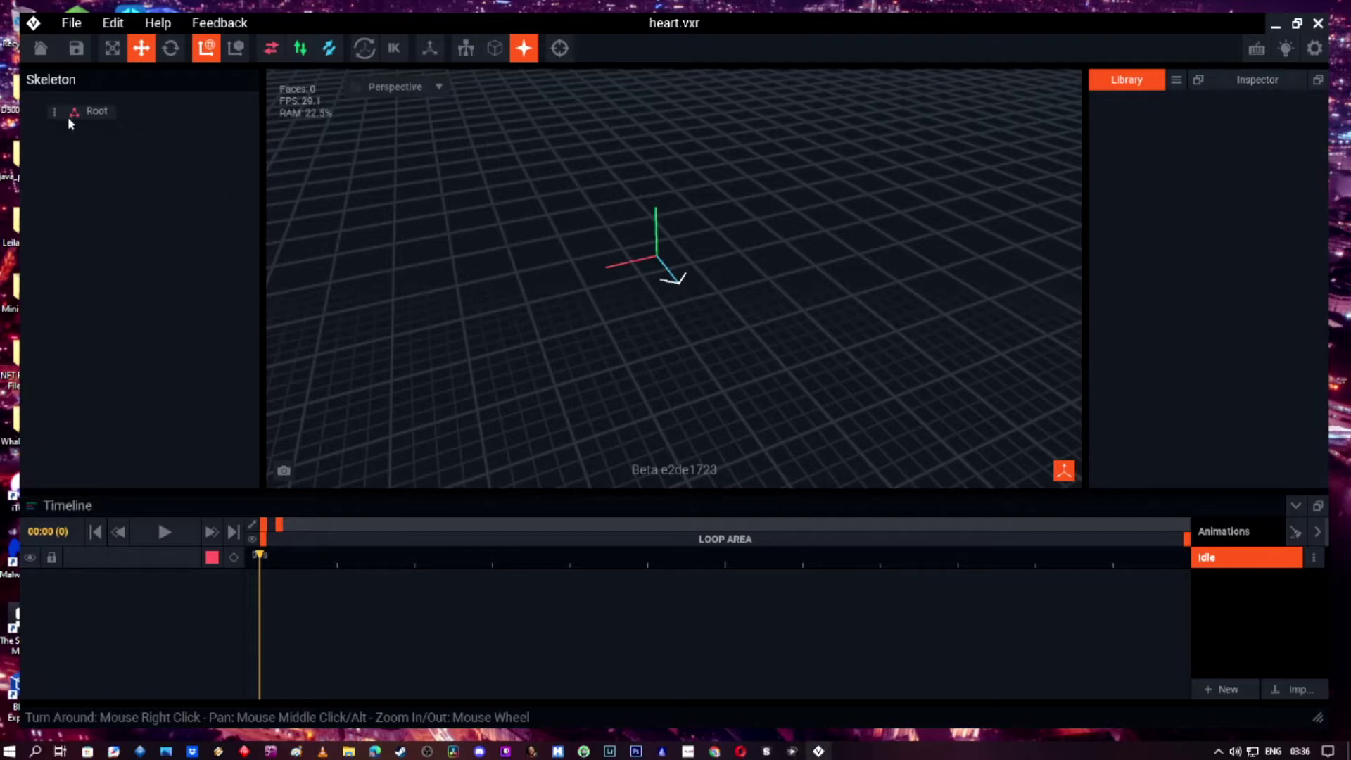
Import the Heart voxel model from the Valentines folder into the library and open it for editing.
left_click(1177, 81)
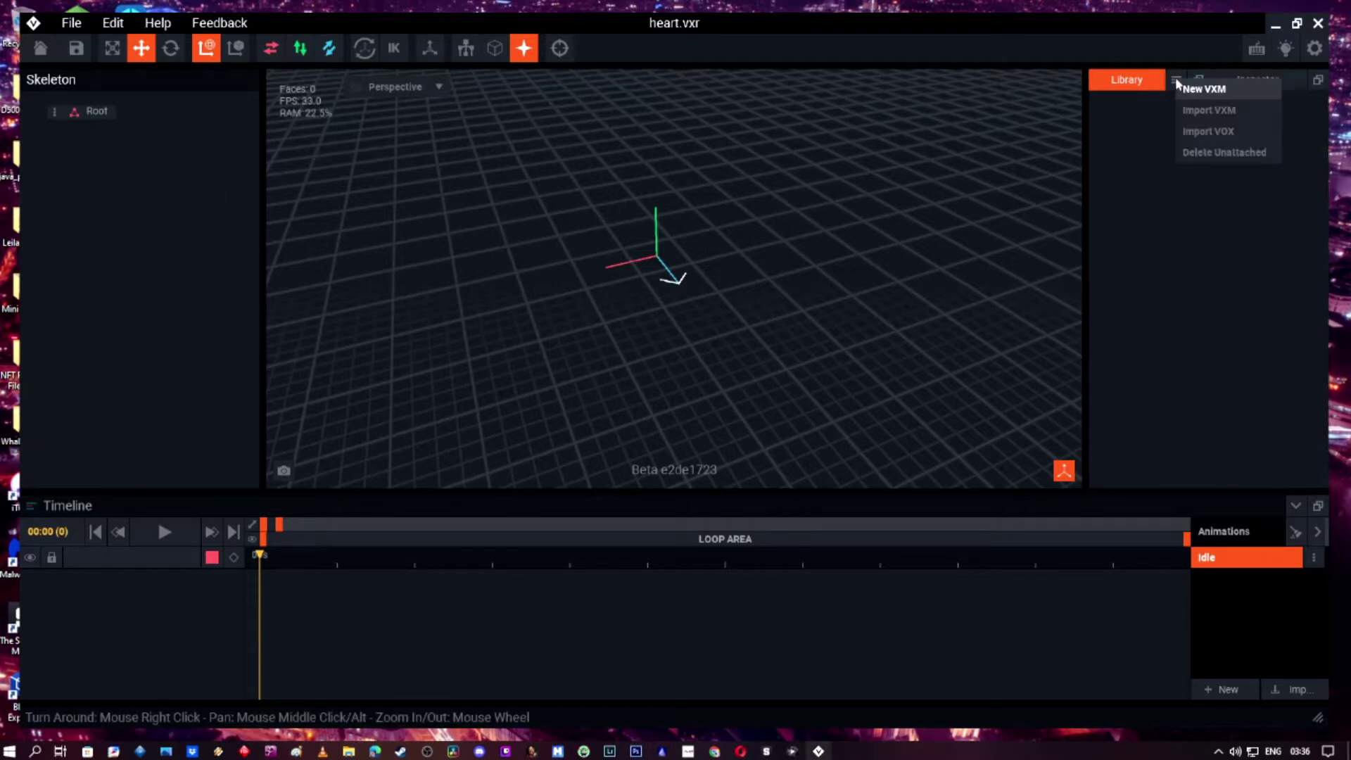
left_click(1207, 114)
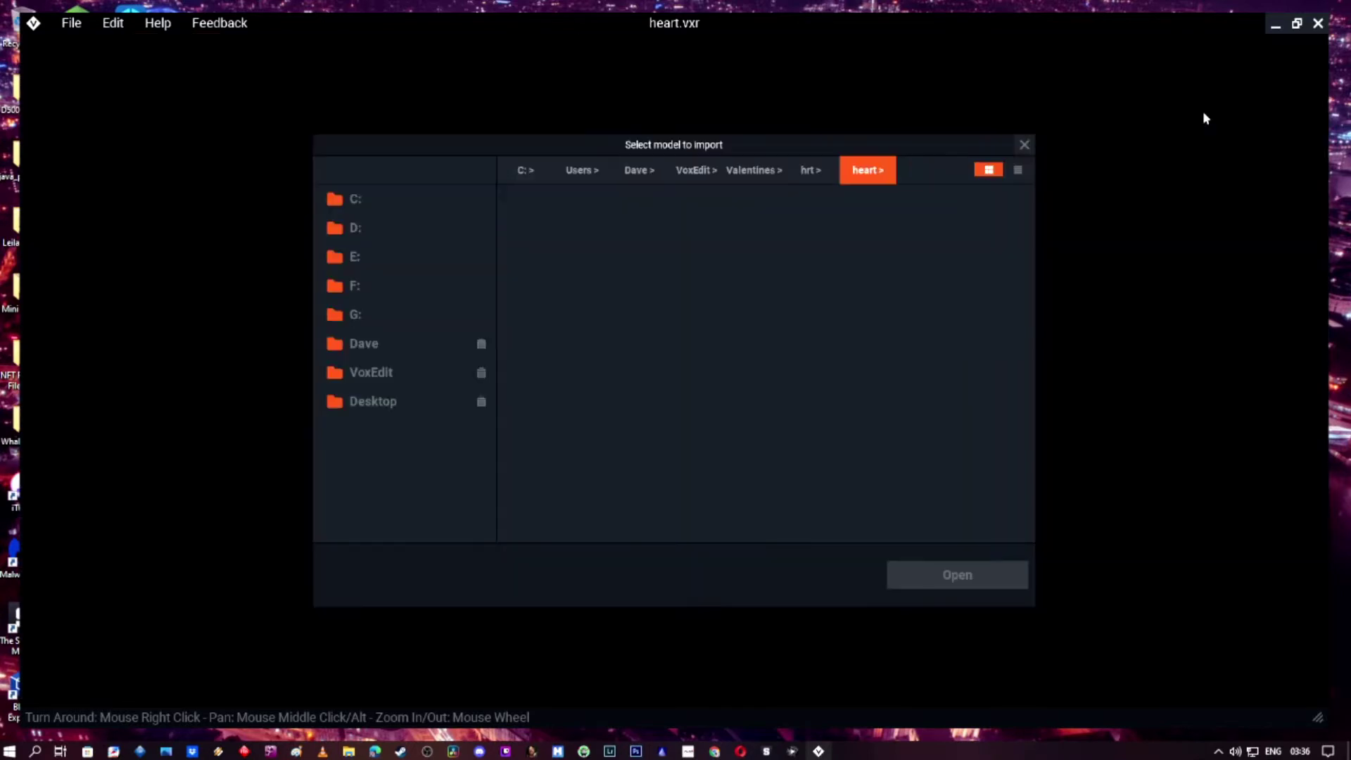
left_click(758, 173)
double_click(619, 254)
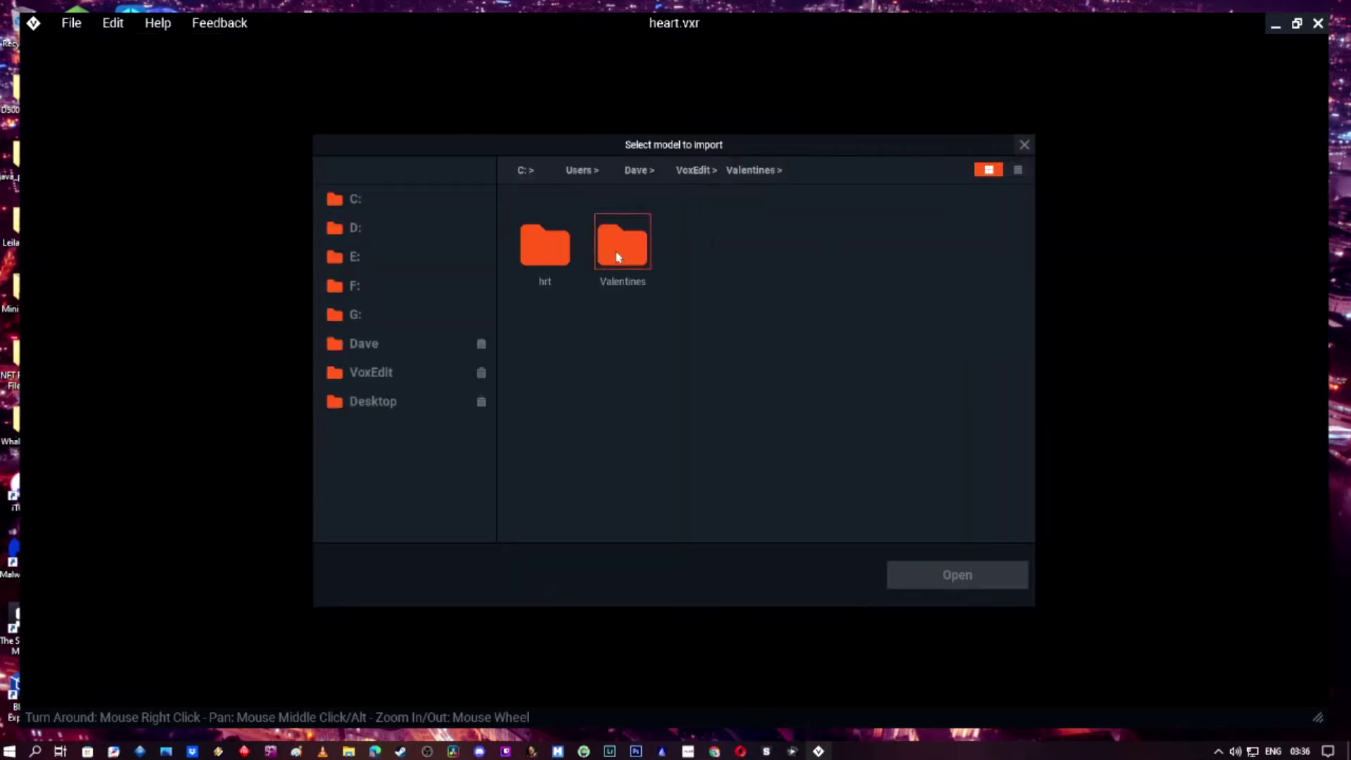
left_click(778, 243)
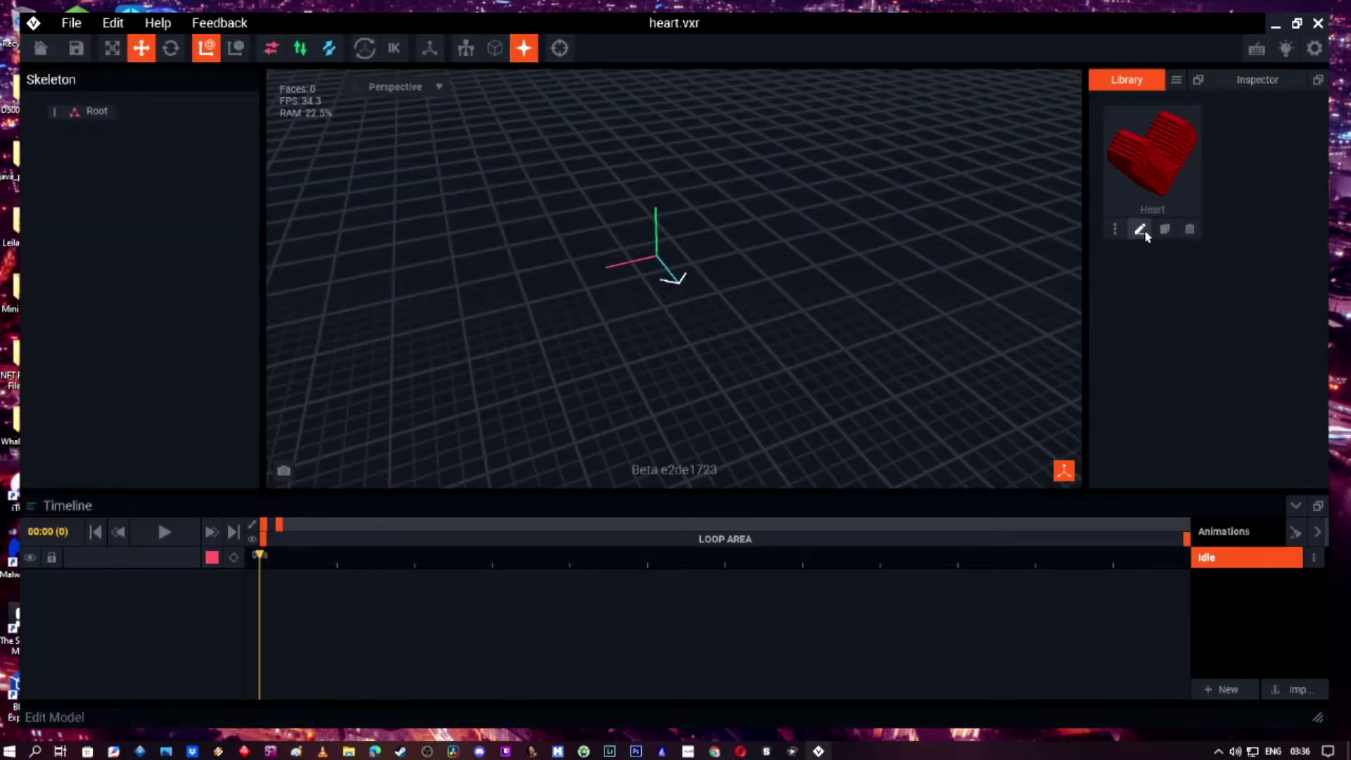
double_click(1164, 135)
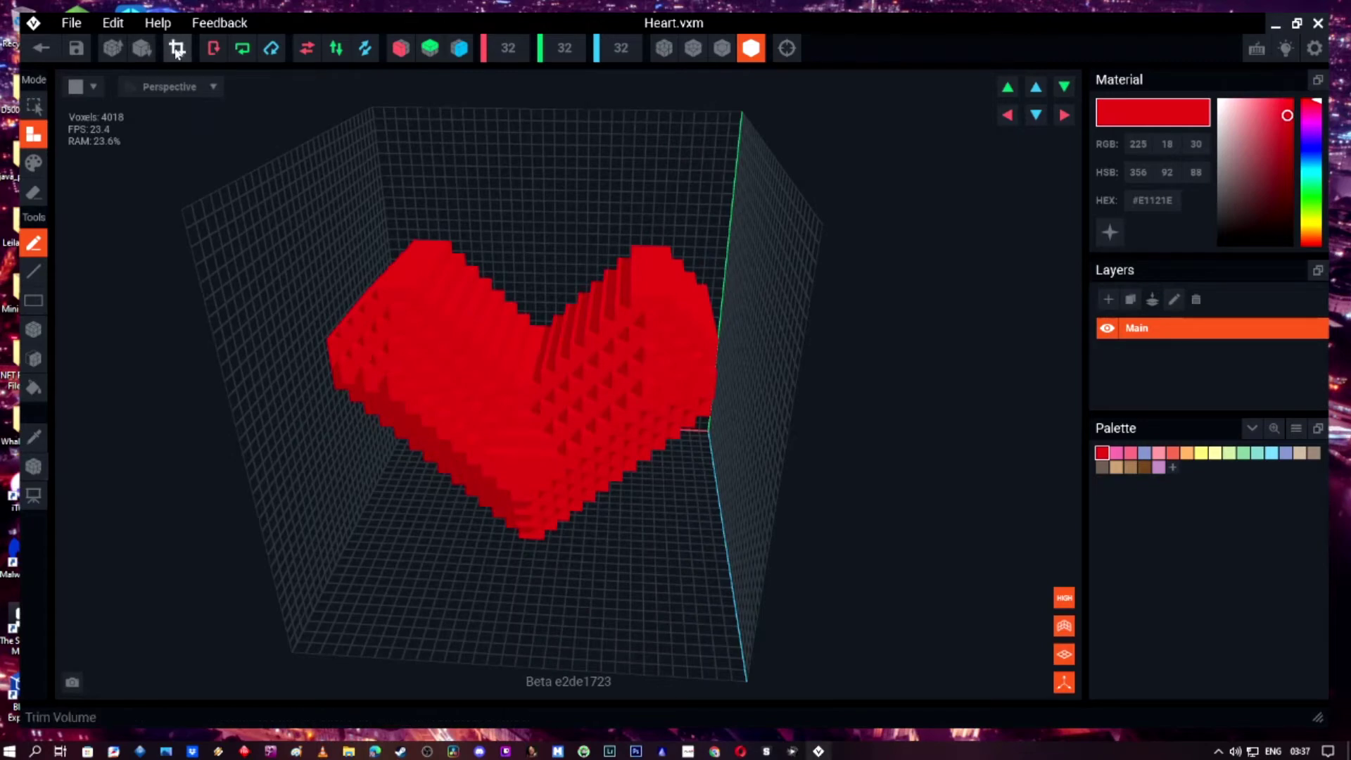
Trim the Heart model's volume to 27×21×16 and save it when returning to the rig.
left_click(176, 50)
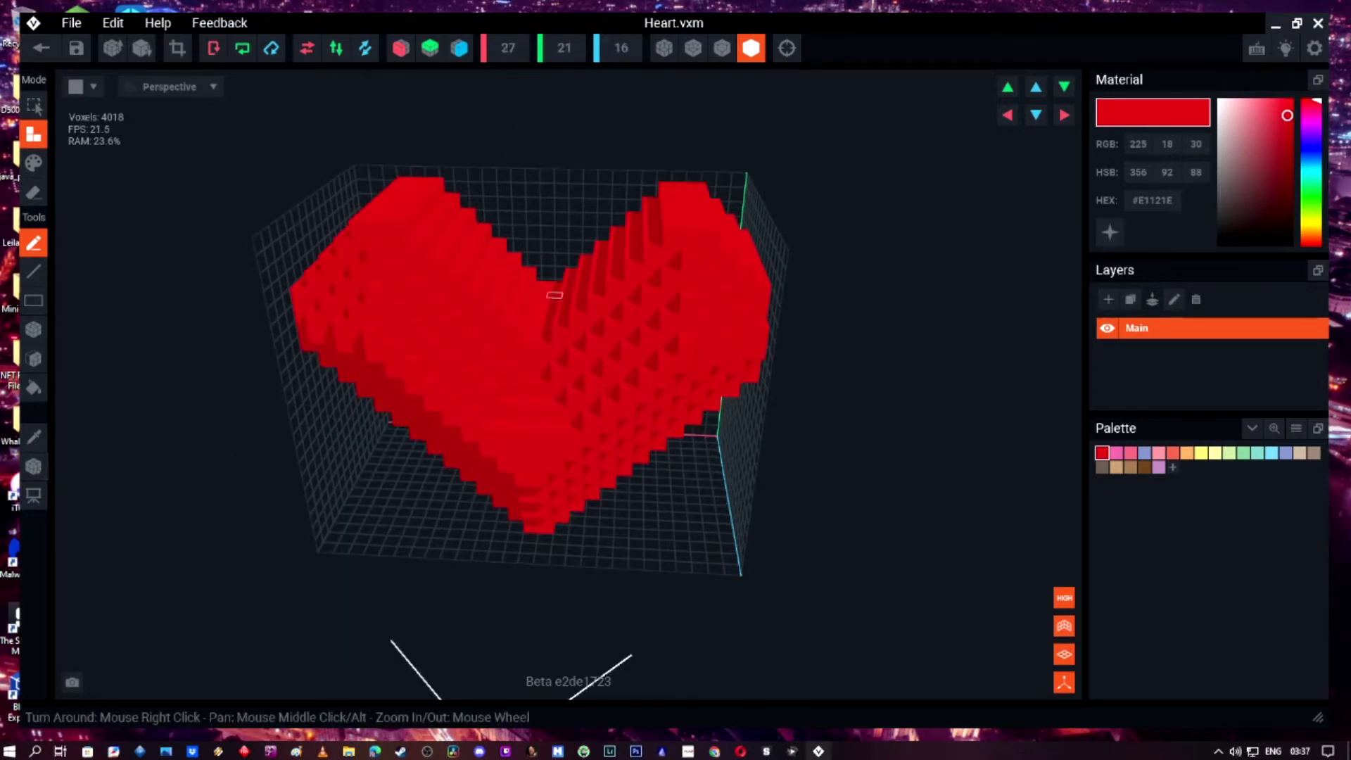
right_click_drag(555, 296, 546, 295)
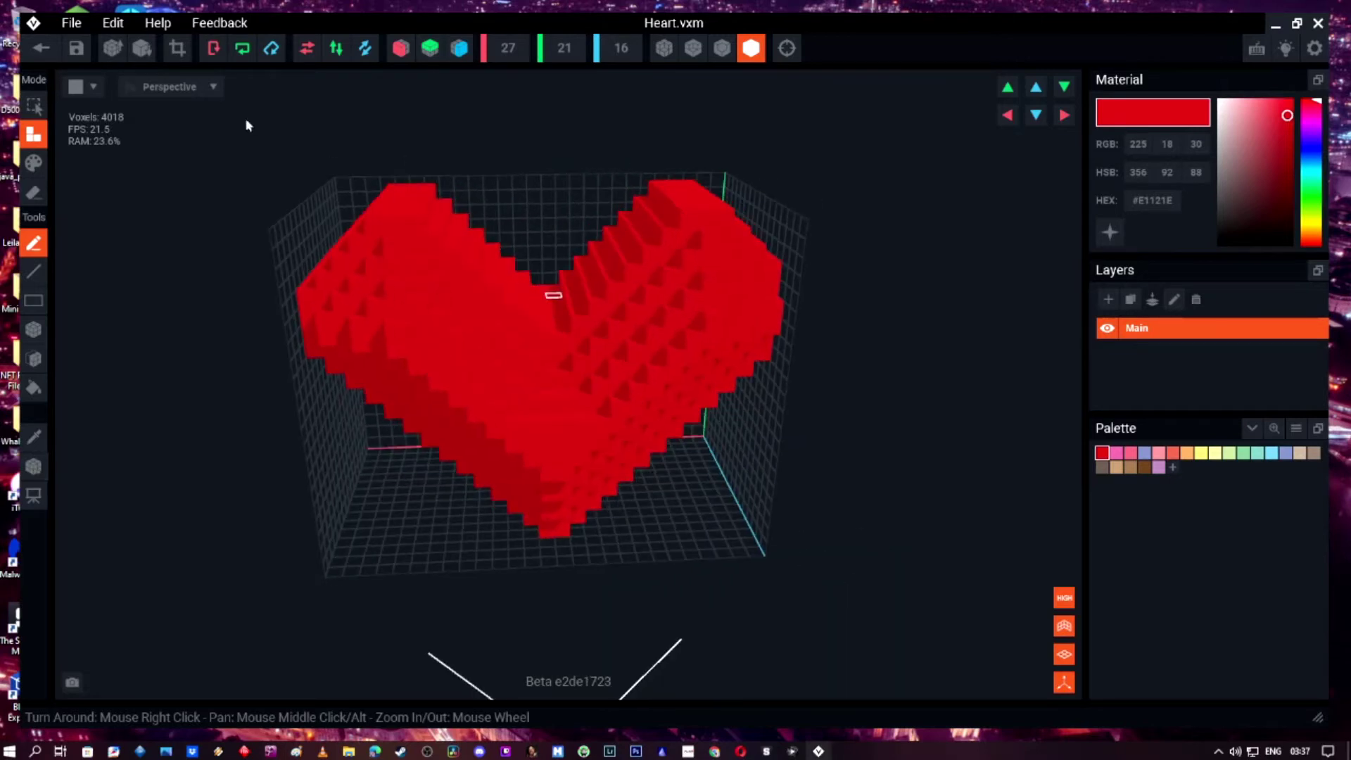
left_click(41, 48)
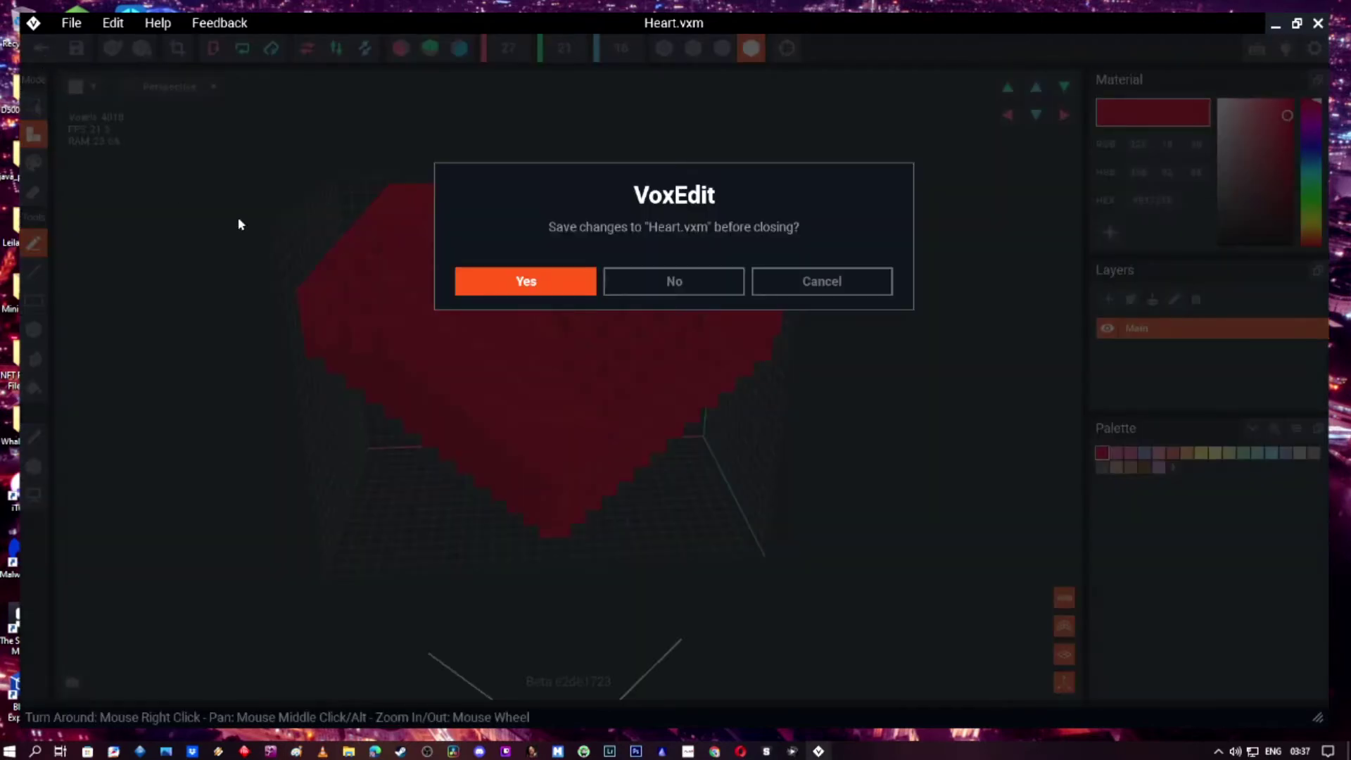
left_click(540, 285)
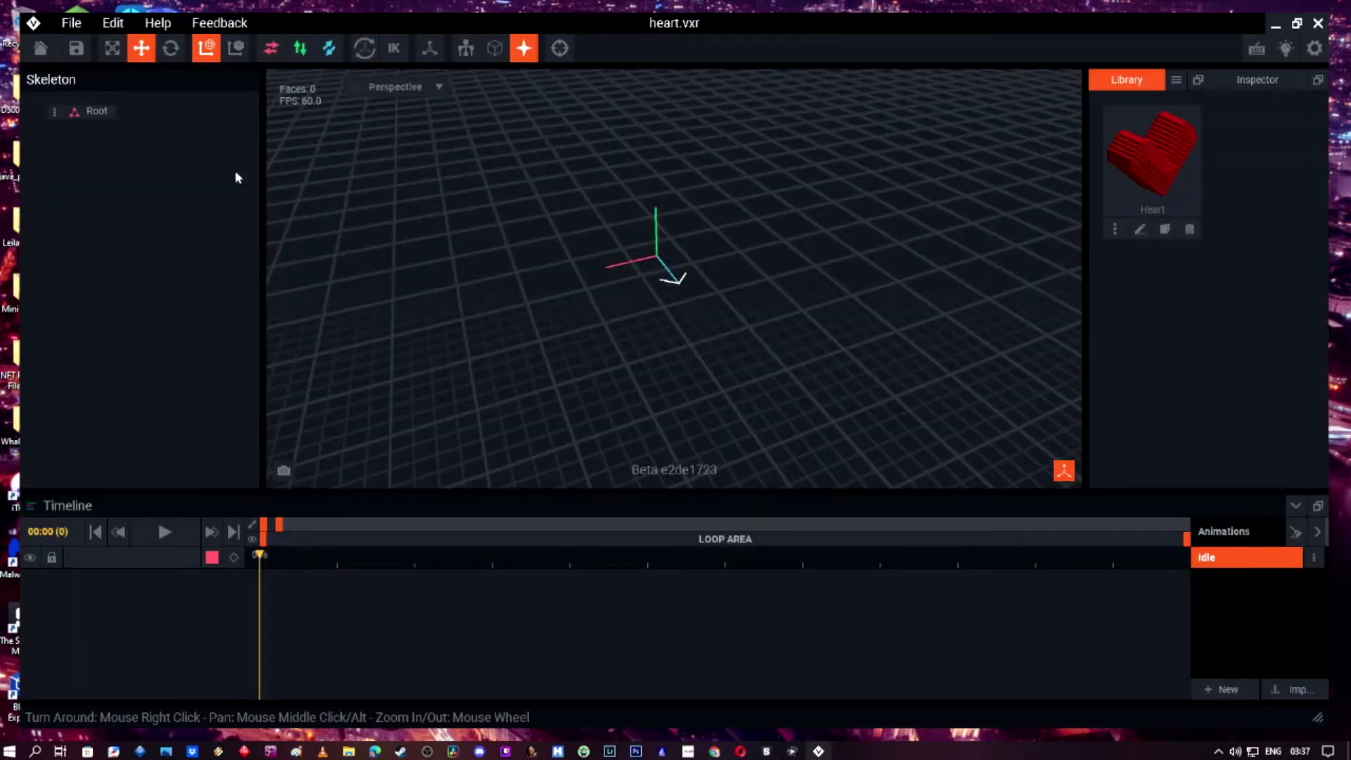
Add a child node named 'heart' under Root and drop the Heart model onto it.
left_click(55, 115)
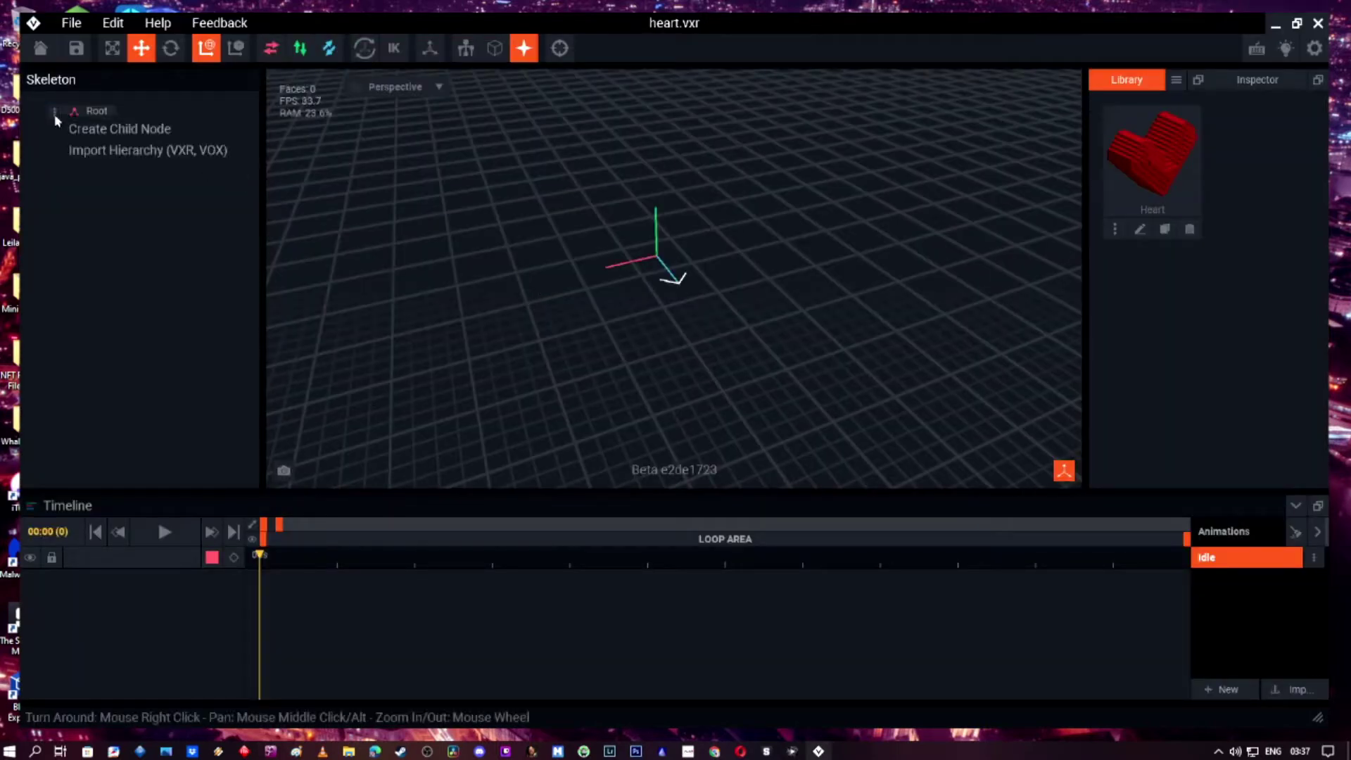
left_click(90, 130)
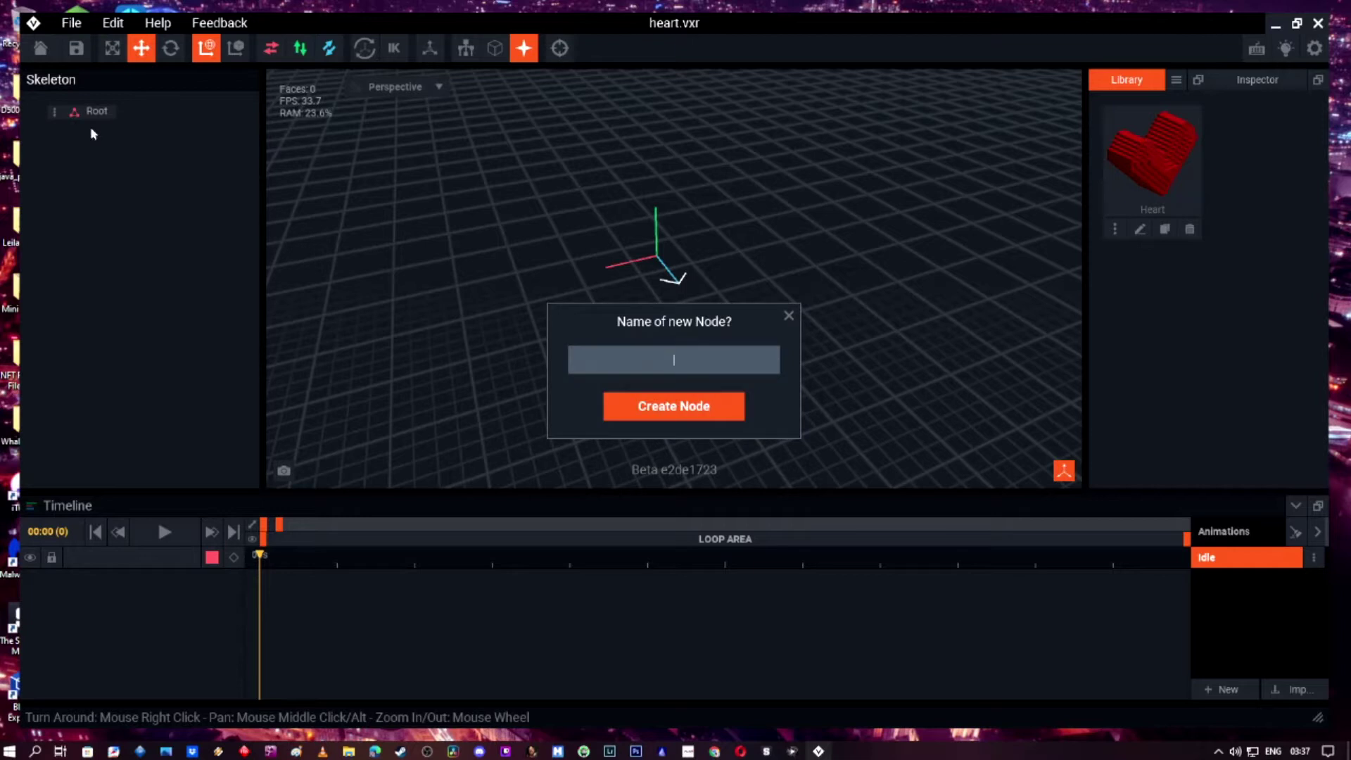
type("heart")
key("Return")
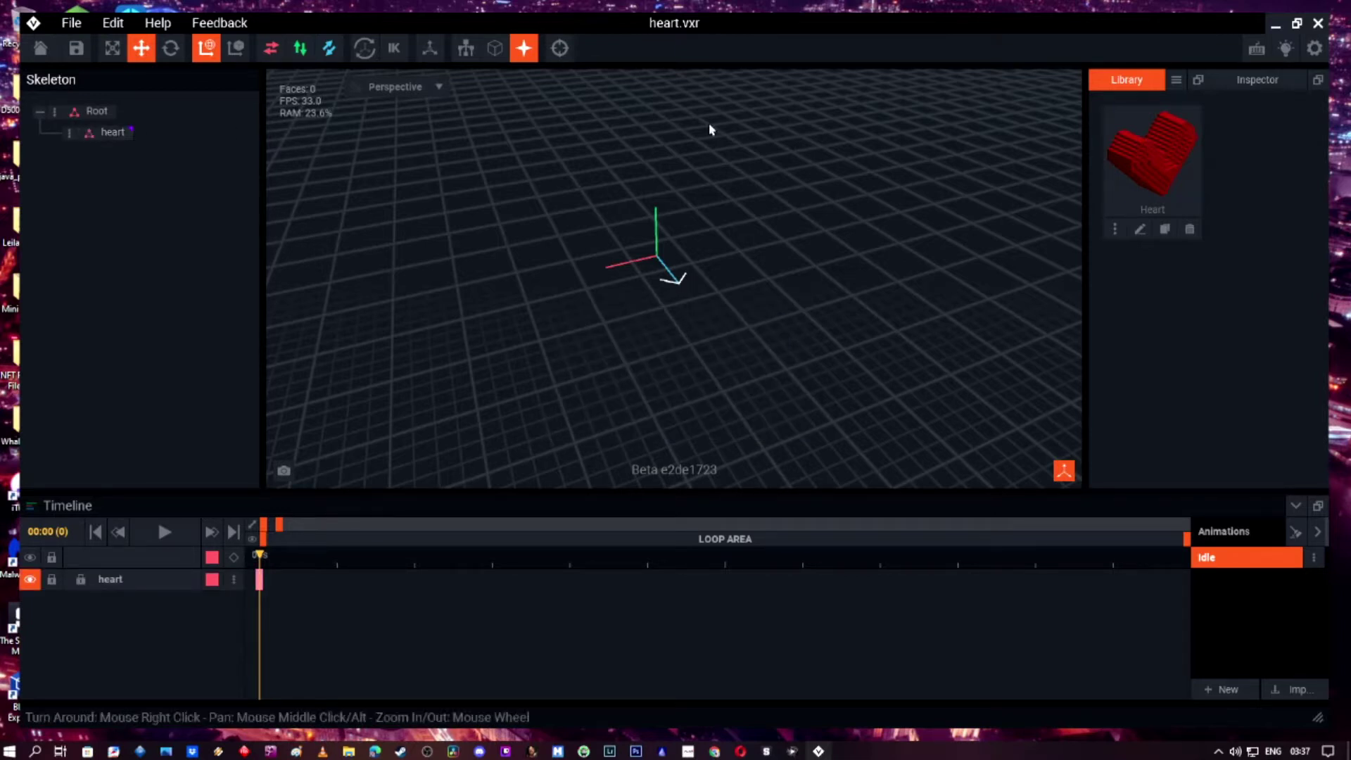
left_click_drag(1149, 172, 89, 136)
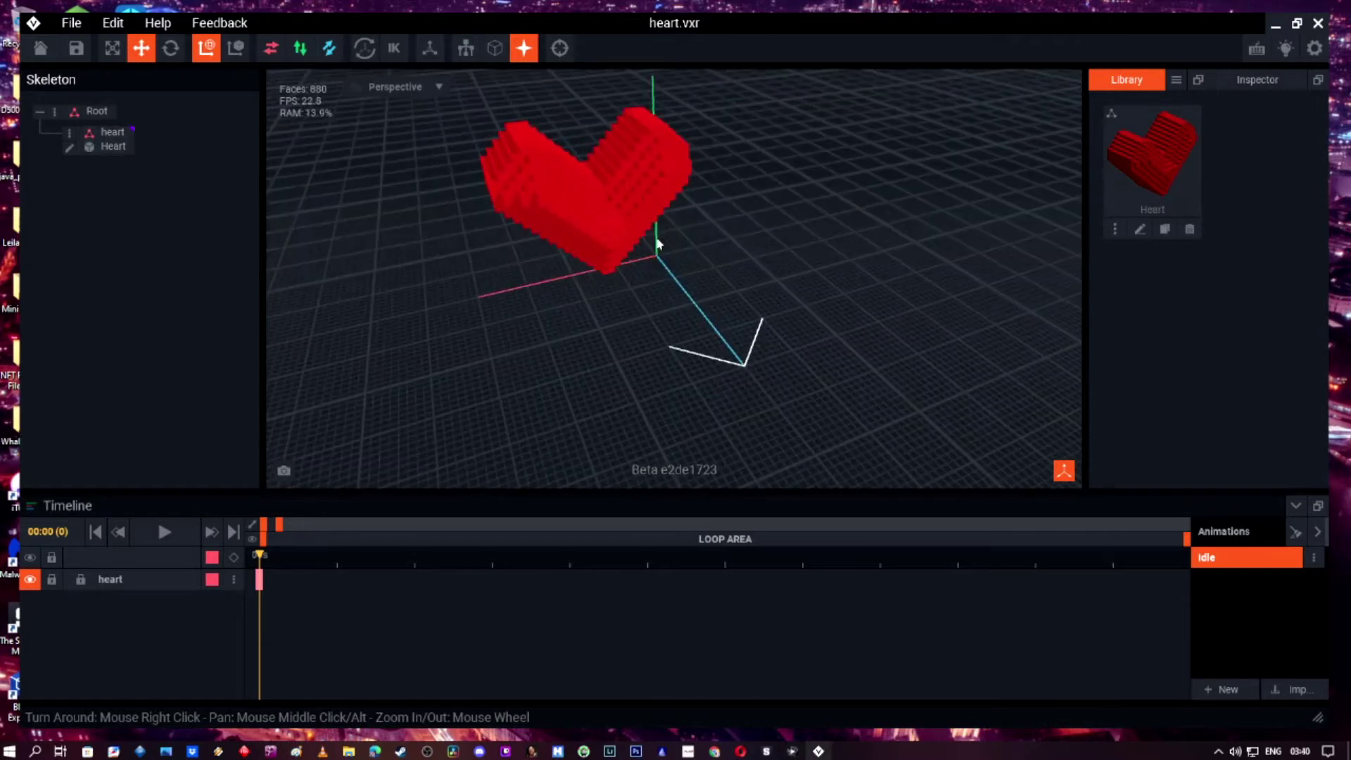
left_click_drag(655, 235, 655, 236)
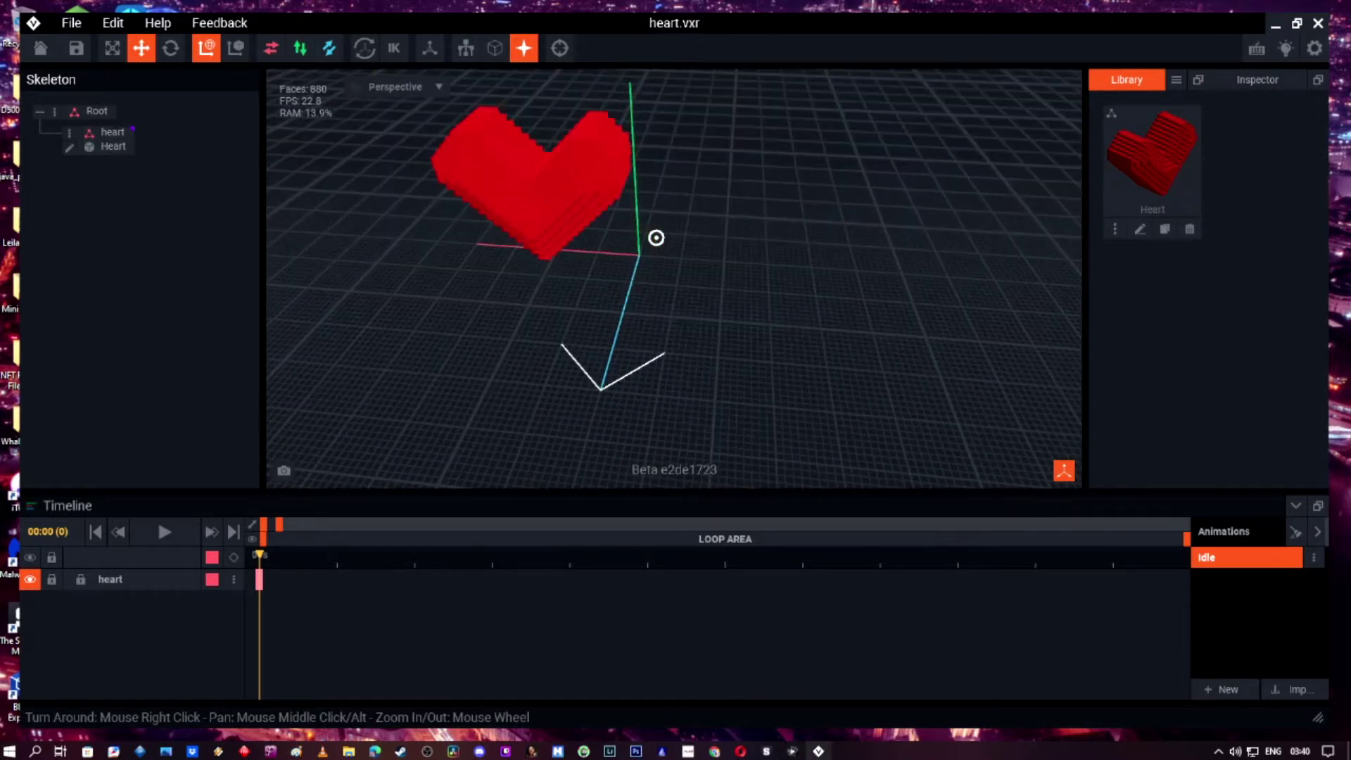
Clone the Heart model in the library as 'beat'.
left_click(1166, 230)
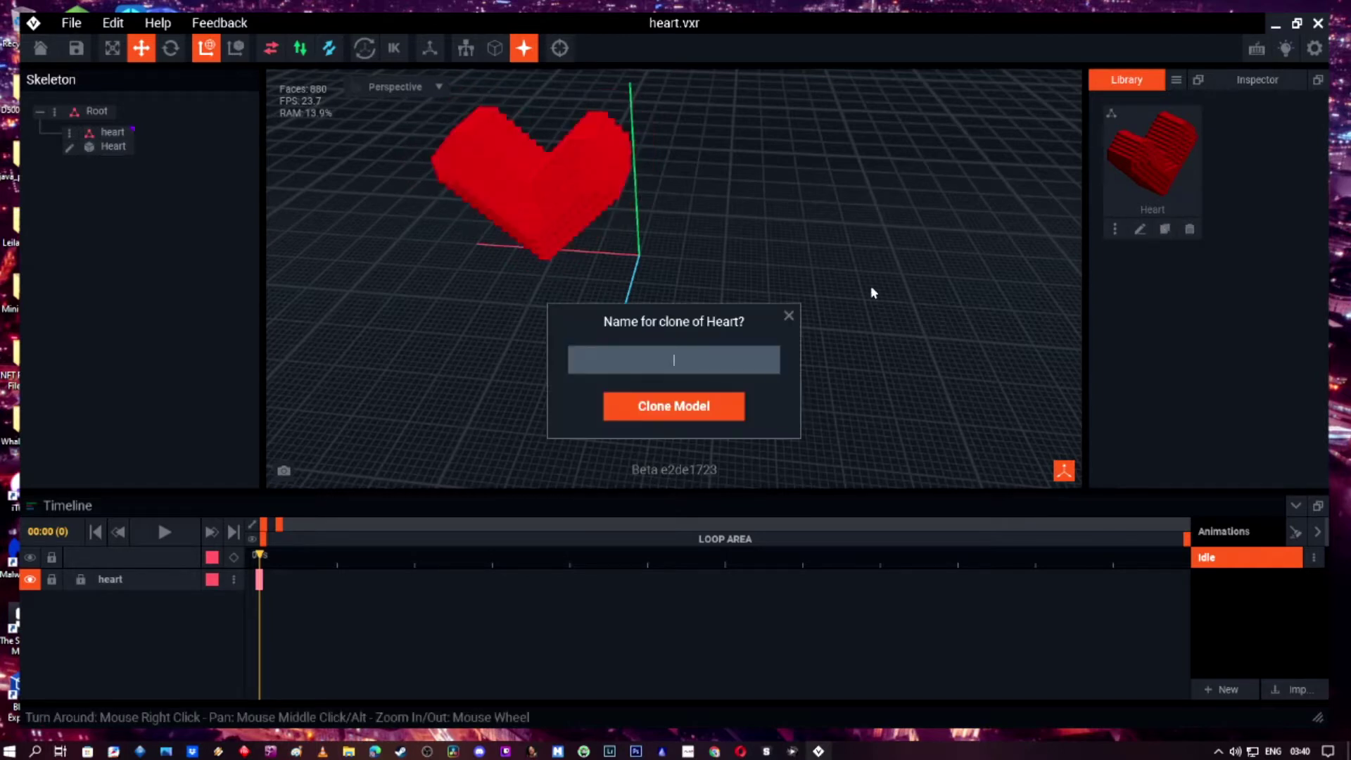
type("beat")
key("Return")
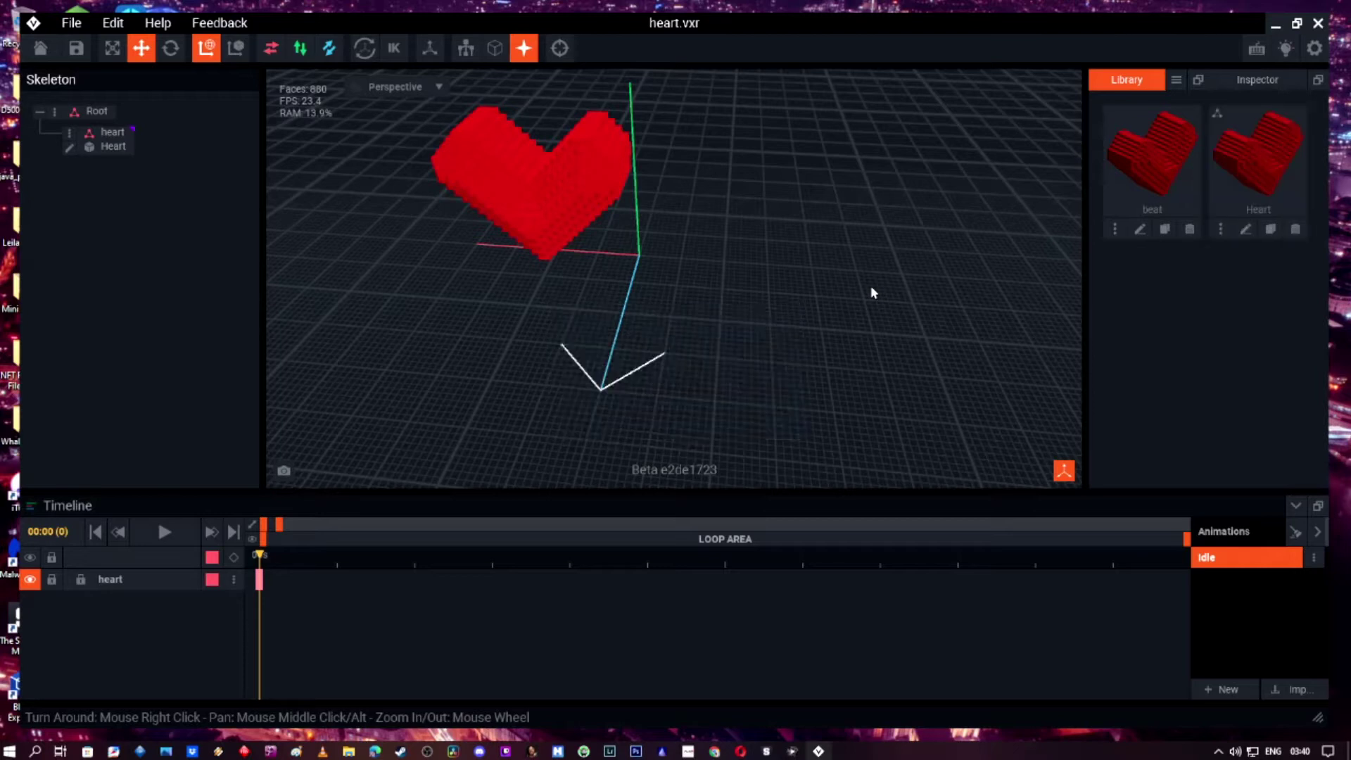
Bucket-paint the beat model pale pink with an emissive glow, then save it.
left_click(1139, 230)
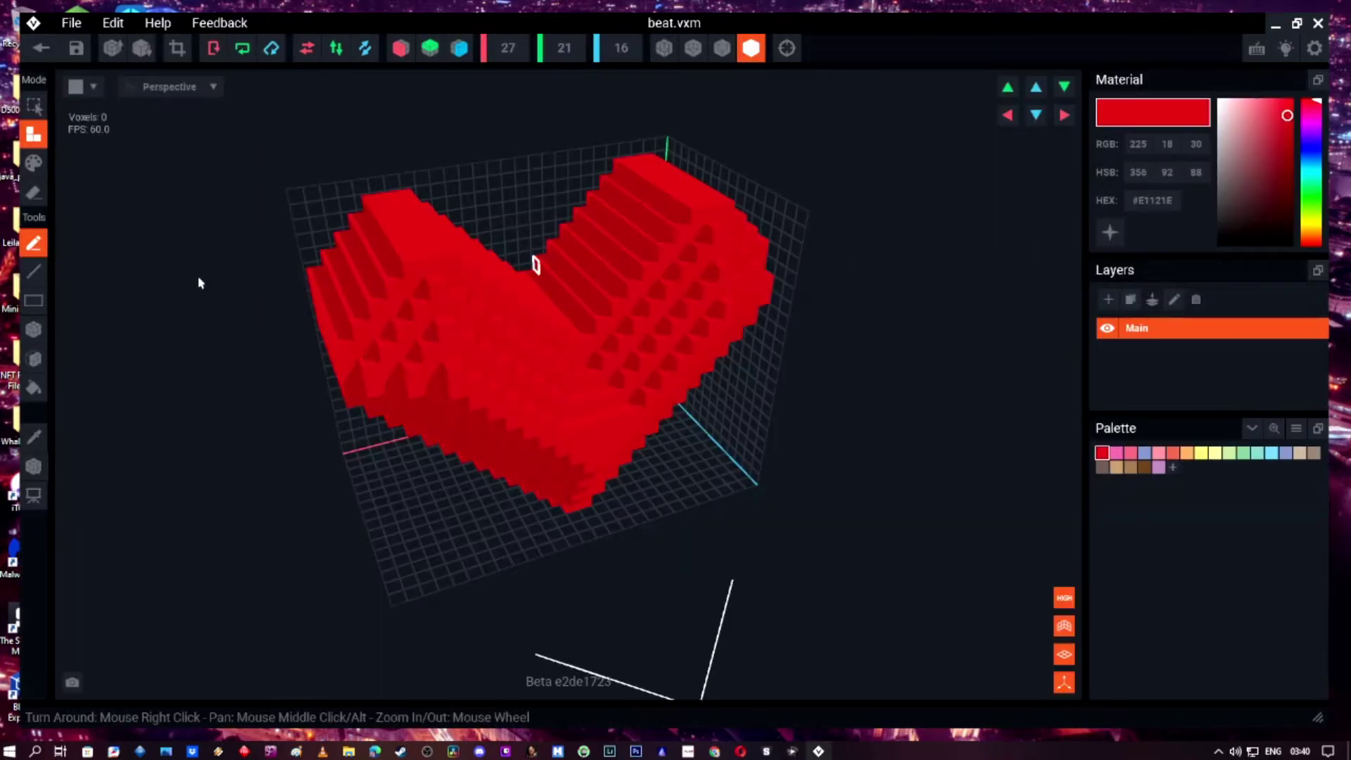
left_click(33, 387)
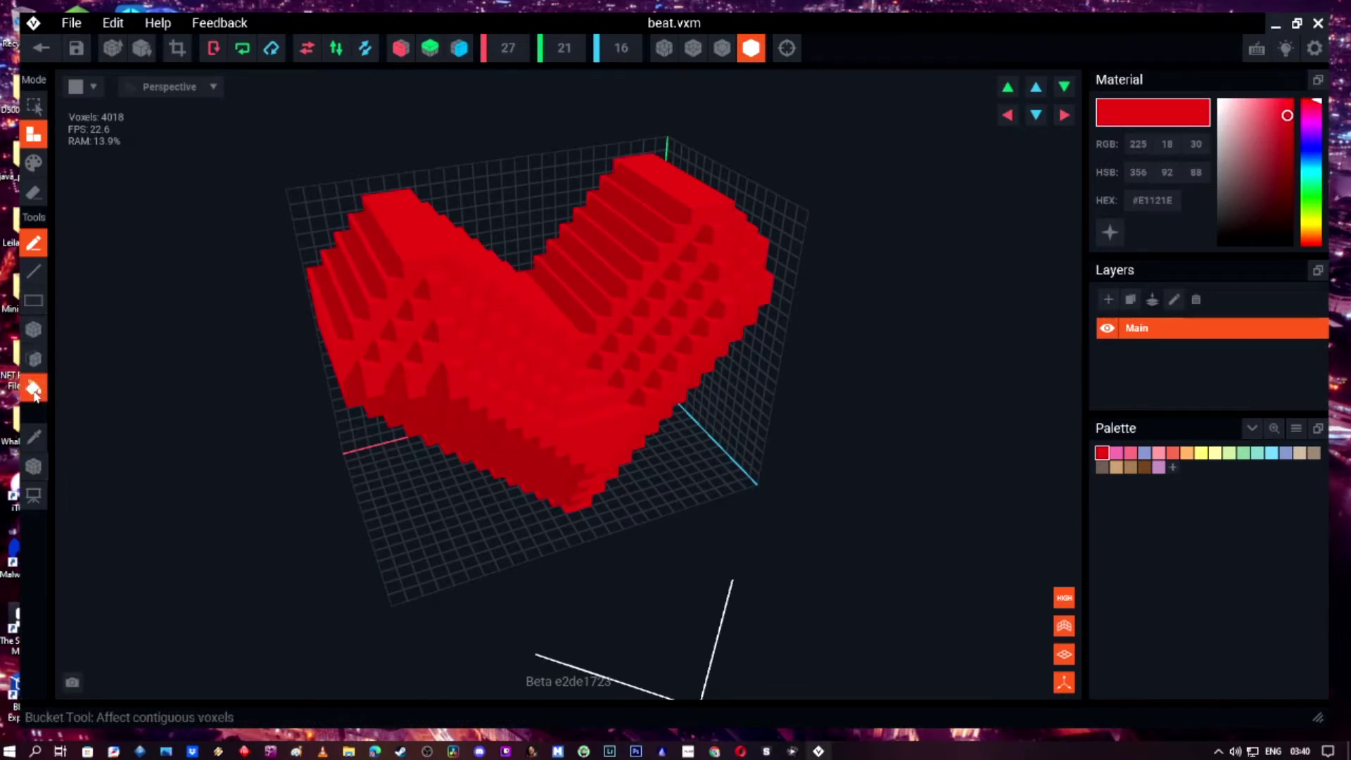
left_click(33, 163)
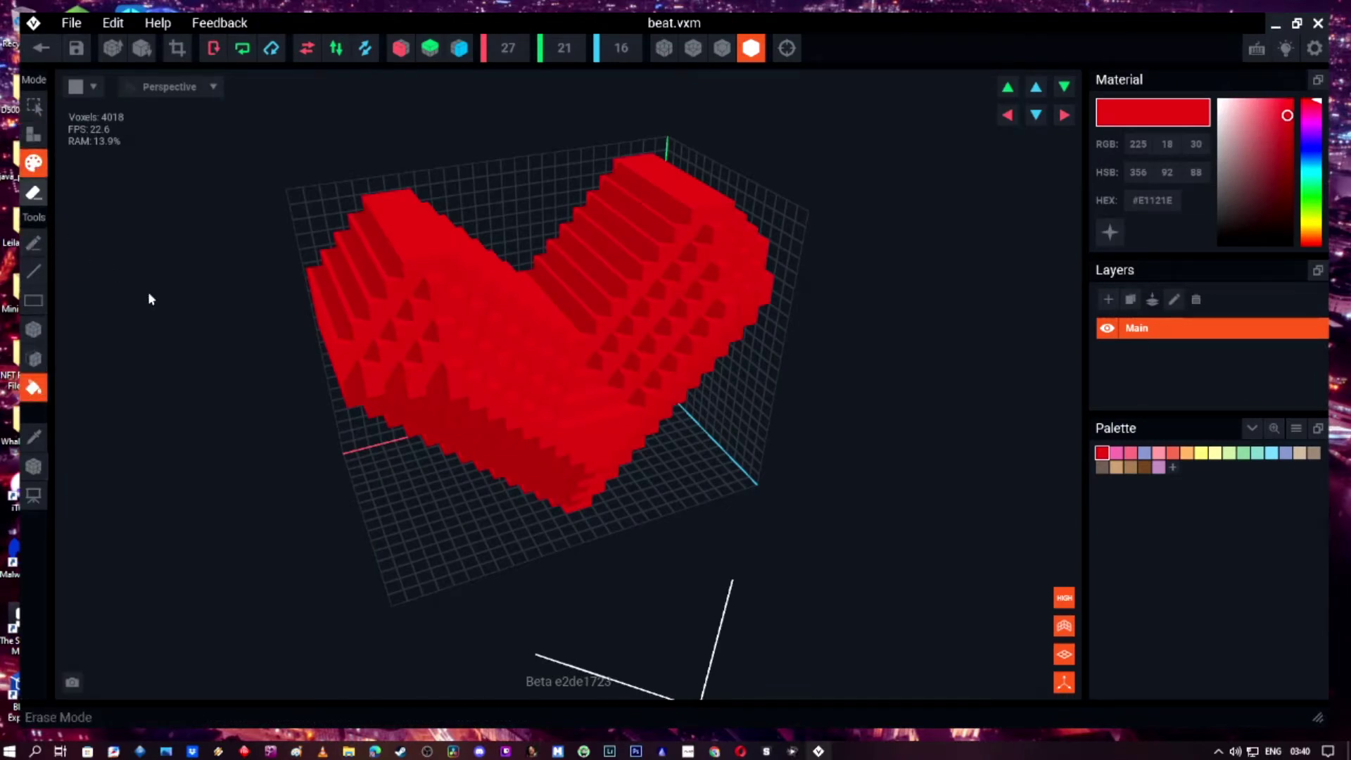
left_click(1255, 173)
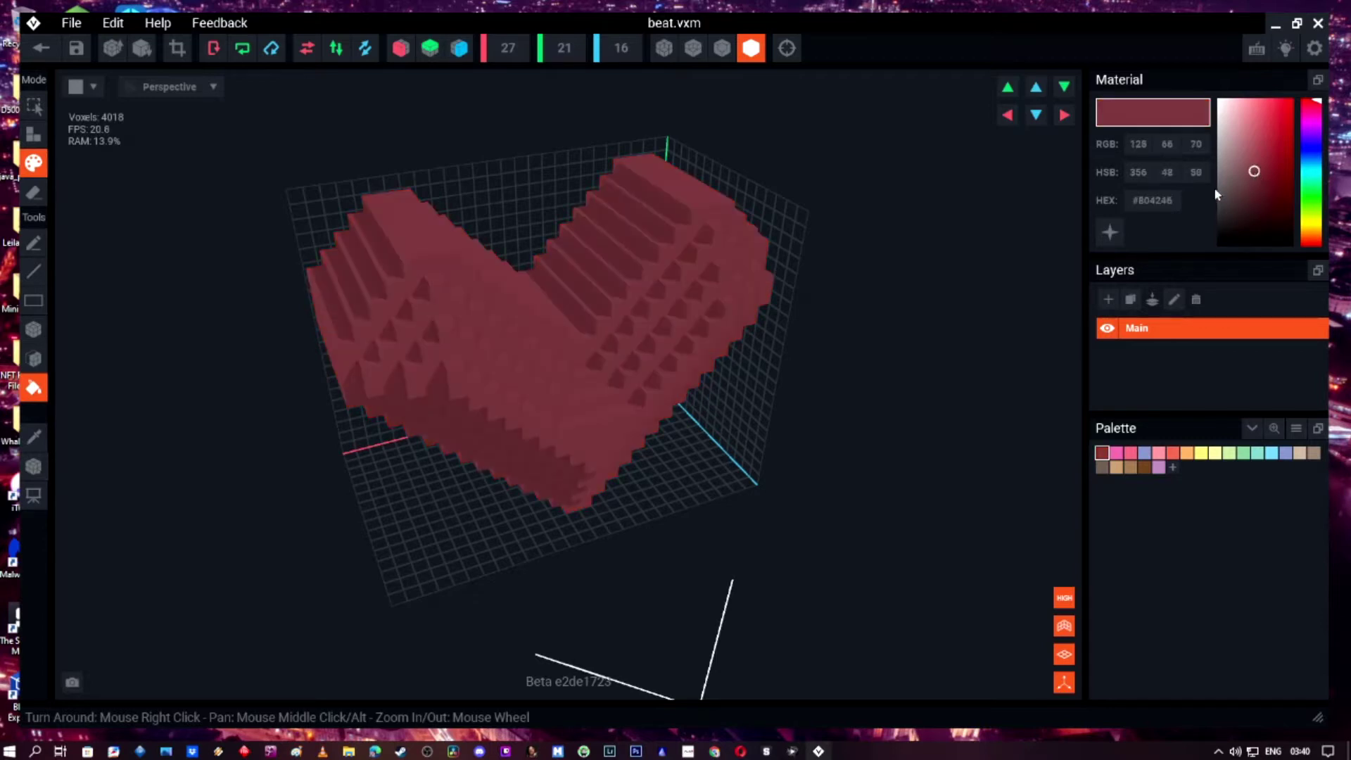
left_click(1111, 234)
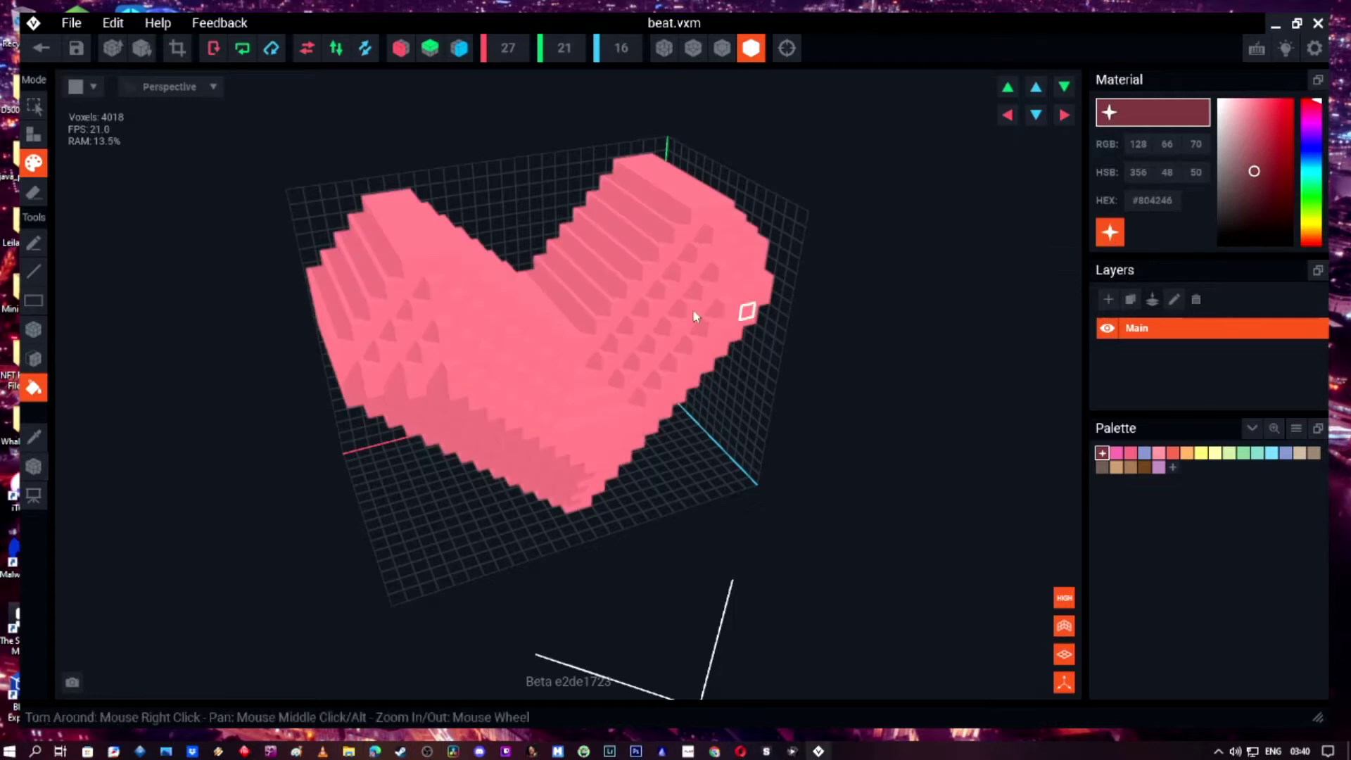
left_click(1244, 132)
left_click(1250, 141)
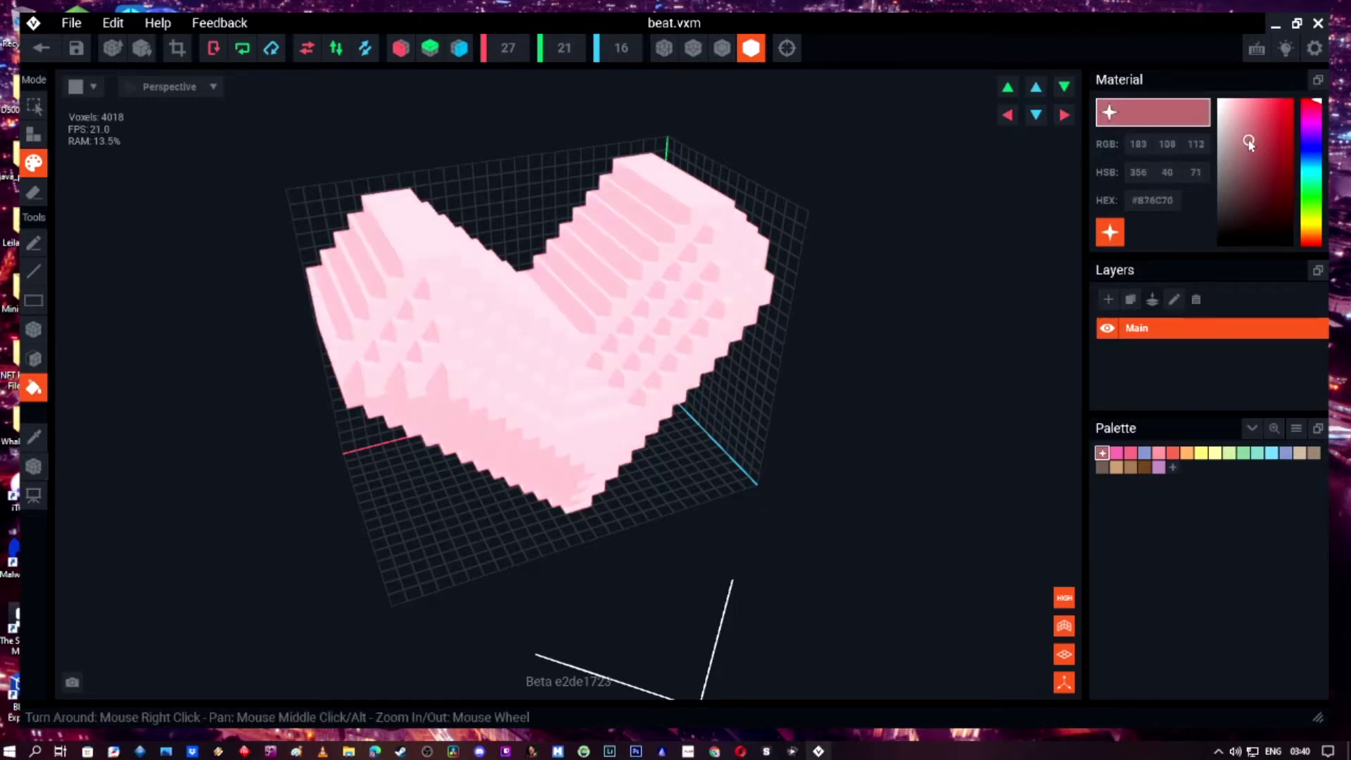
left_click(51, 55)
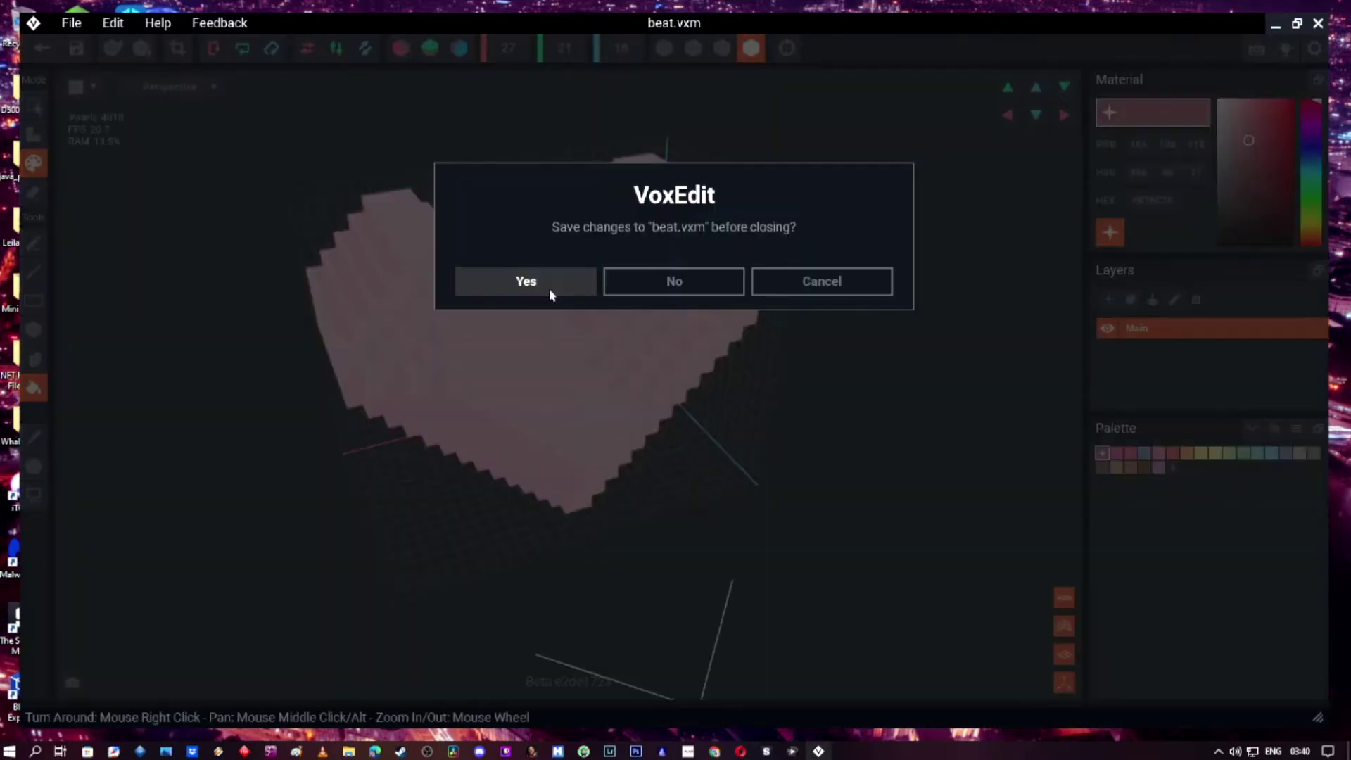
left_click(553, 288)
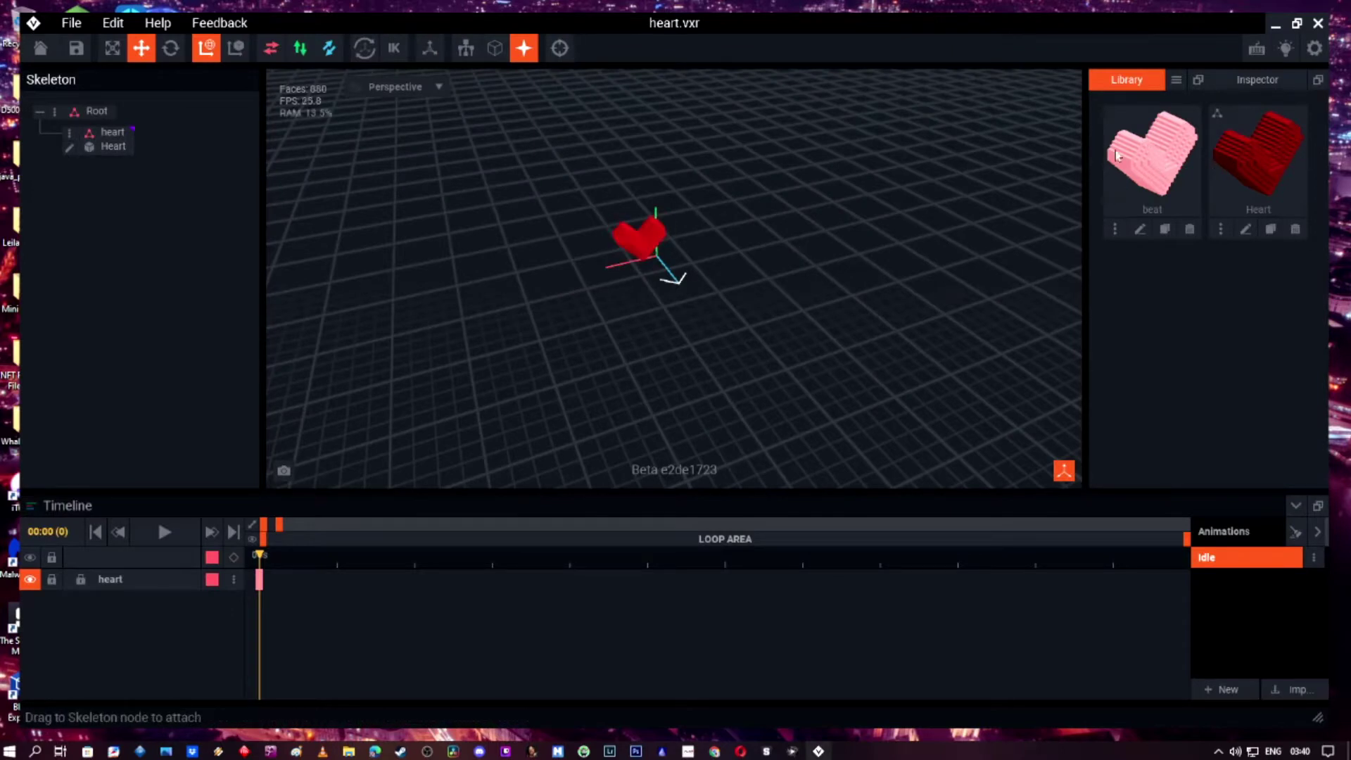
Add a child node 'beat' under heart and attach the pink beat model to it.
left_click(69, 132)
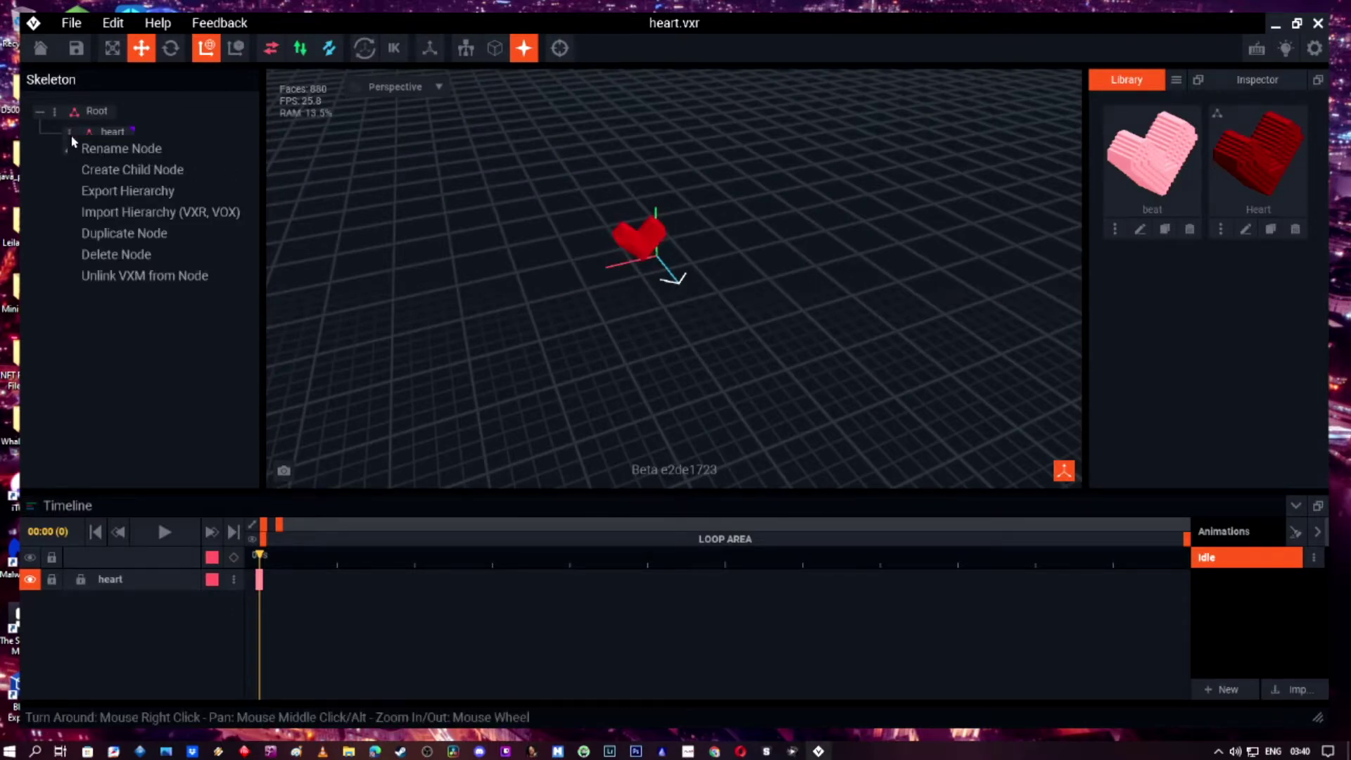
left_click(144, 176)
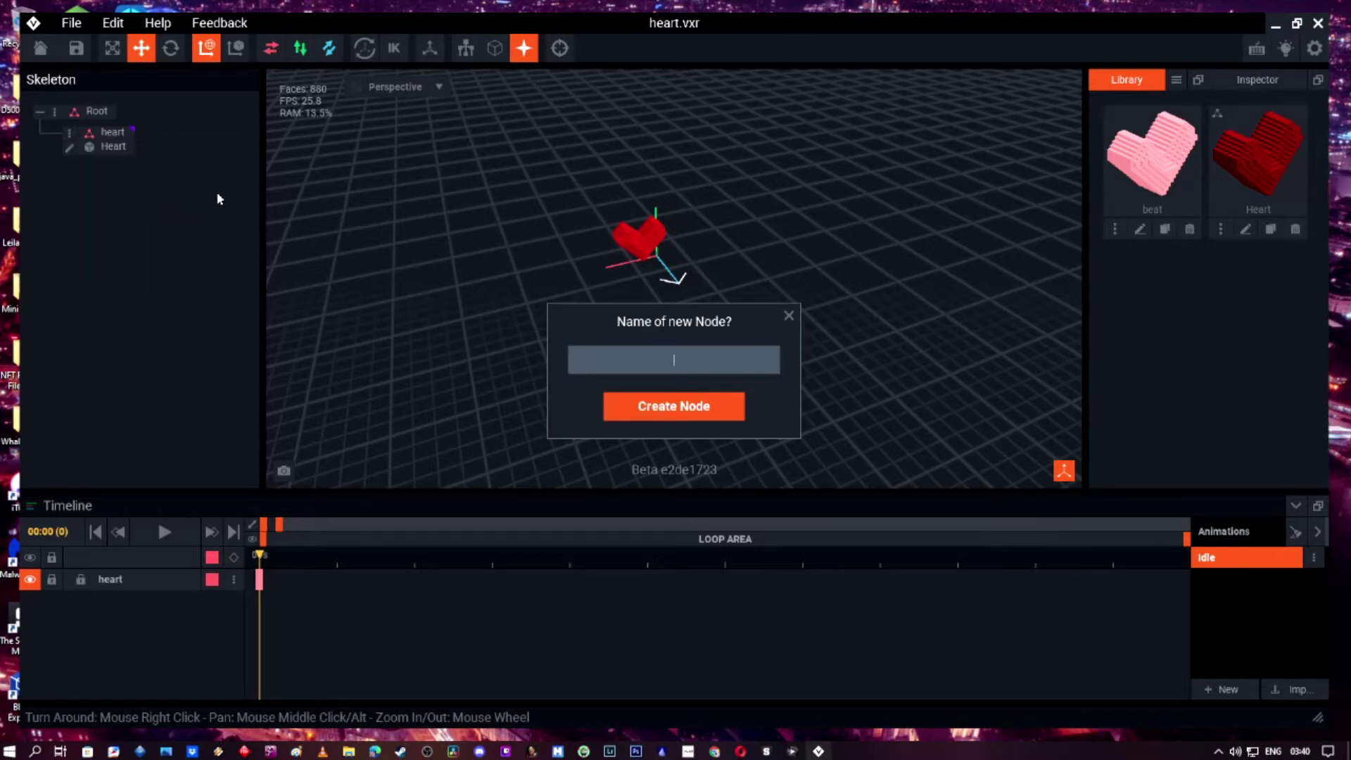
type("beat")
key("Return")
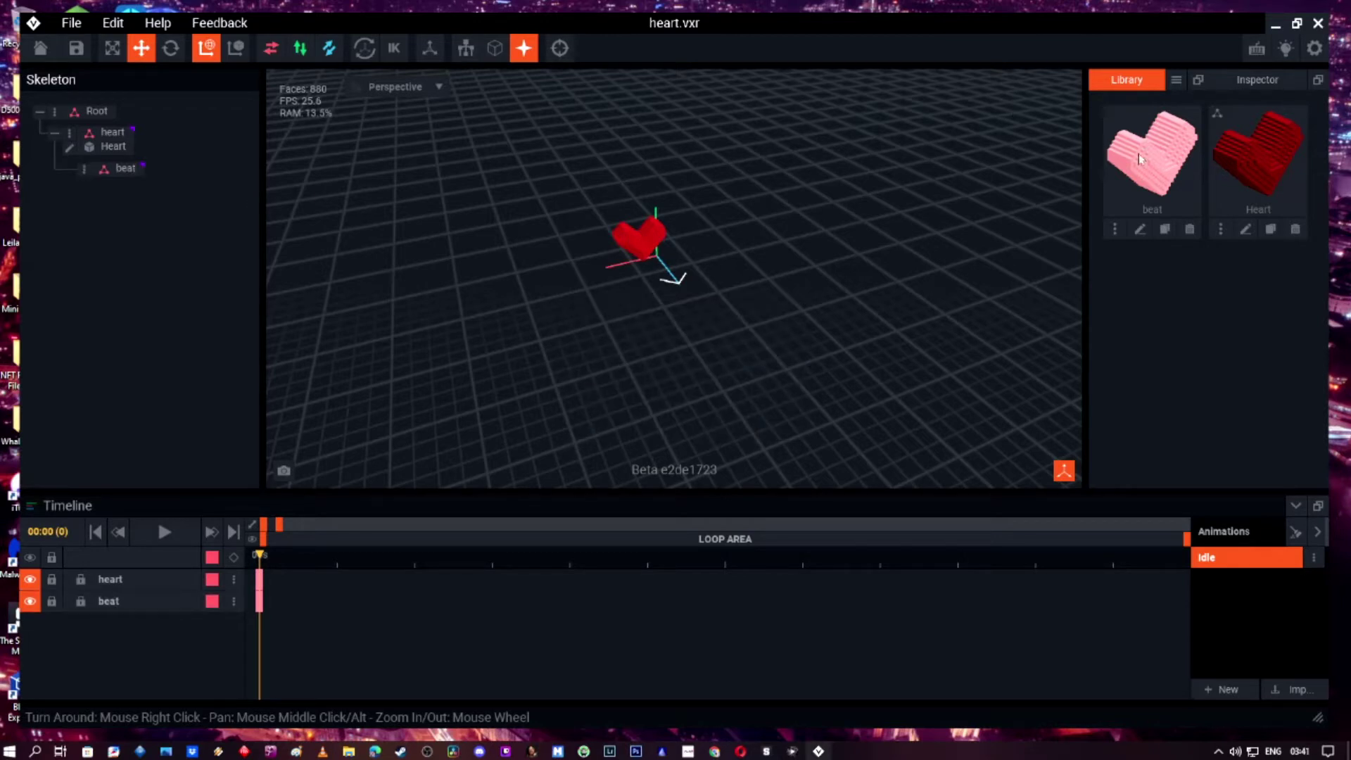
left_click_drag(1151, 159, 122, 175)
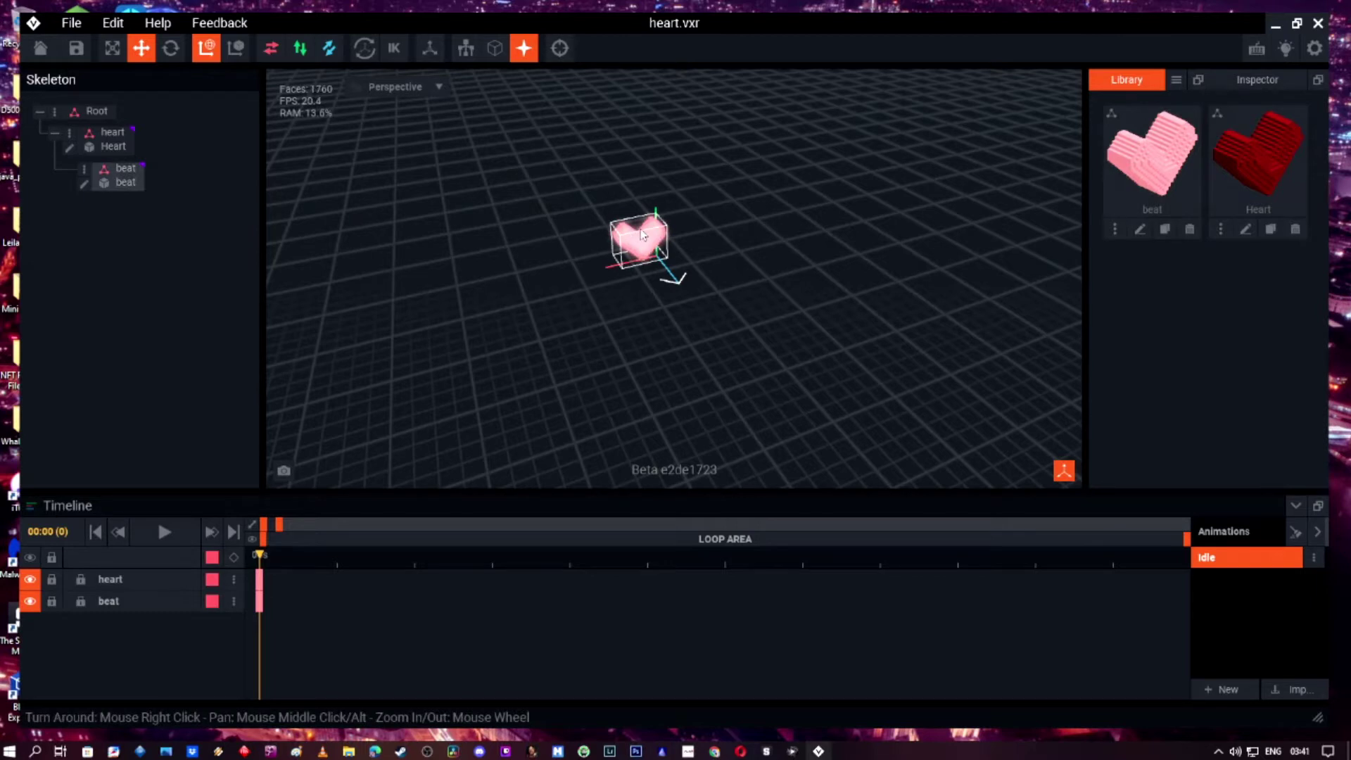
Zoom and orbit around the scene, selecting the pink heart to check its placement.
scroll(640, 229, "up", 3)
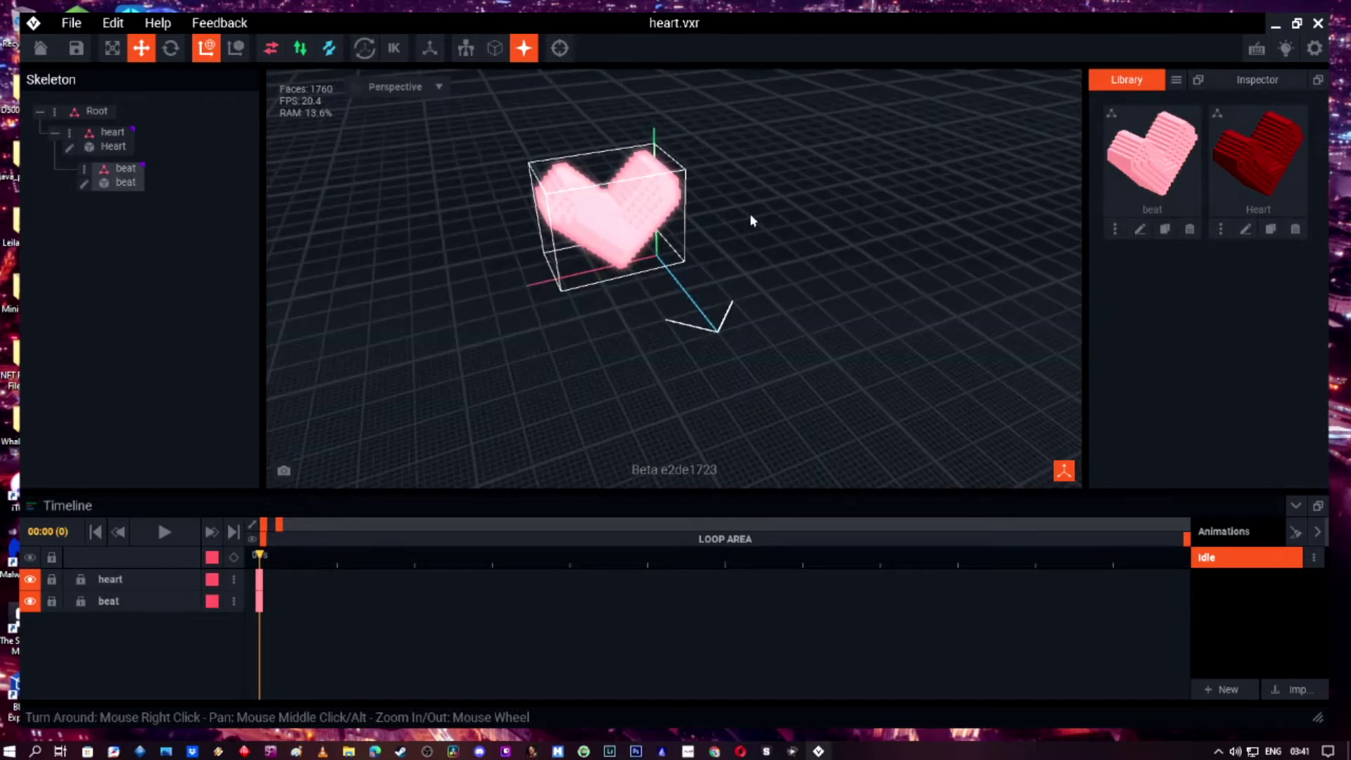
right_click_drag(750, 213, 739, 214)
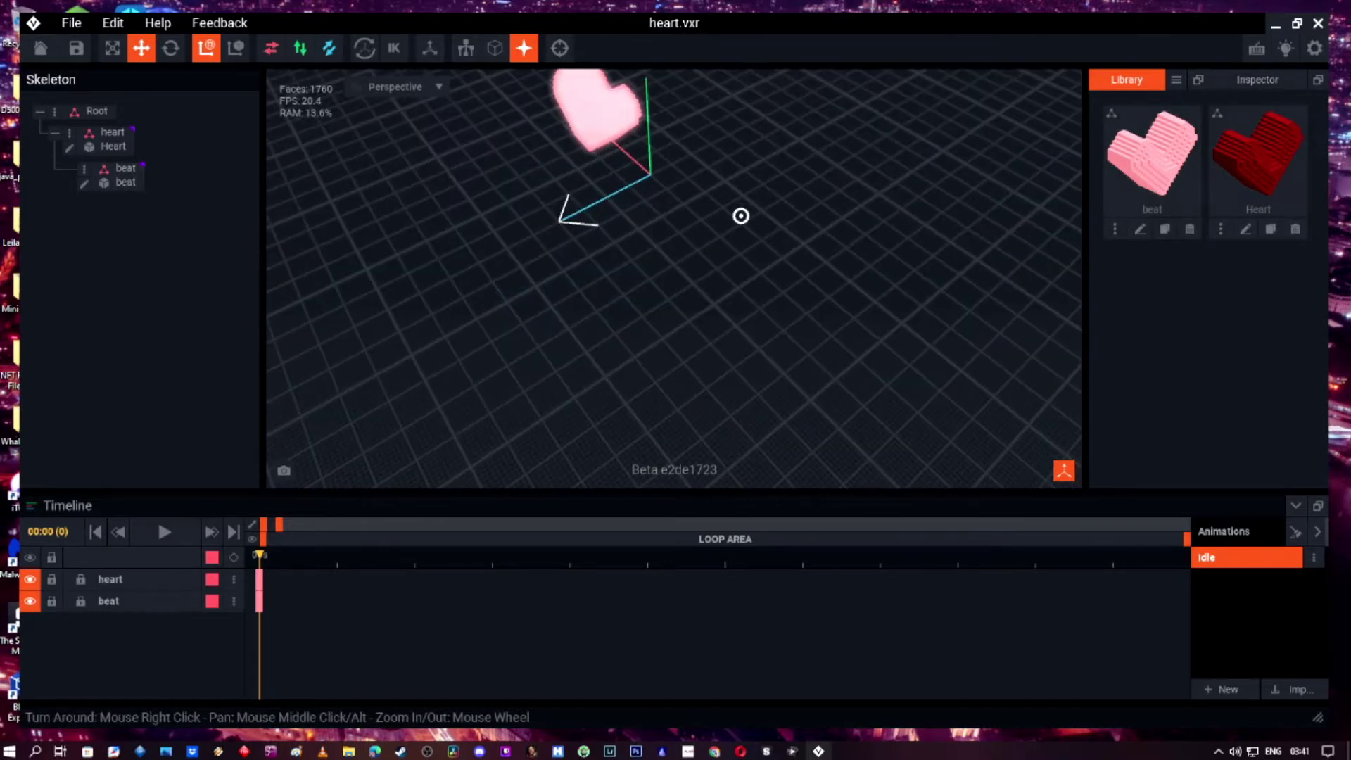
left_click(602, 120)
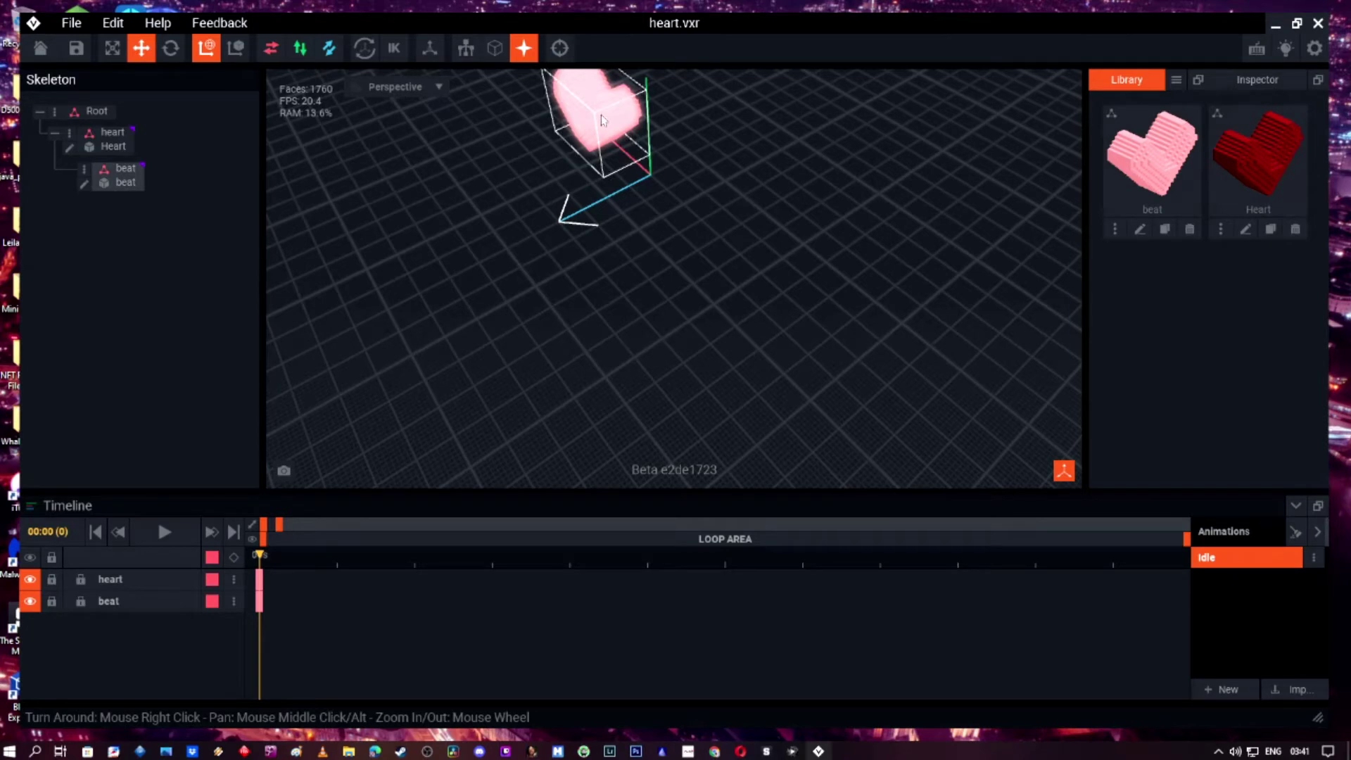
right_click_drag(602, 119, 602, 120)
scroll(602, 140, "up", 2)
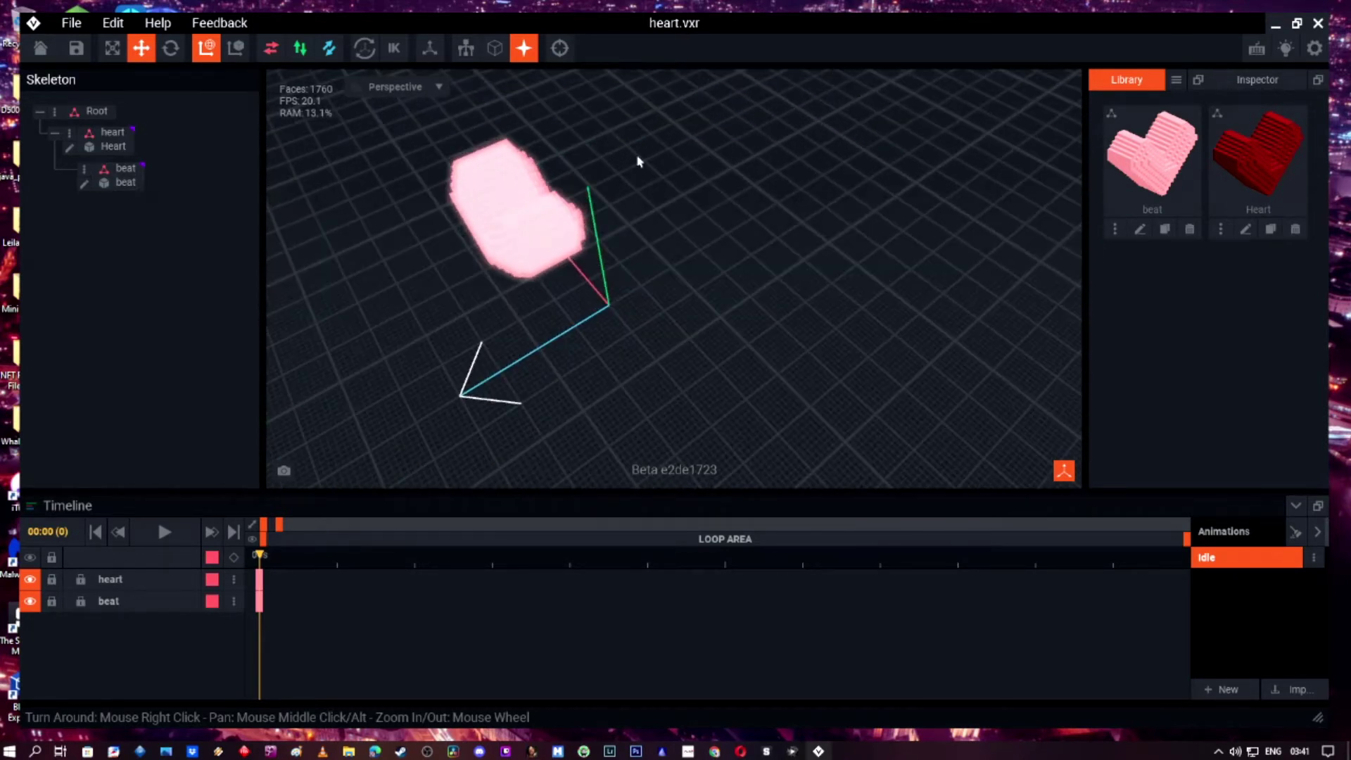
left_click(558, 243)
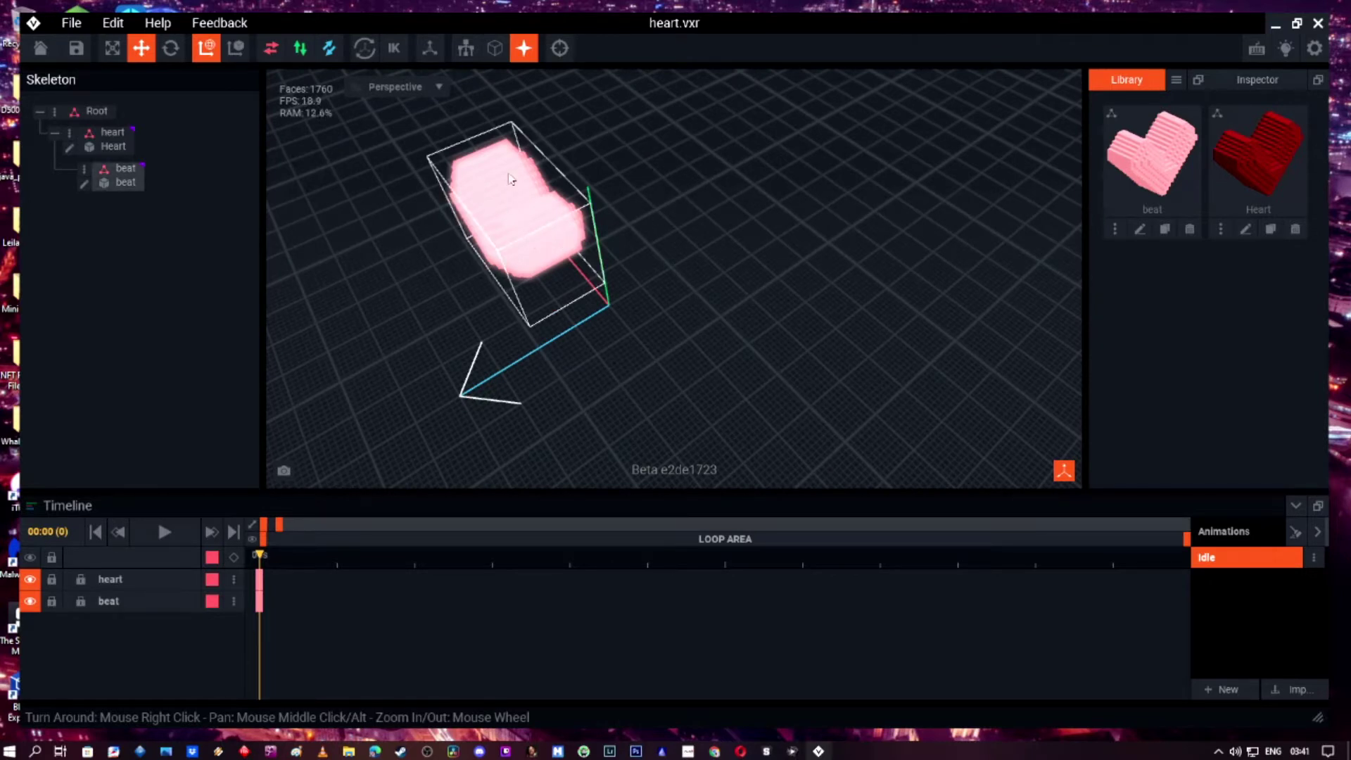
left_click(914, 172)
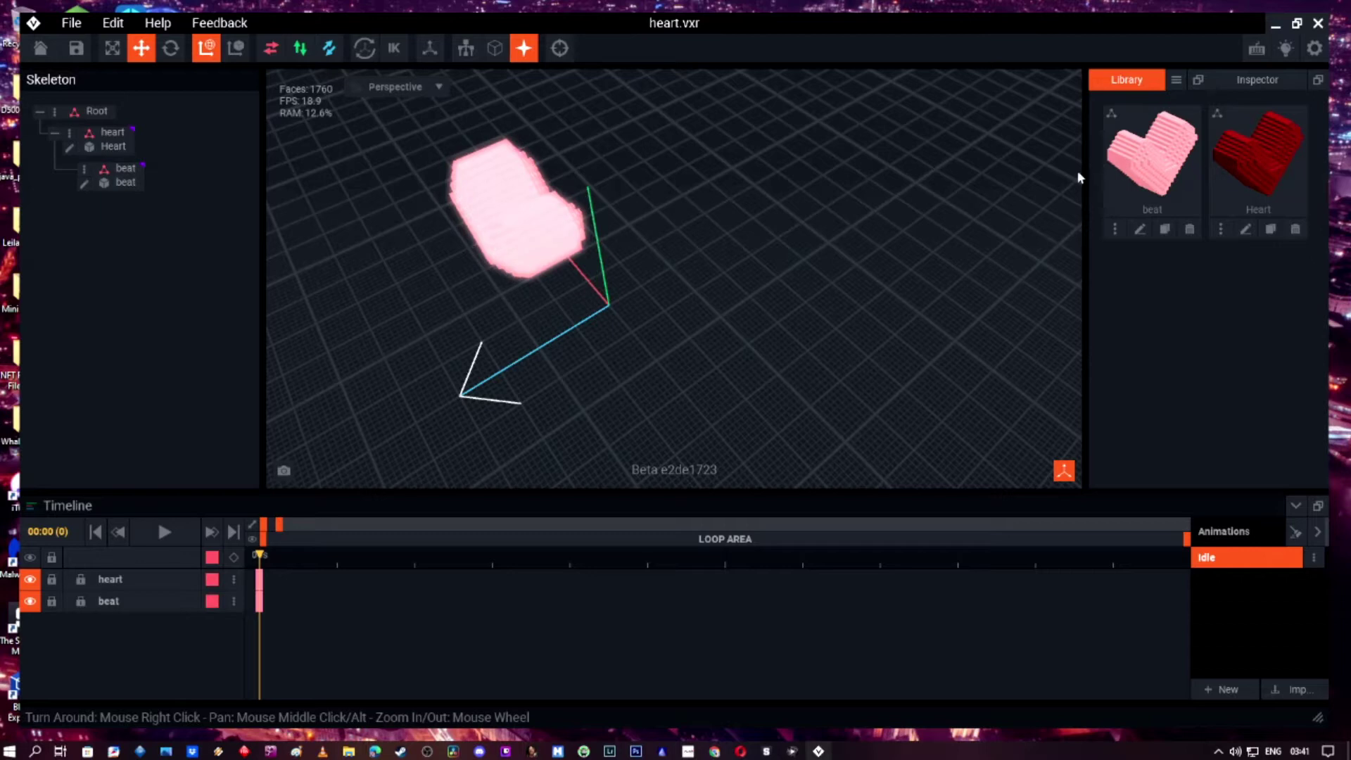
left_click(509, 196)
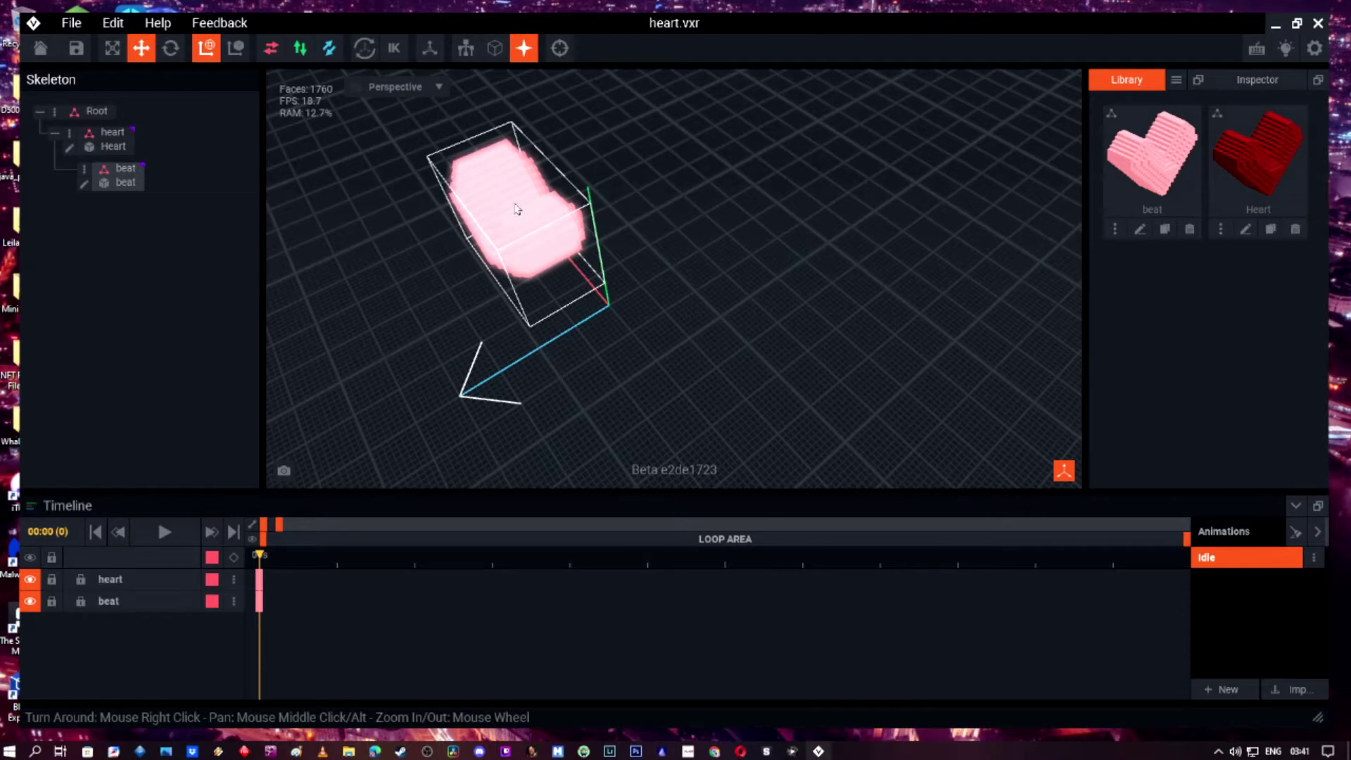
left_click(394, 359)
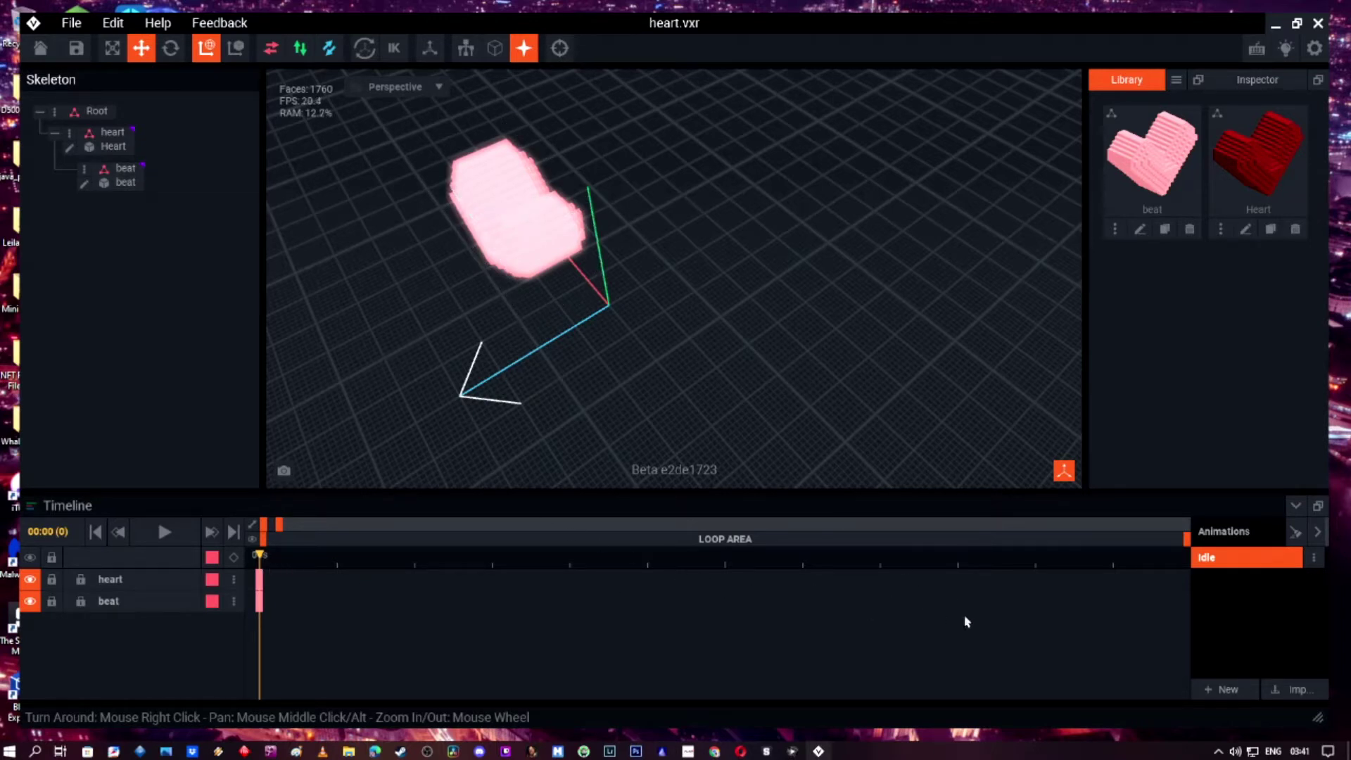
Create a new animation named 'beat' alongside Idle.
left_click(1224, 690)
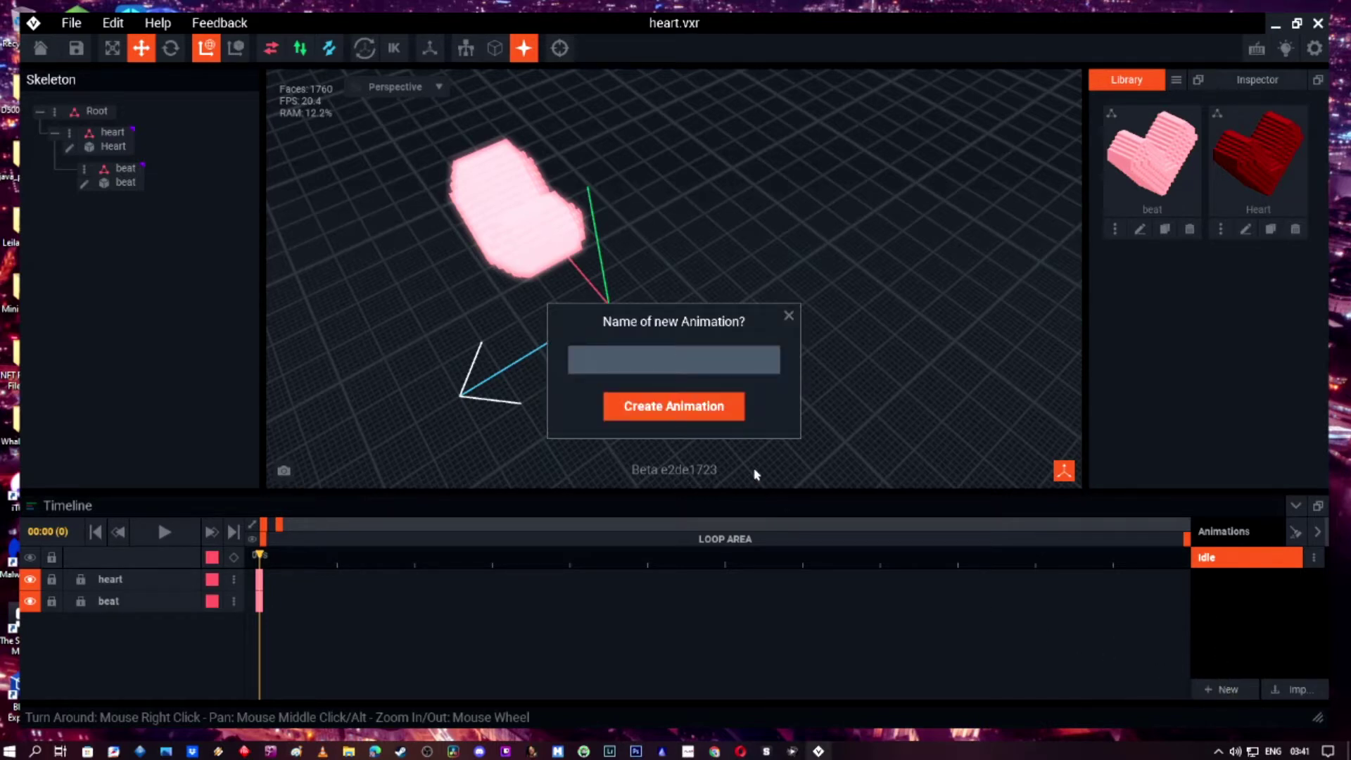
type("beat")
key("Return")
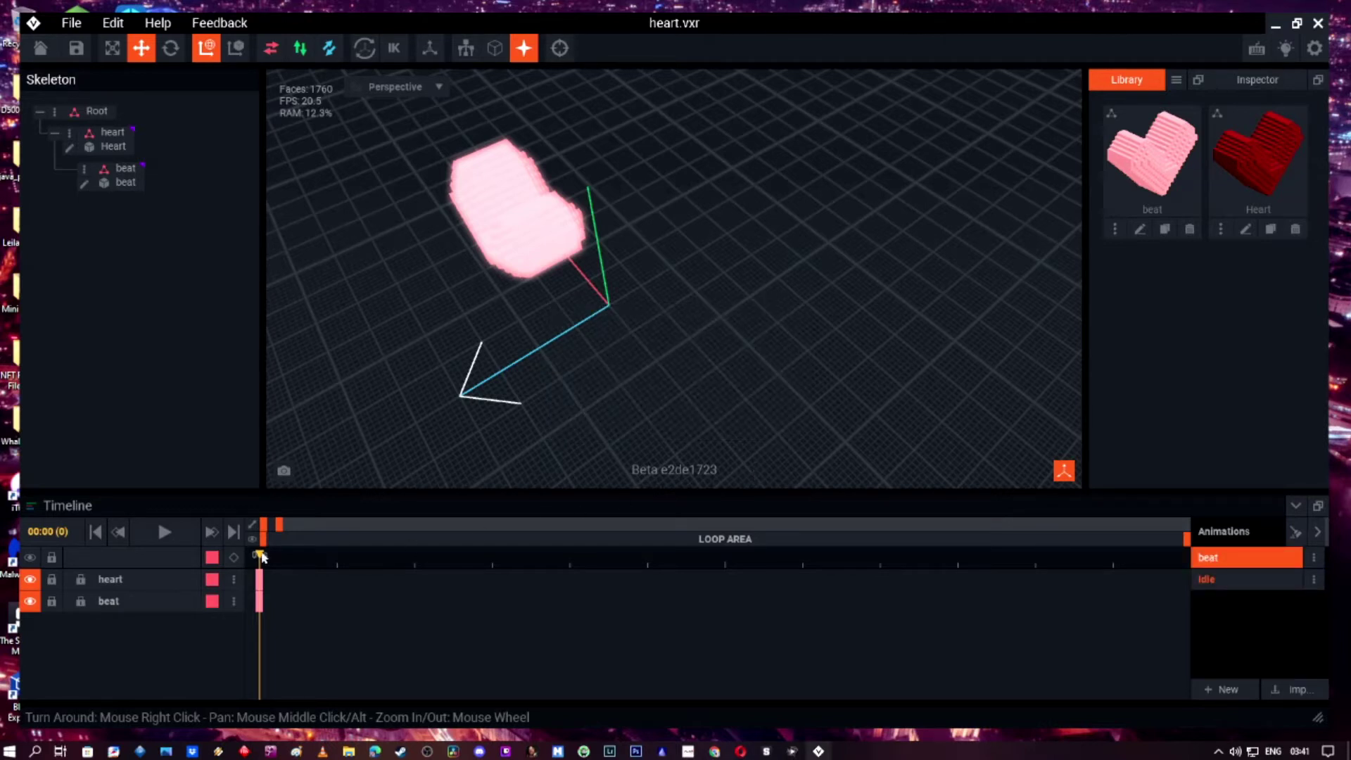
Put the playhead at frame 1, select the beat bone, and zoom the timeline to the first seconds.
left_click(314, 554)
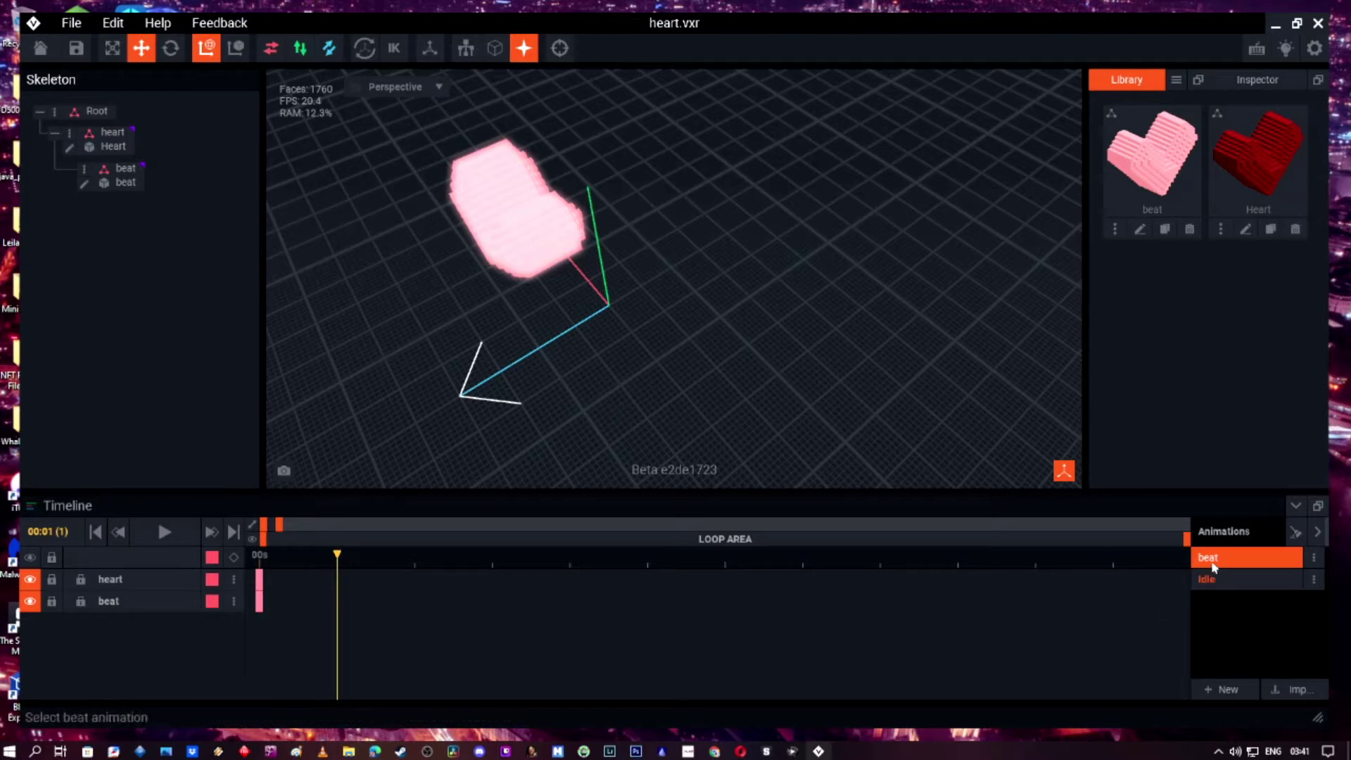
left_click(154, 600)
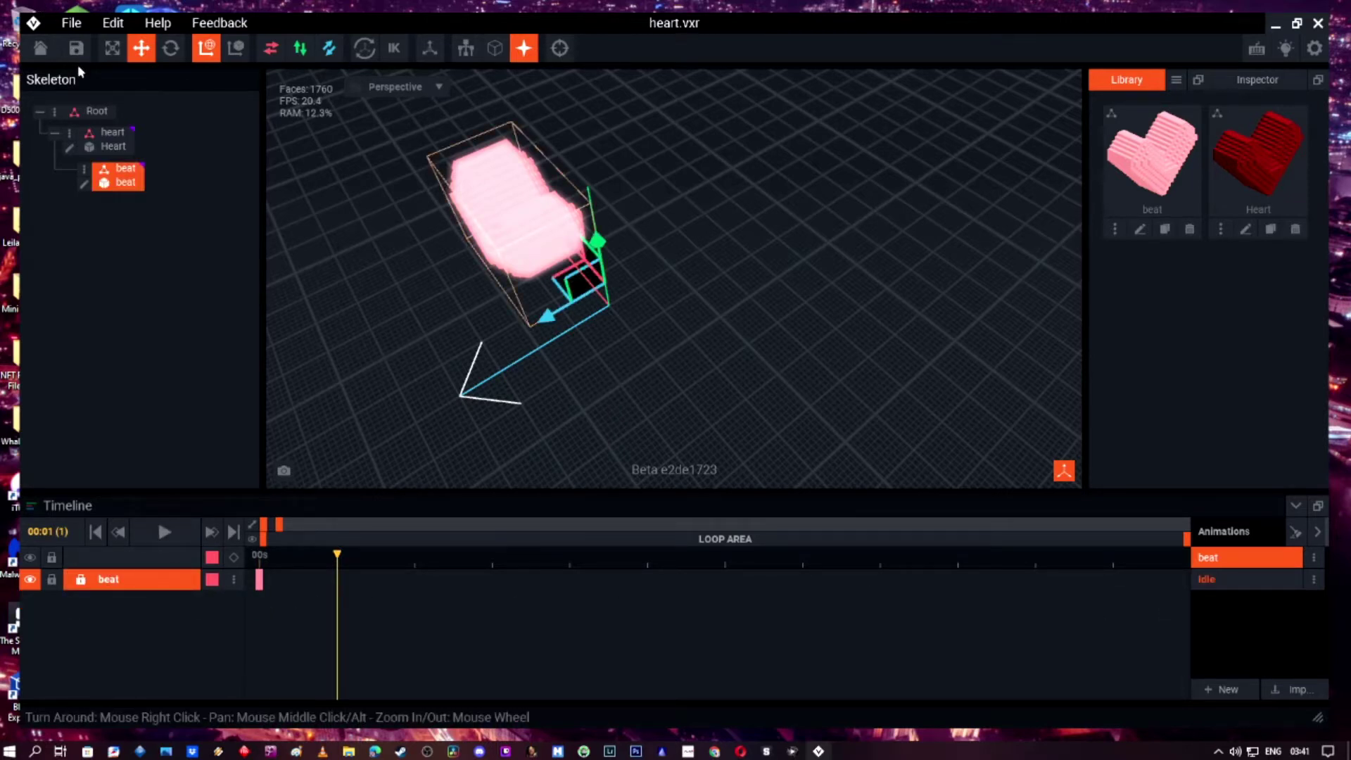
left_click(109, 133)
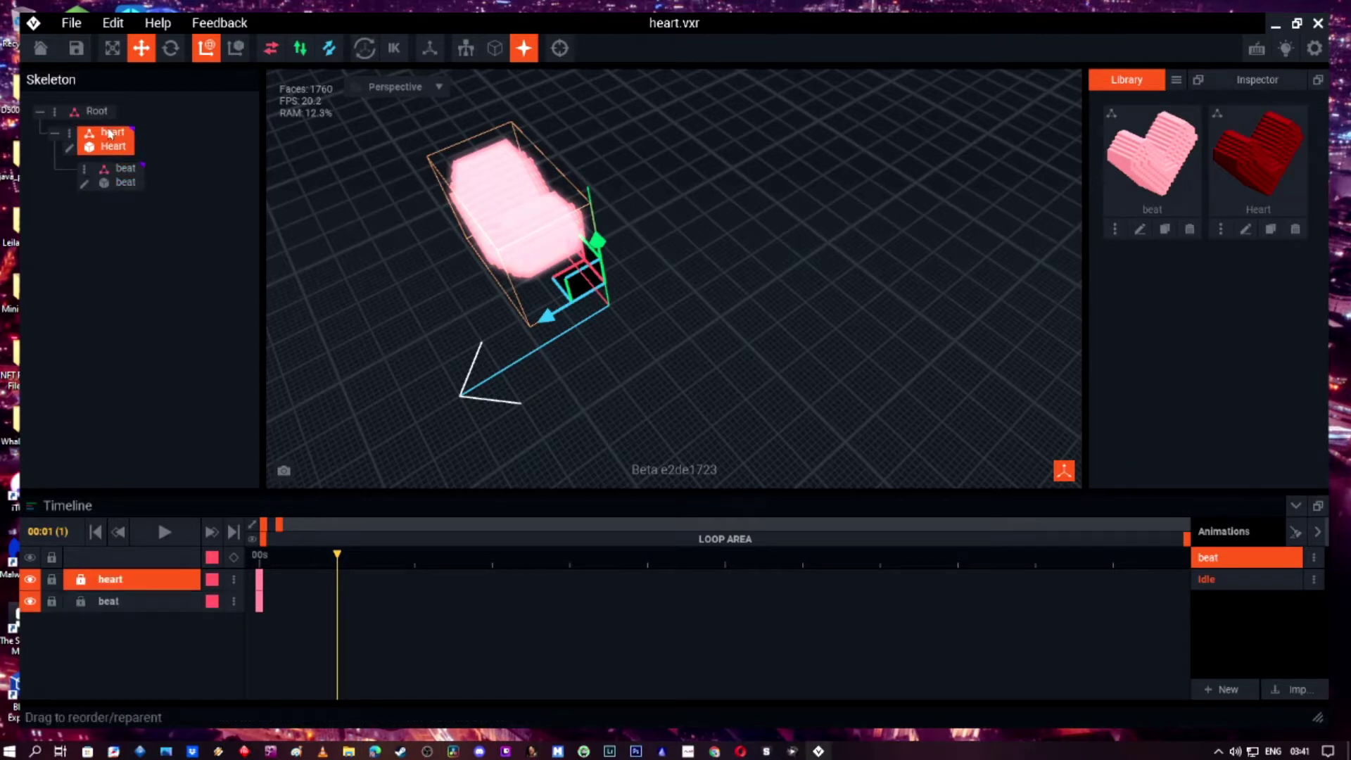
left_click(119, 176)
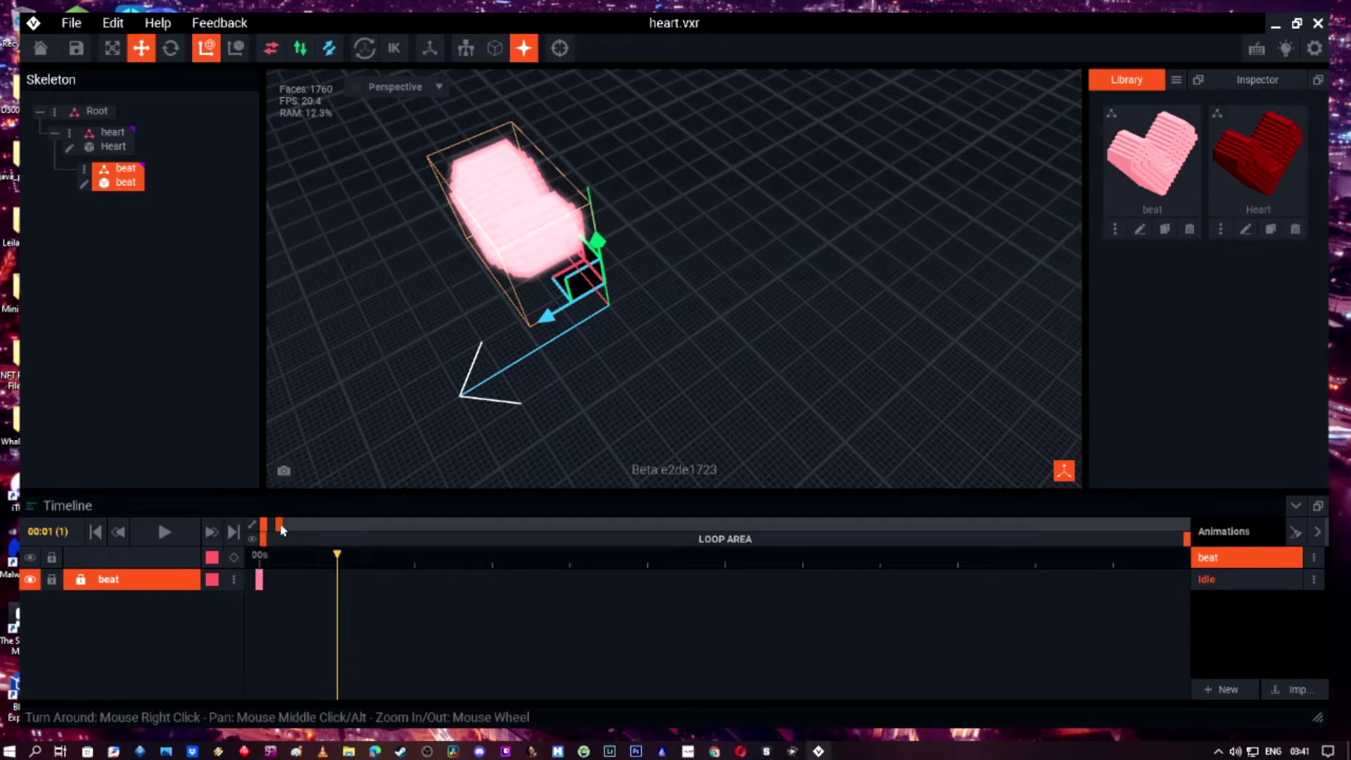
left_click_drag(280, 528, 511, 539)
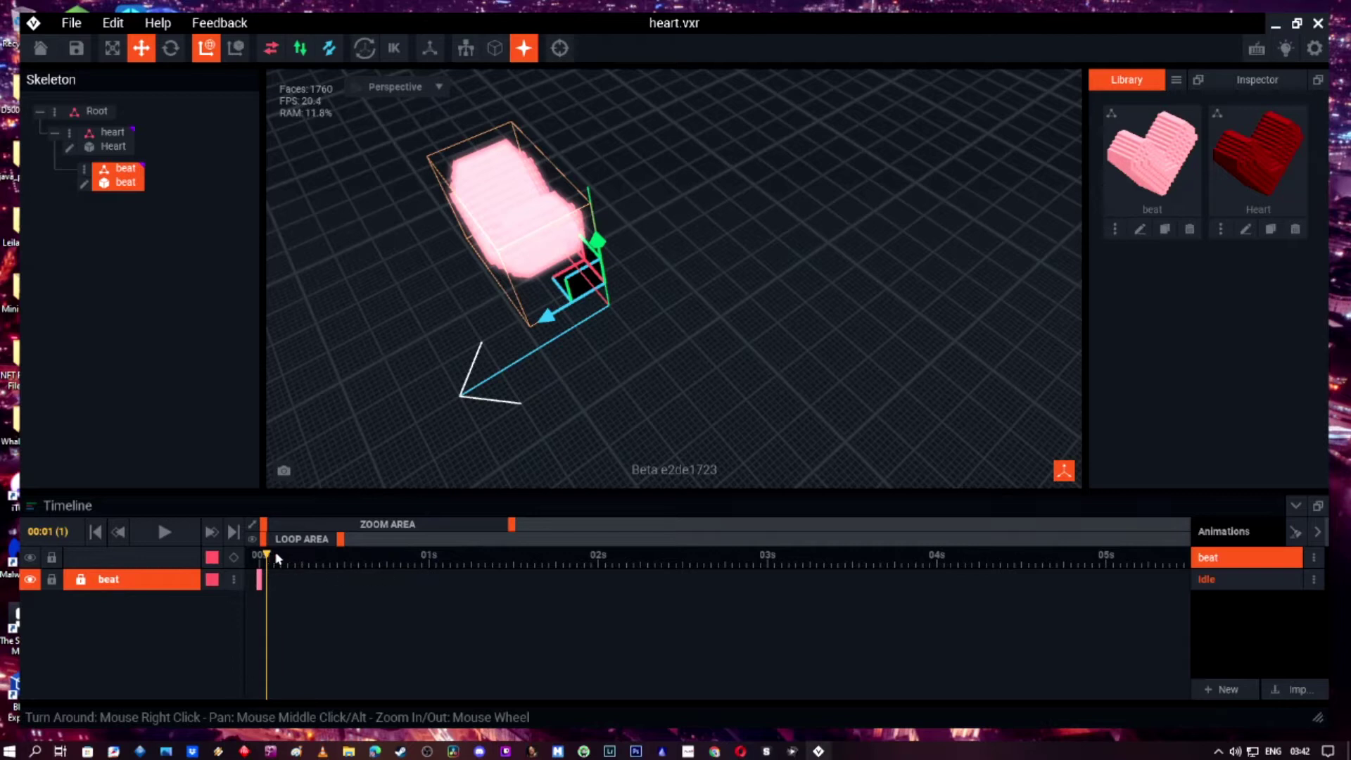
Shift the pink beat heart along its blue axis at frame 8, preview the animation, then open beat for editing.
left_click_drag(276, 558, 314, 558)
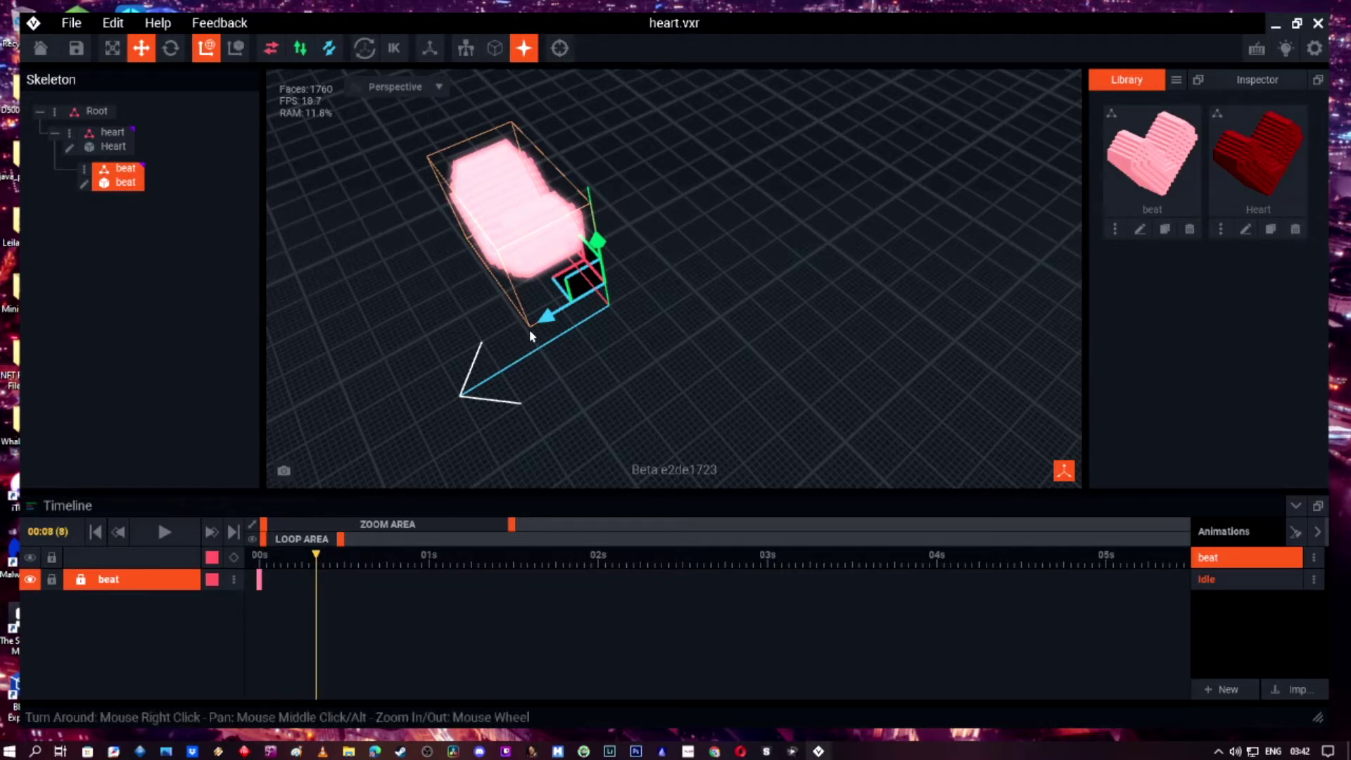
left_click_drag(549, 319, 554, 321)
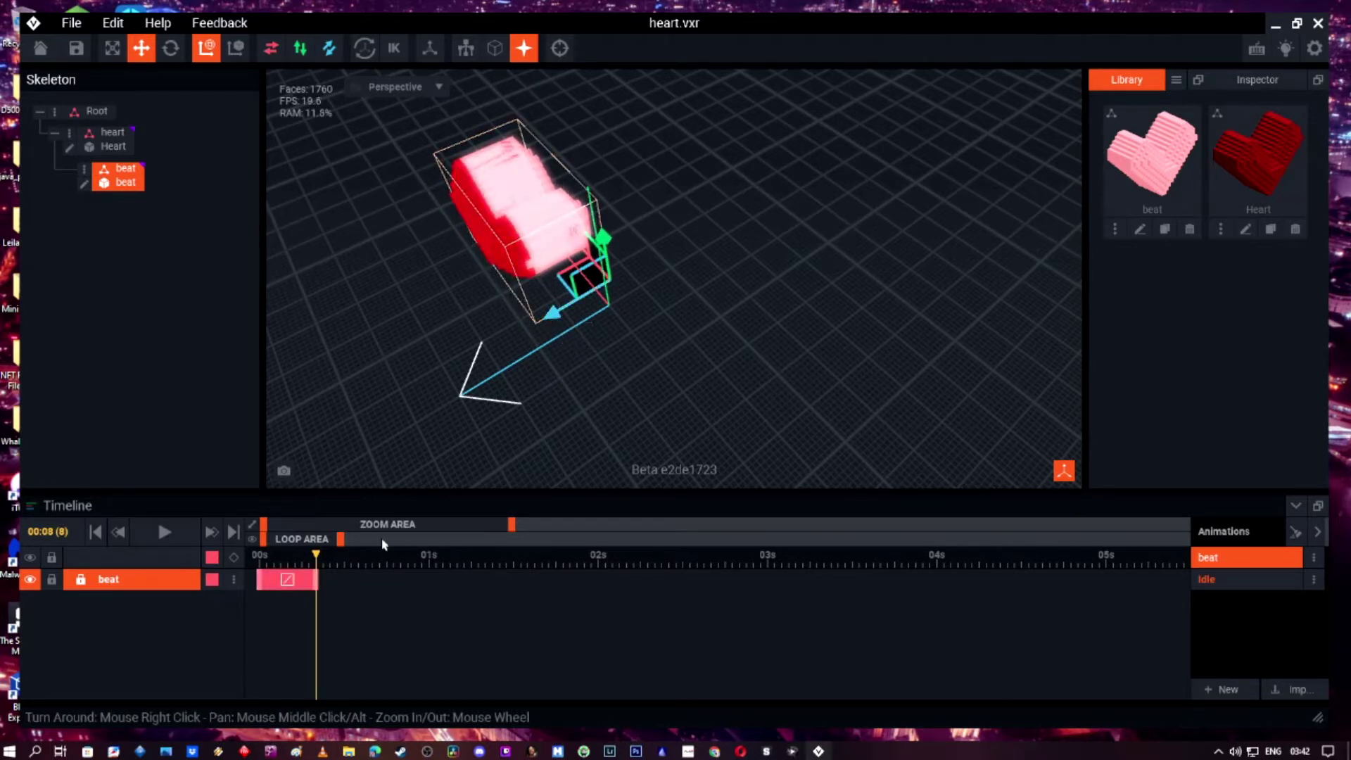
key("space")
right_click_drag(637, 422, 628, 419)
key("space")
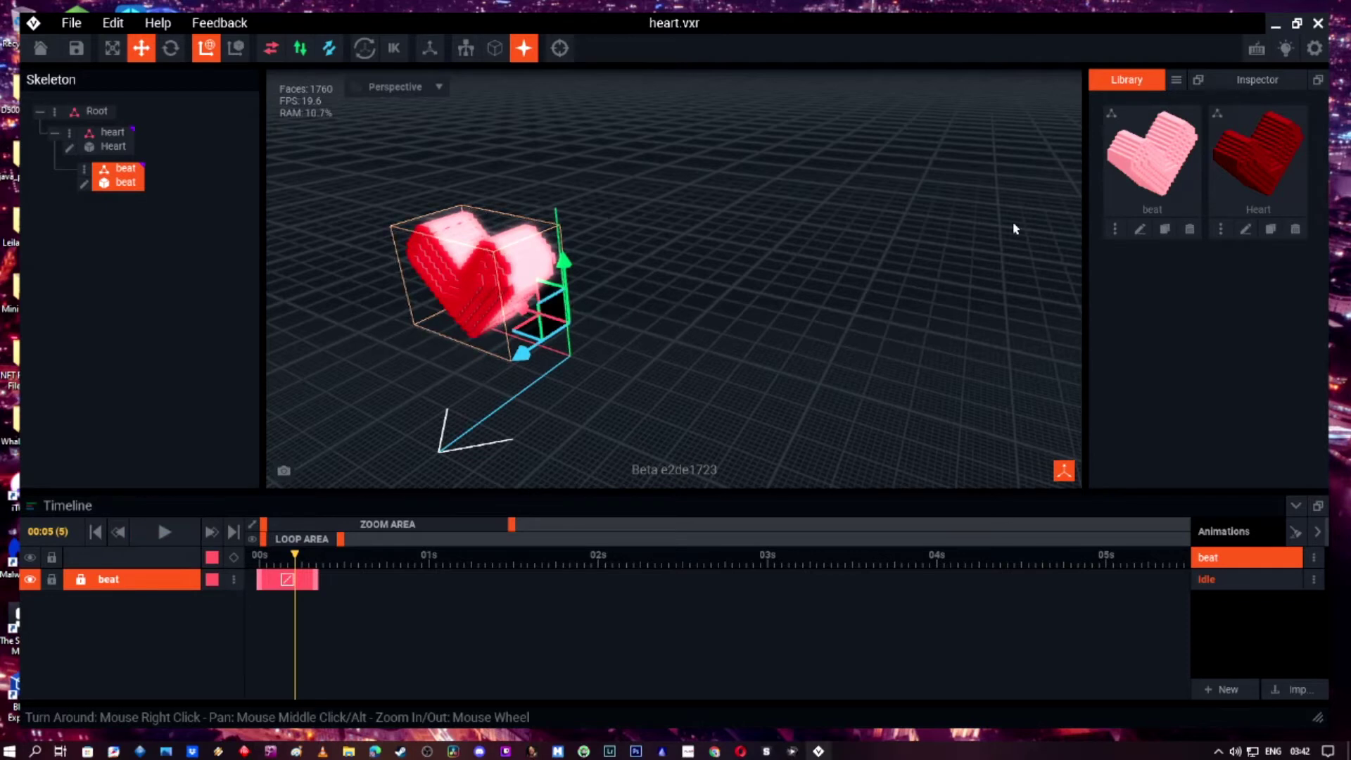
left_click(1141, 232)
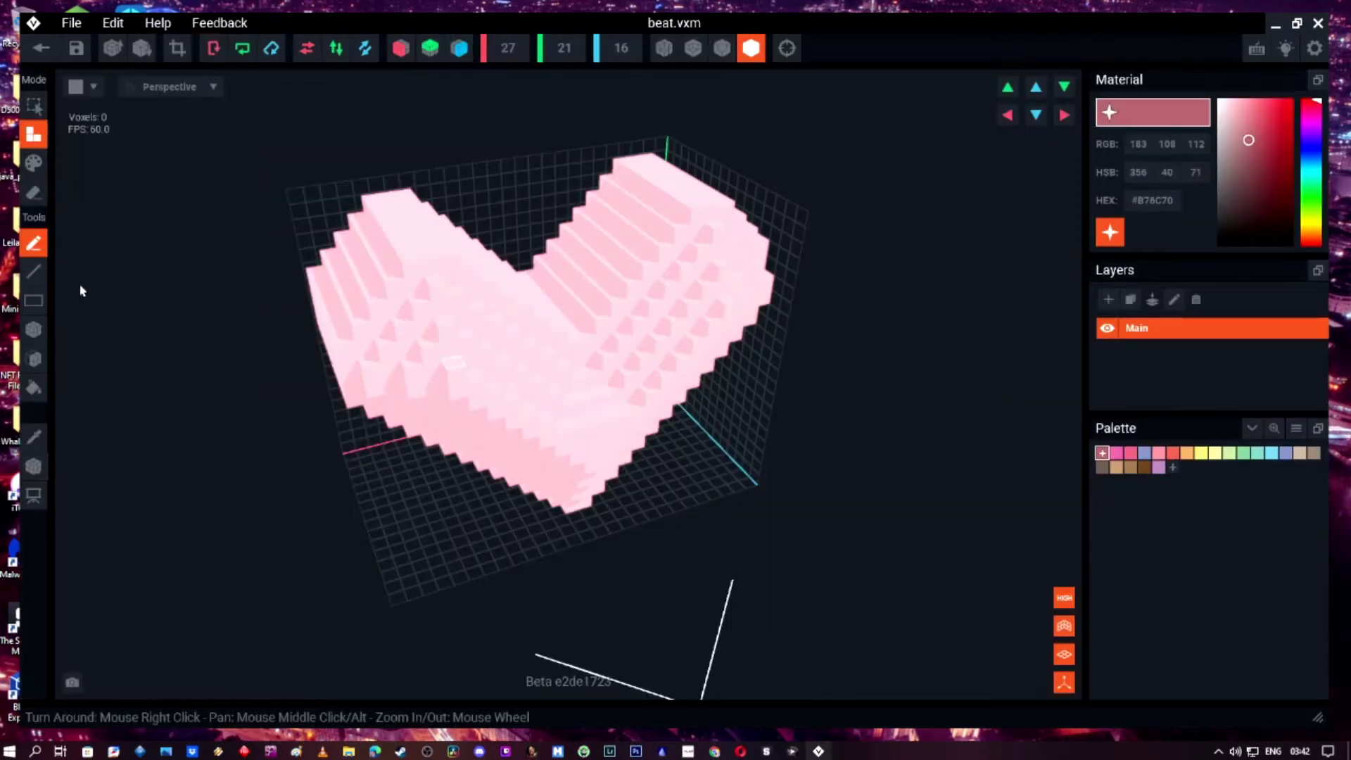
Using the Face tool in Erase mode, peel several voxel layers off the beat heart's front face.
left_click(35, 365)
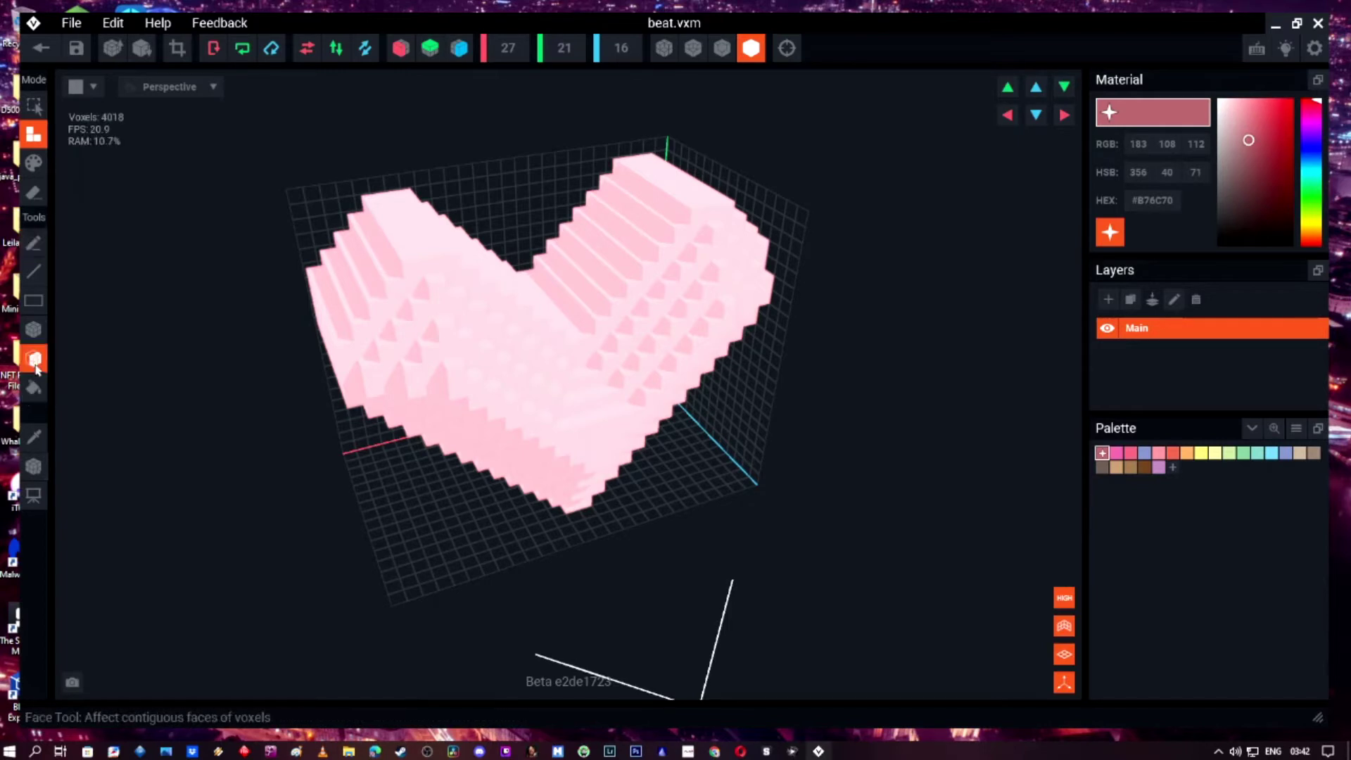
left_click(33, 192)
right_click_drag(535, 364, 547, 385)
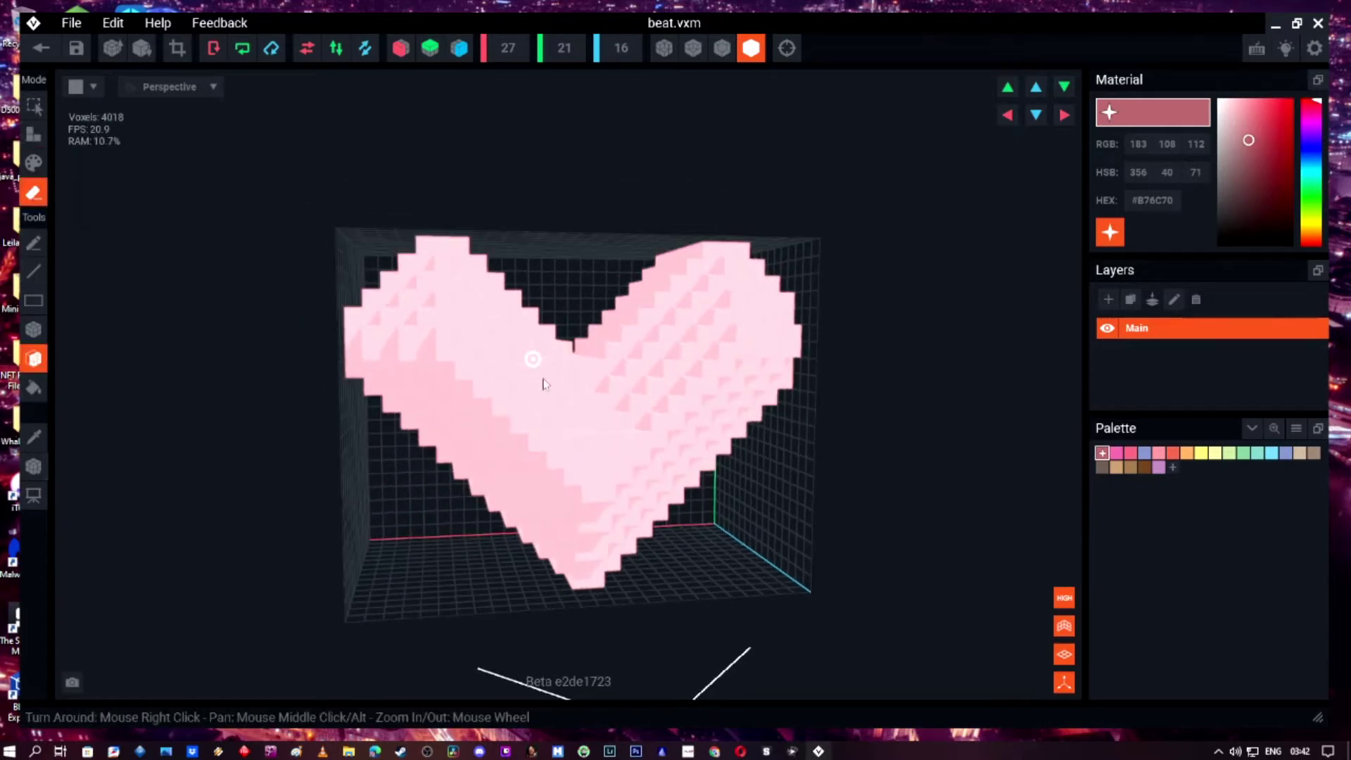
left_click(589, 446)
left_click(589, 447)
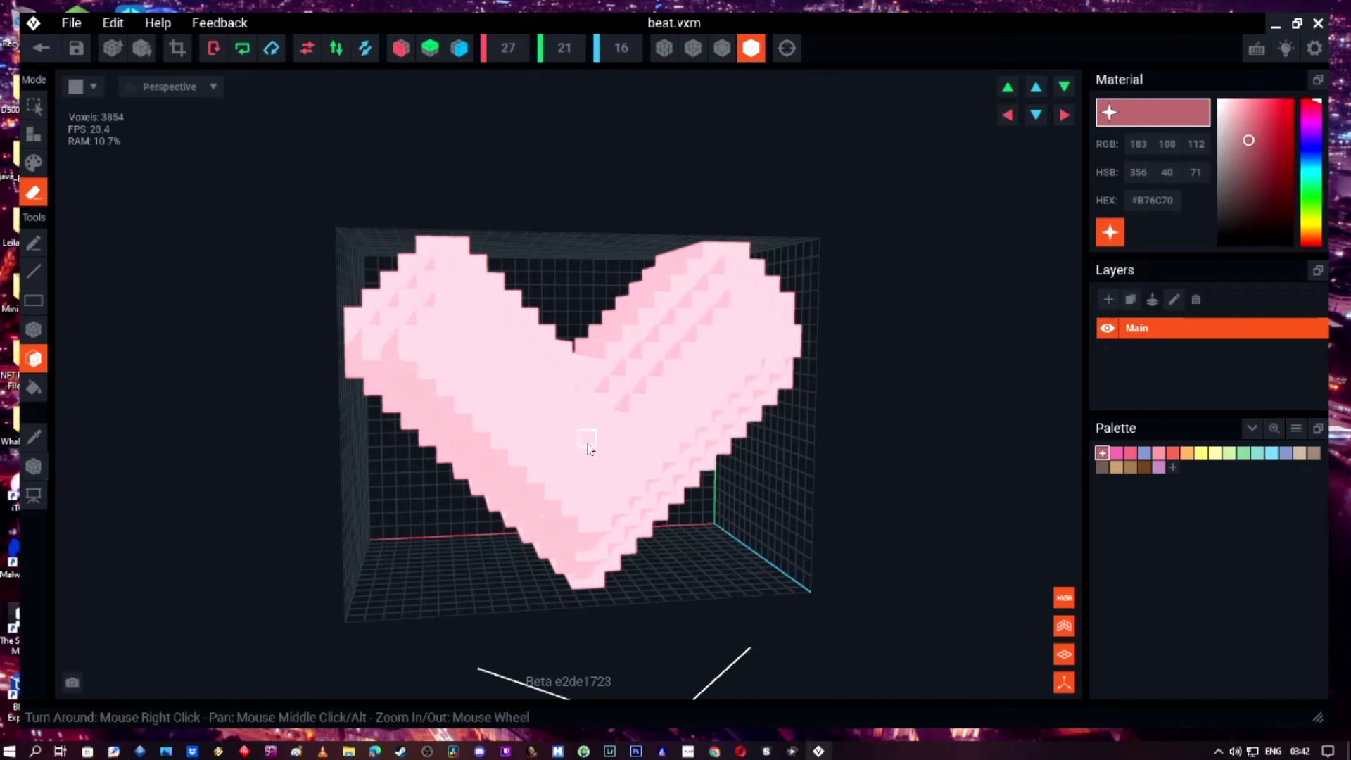
left_click(590, 447)
right_click_drag(590, 442, 589, 440)
scroll(588, 441, "up", 3)
left_click(571, 524)
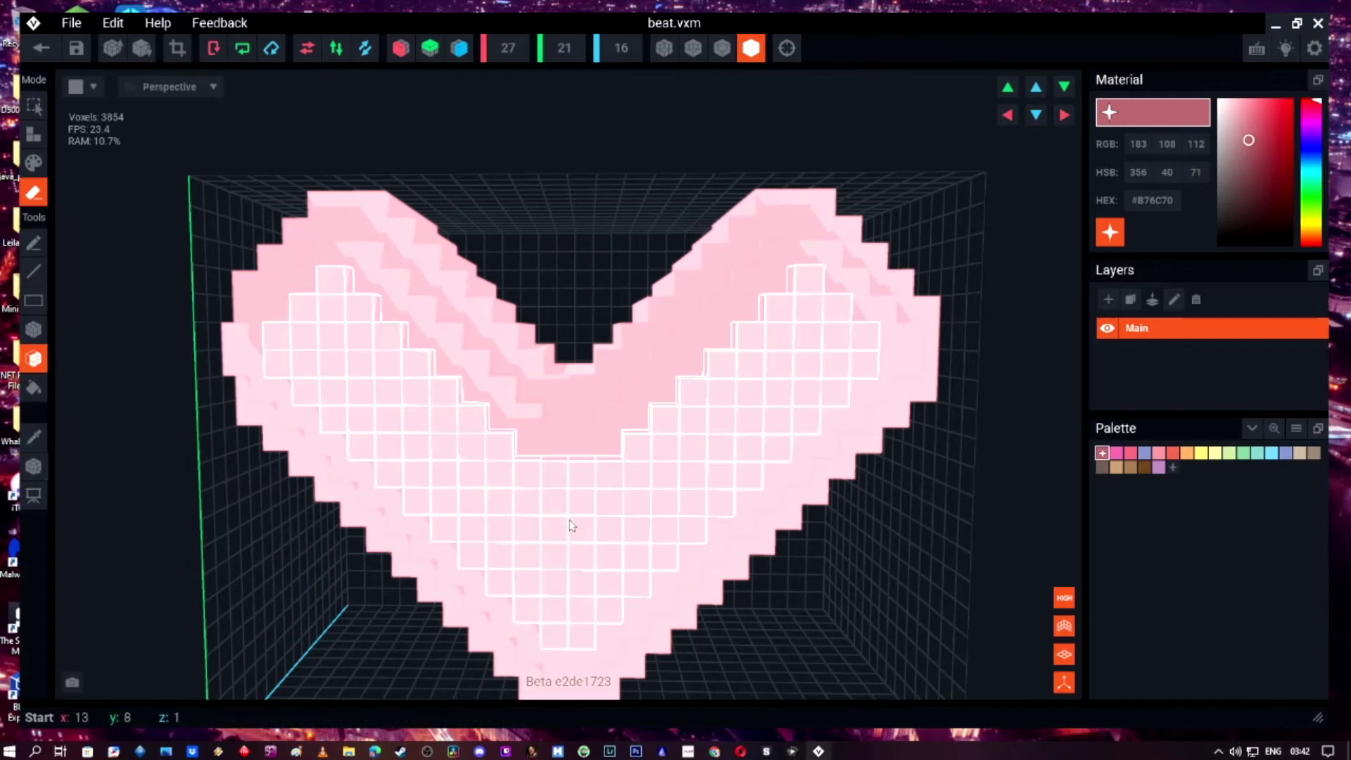
left_click(570, 522)
left_click(563, 520)
left_click(574, 518)
Erase more layers from the top and both lobes down to 1336 voxels, then return to the animation.
right_click_drag(574, 519, 570, 512)
left_click(588, 491)
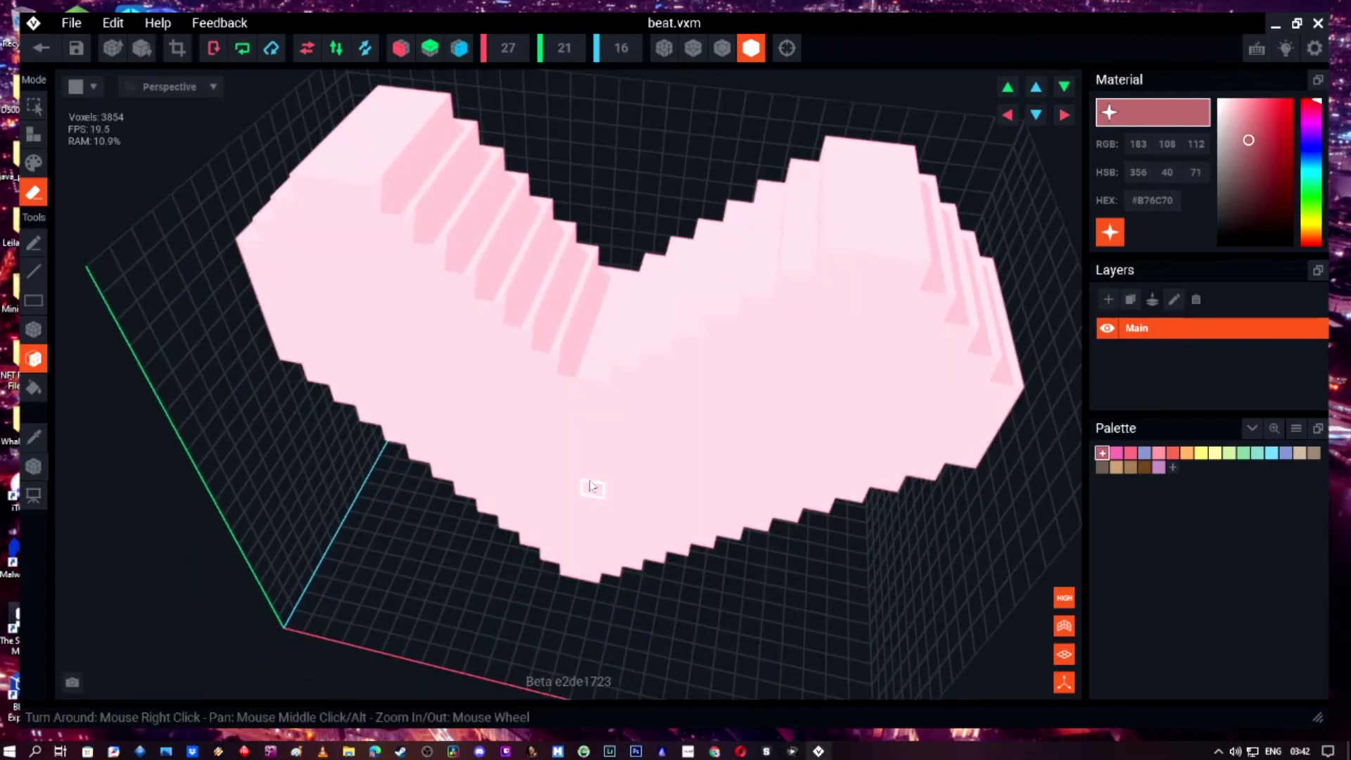
left_click(598, 478)
left_click(603, 459)
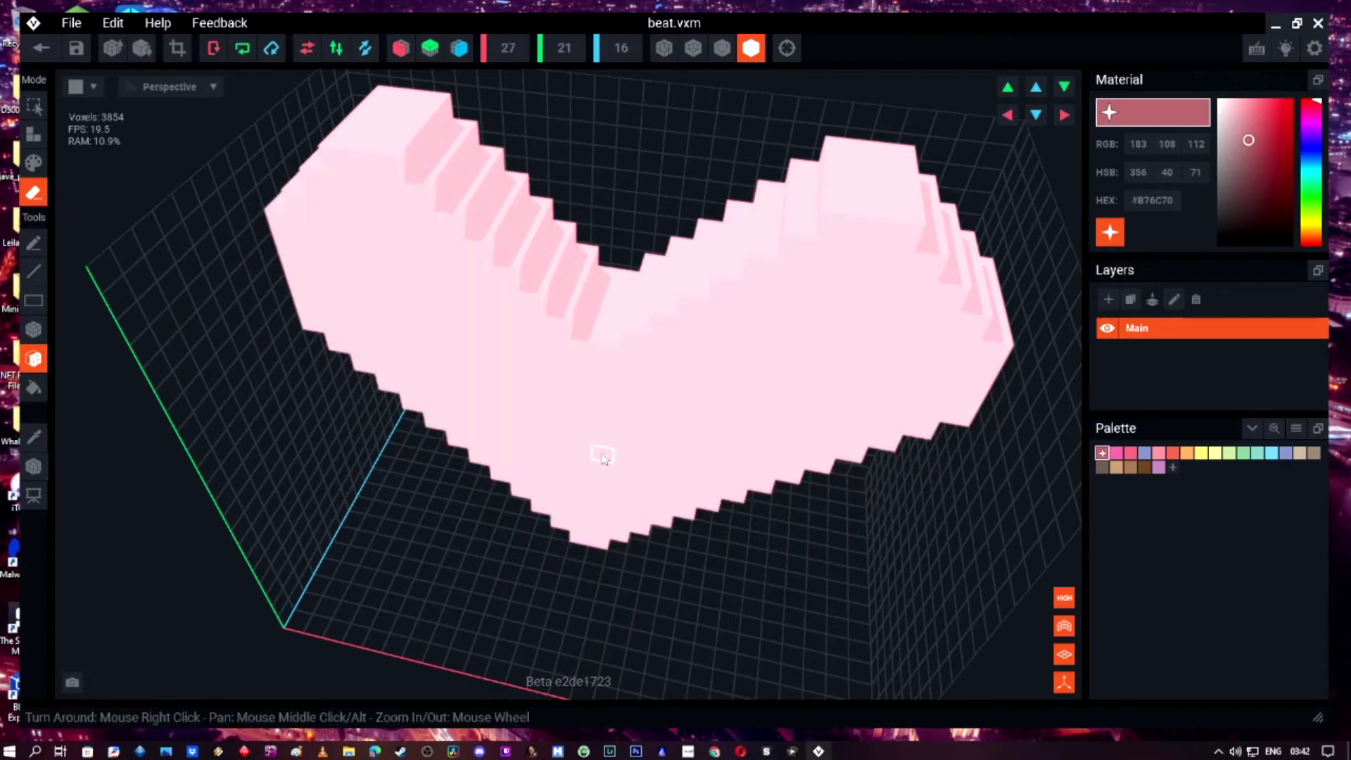
left_click(877, 205)
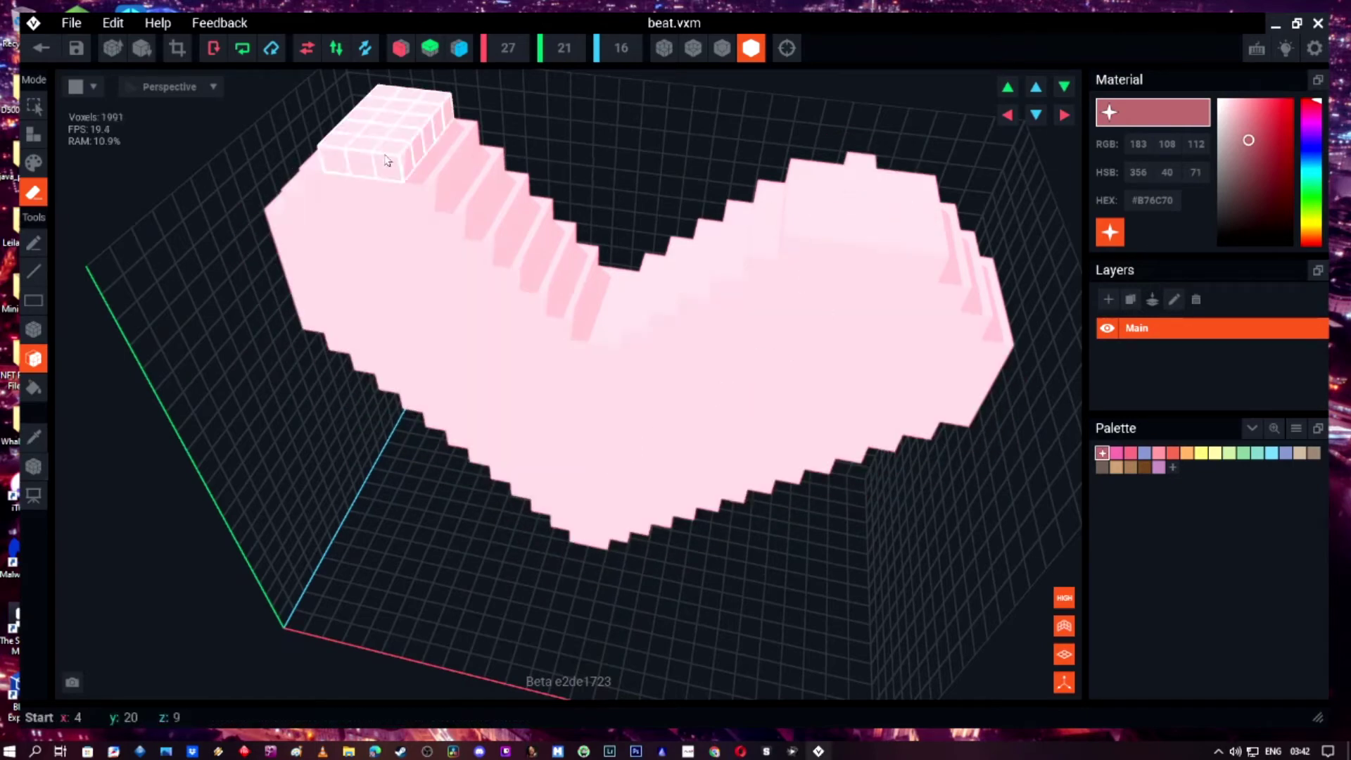
right_click_drag(422, 263, 422, 265)
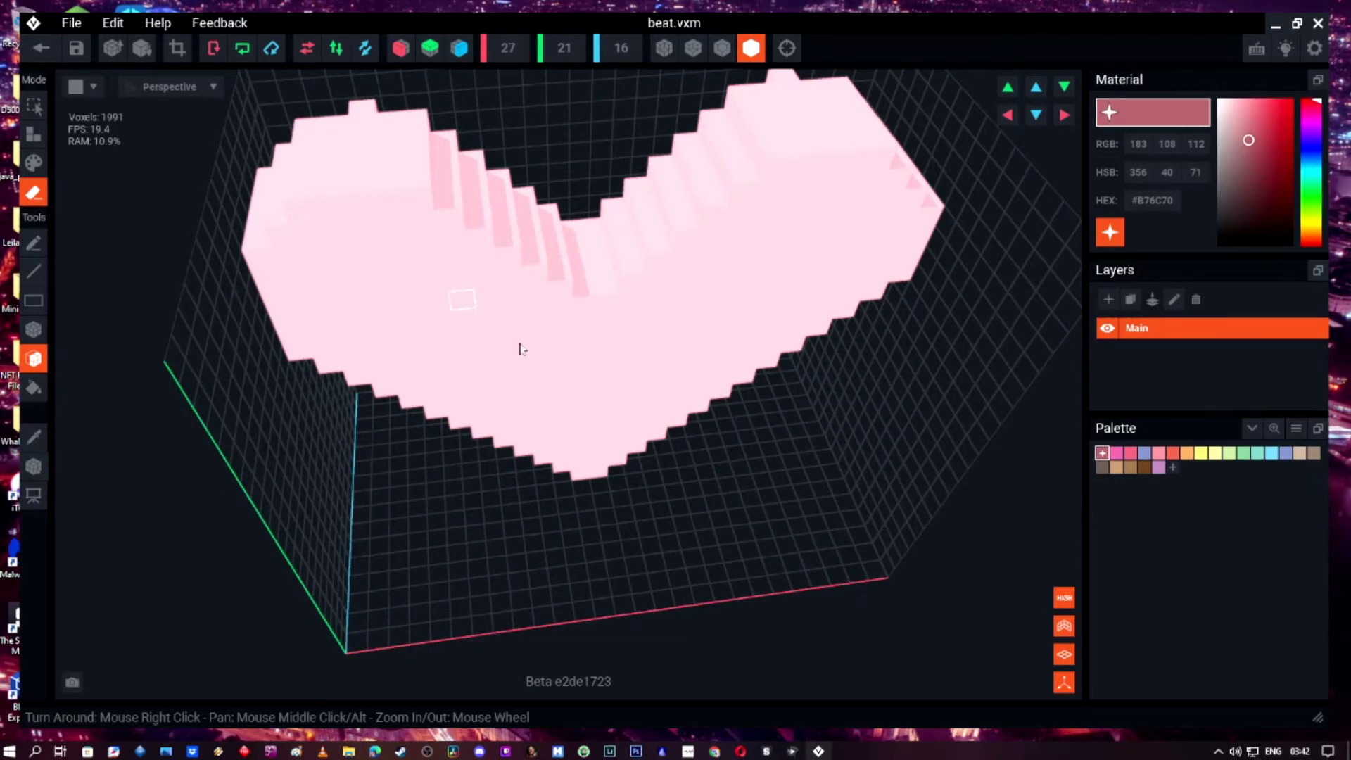
left_click(537, 347)
right_click_drag(535, 344, 536, 342)
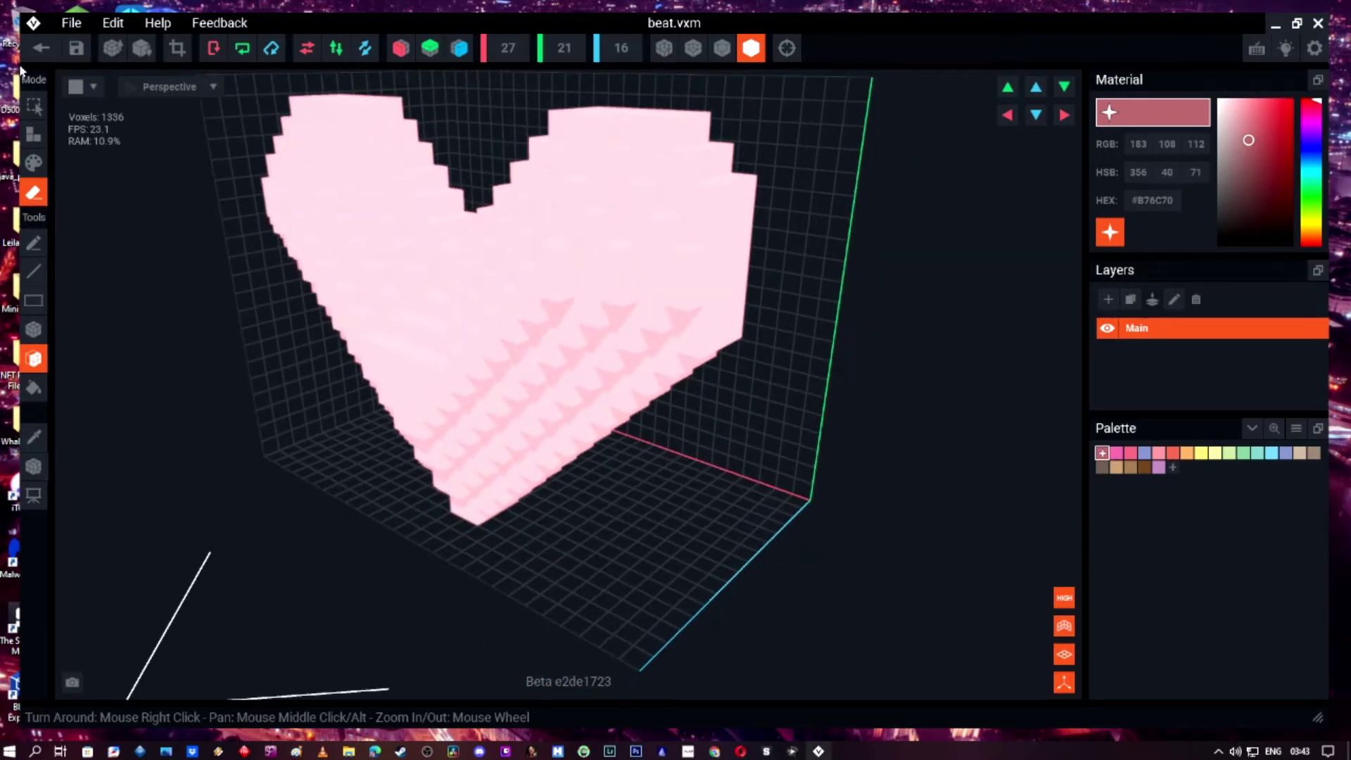
left_click(42, 53)
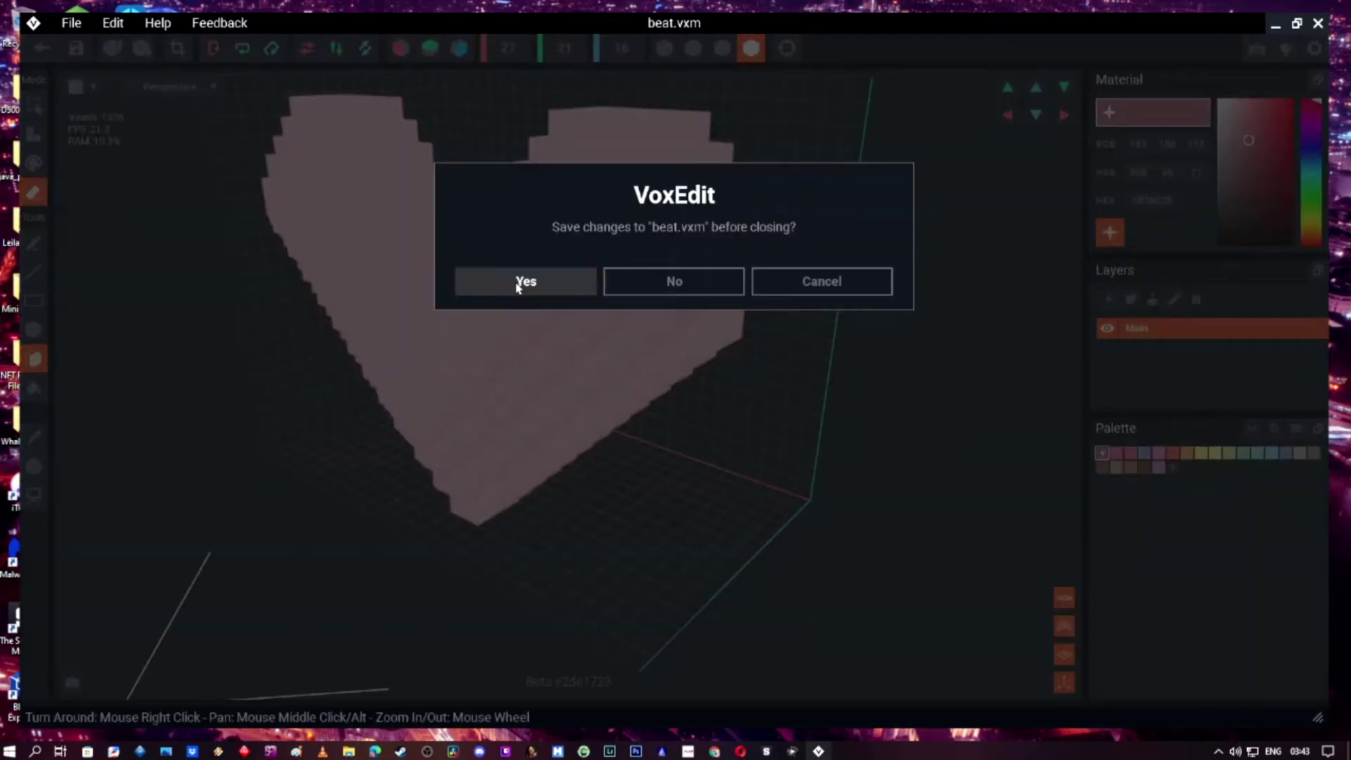
left_click(569, 288)
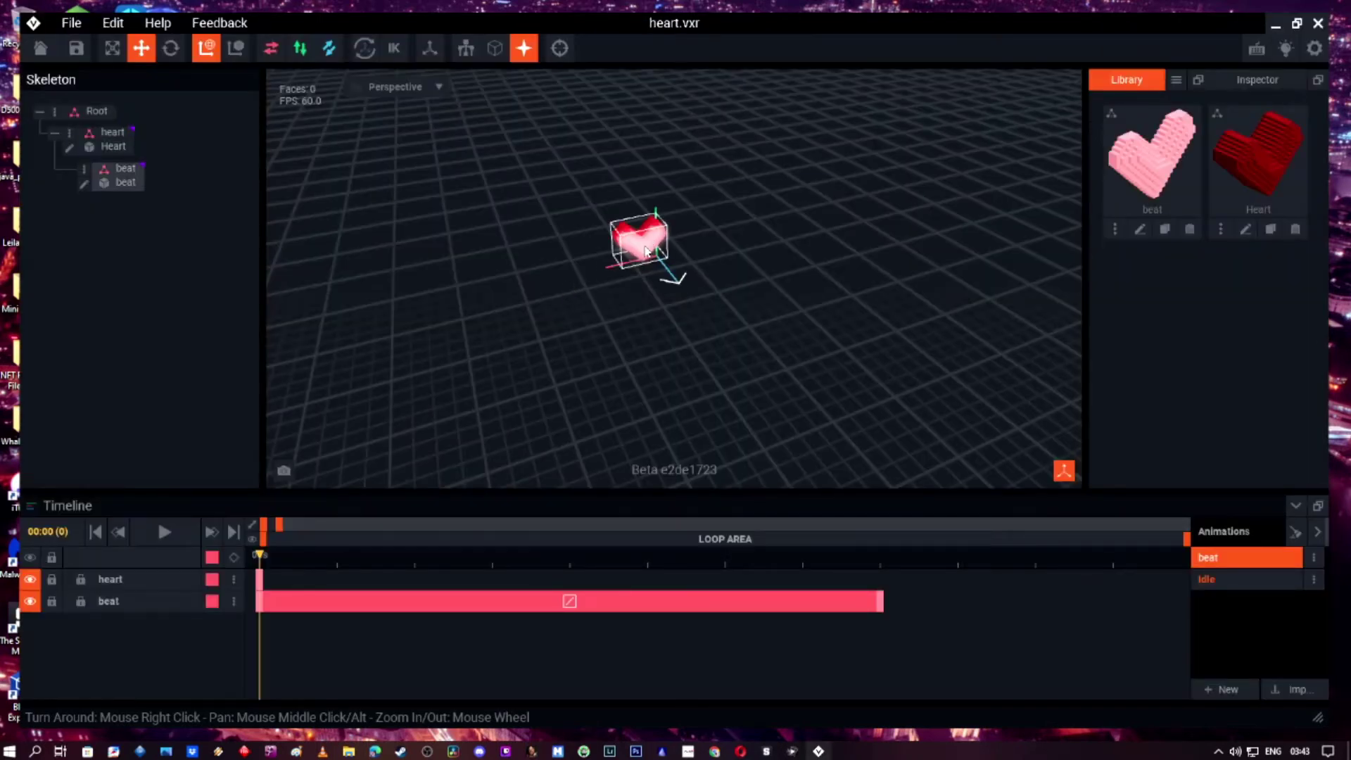
Zoom the timeline in on the beat clip and scrub to frame 8.
right_click_drag(687, 240, 688, 239)
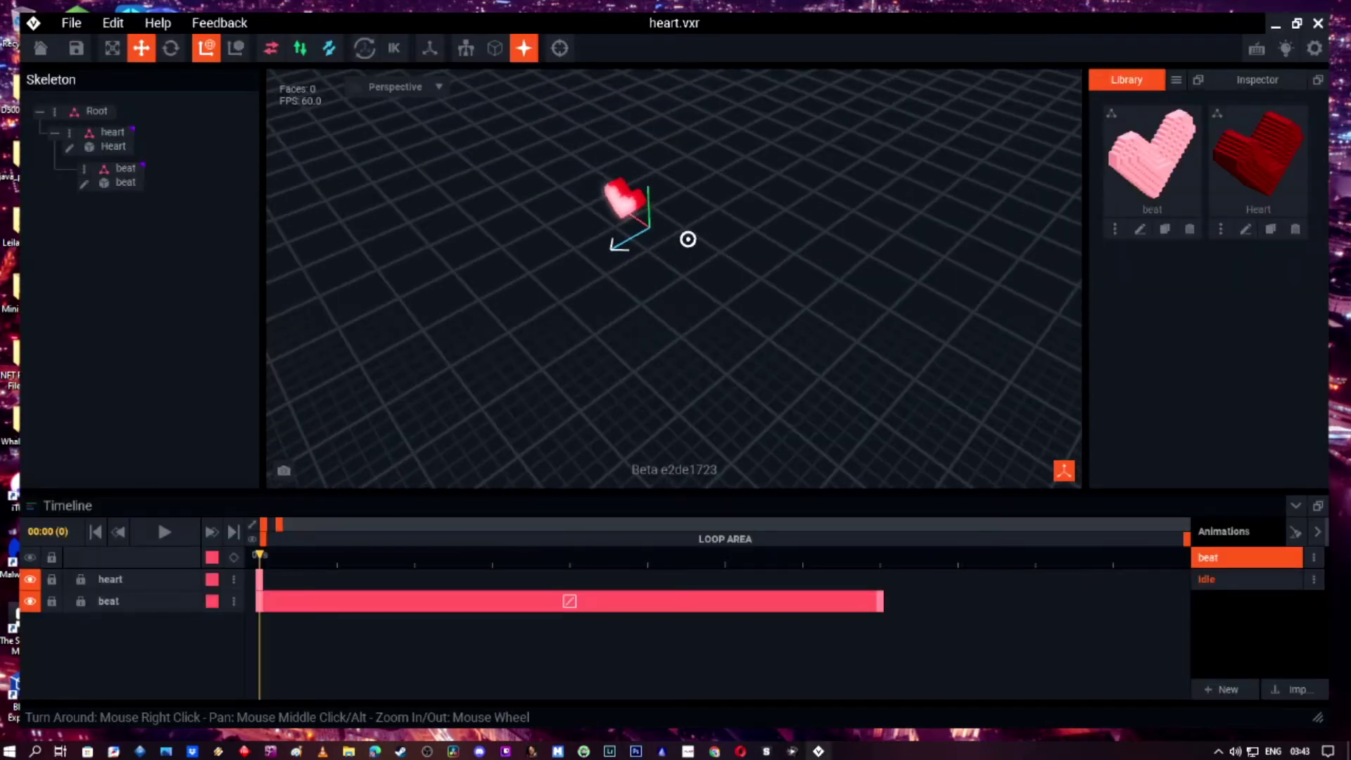
left_click(634, 217)
left_click(556, 263)
left_click_drag(279, 528, 353, 528)
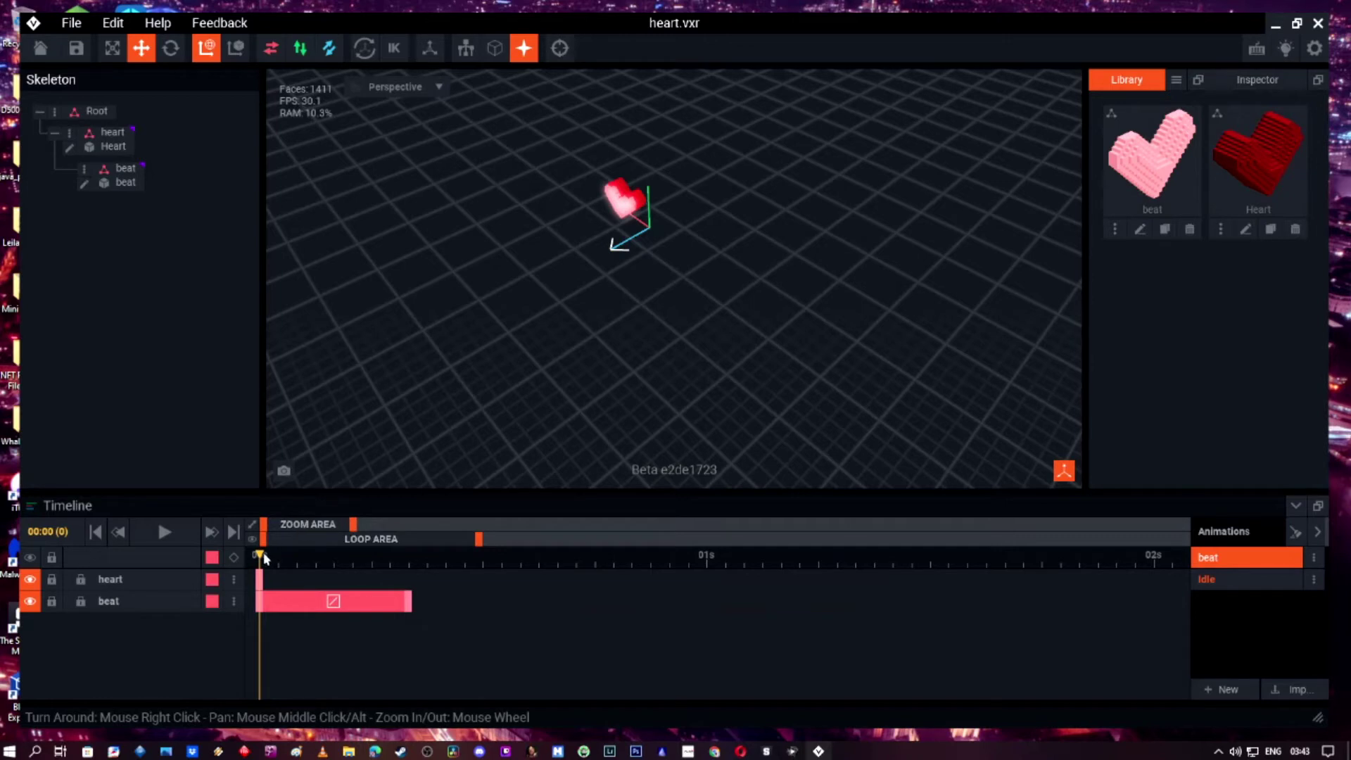
left_click_drag(265, 558, 403, 574)
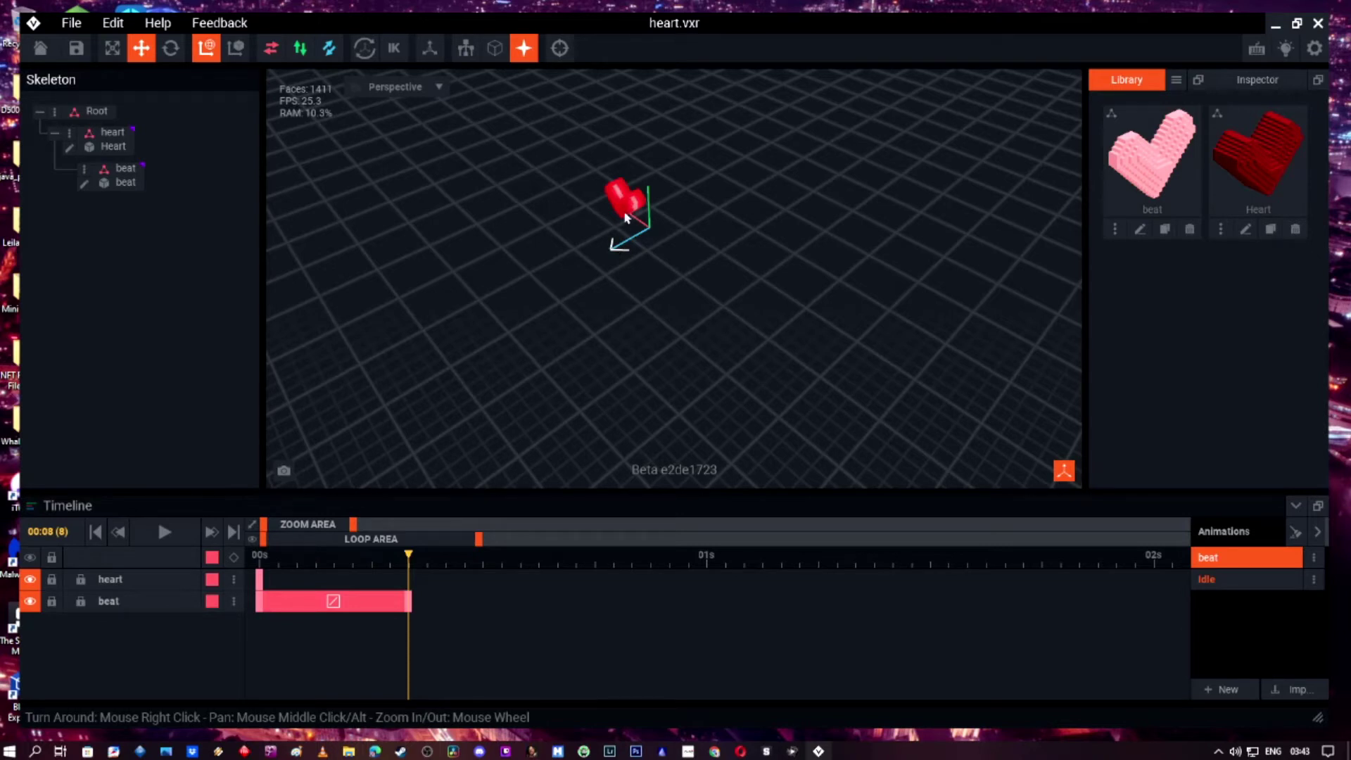
Move the beat bone back along its blue depth axis to -1.1, inside the red heart.
left_click(129, 183)
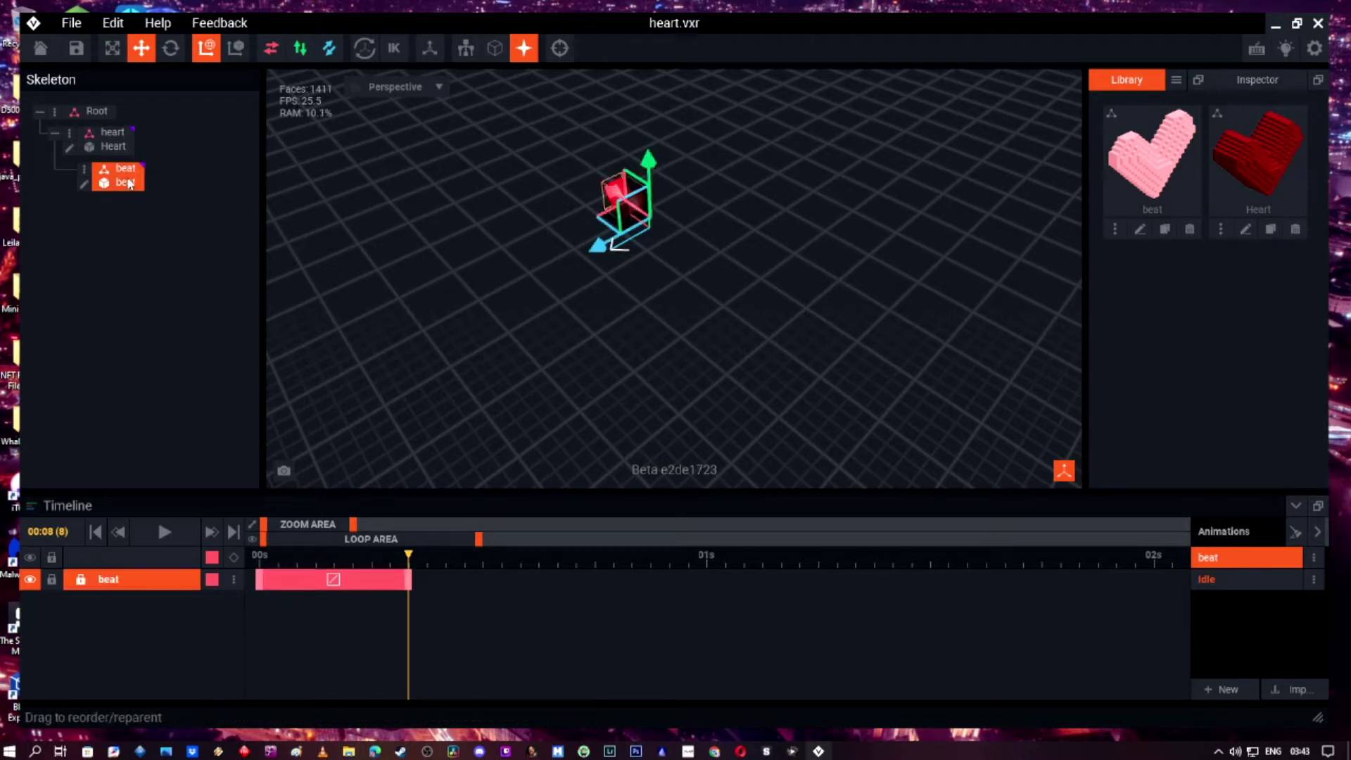
left_click_drag(596, 257, 550, 258)
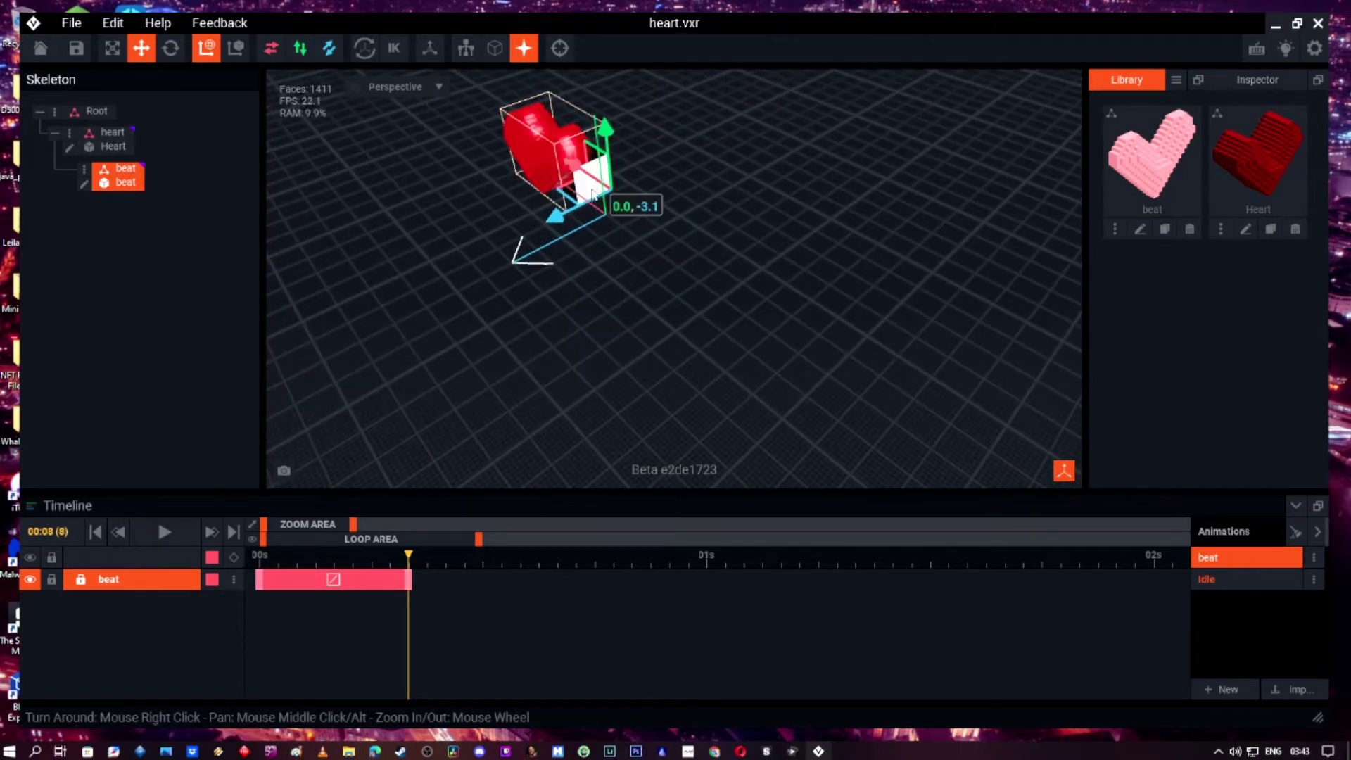
right_click_drag(605, 230, 617, 235)
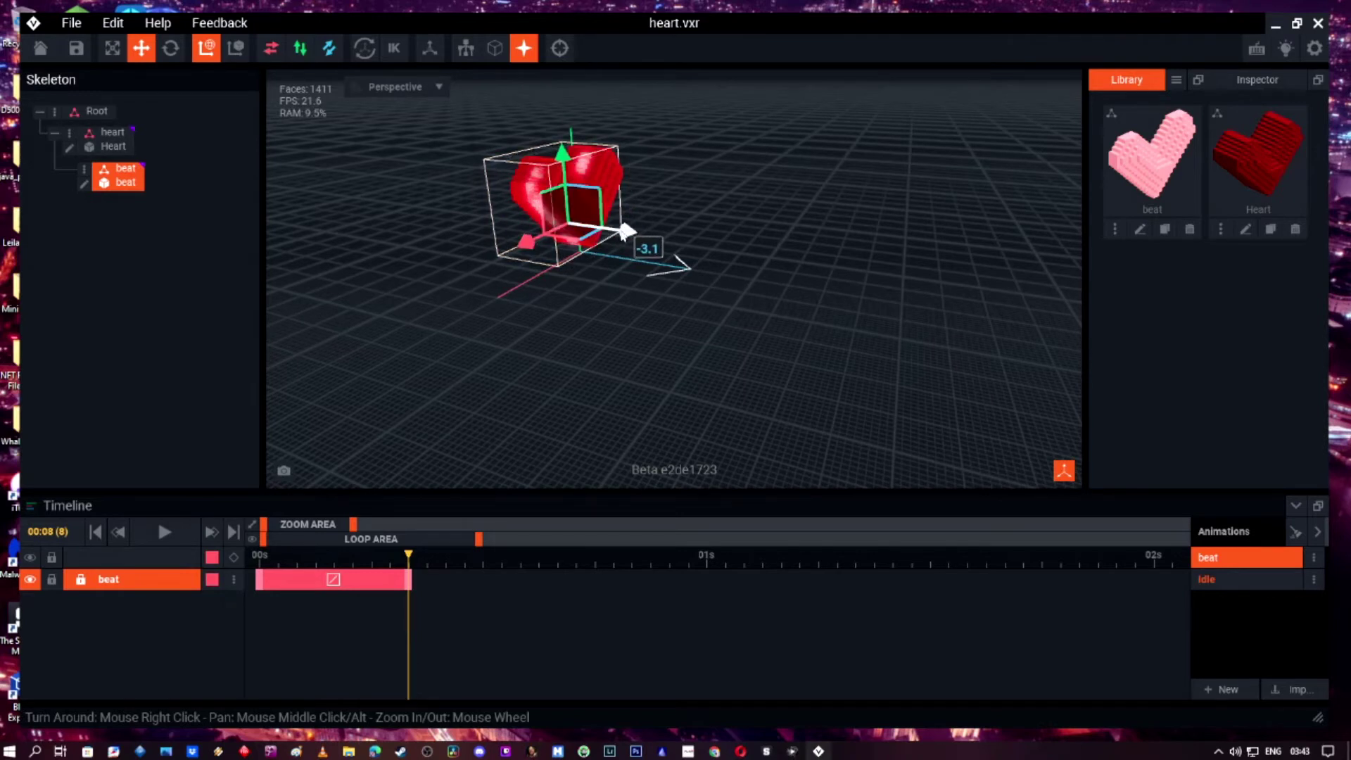
left_click_drag(623, 236, 630, 236)
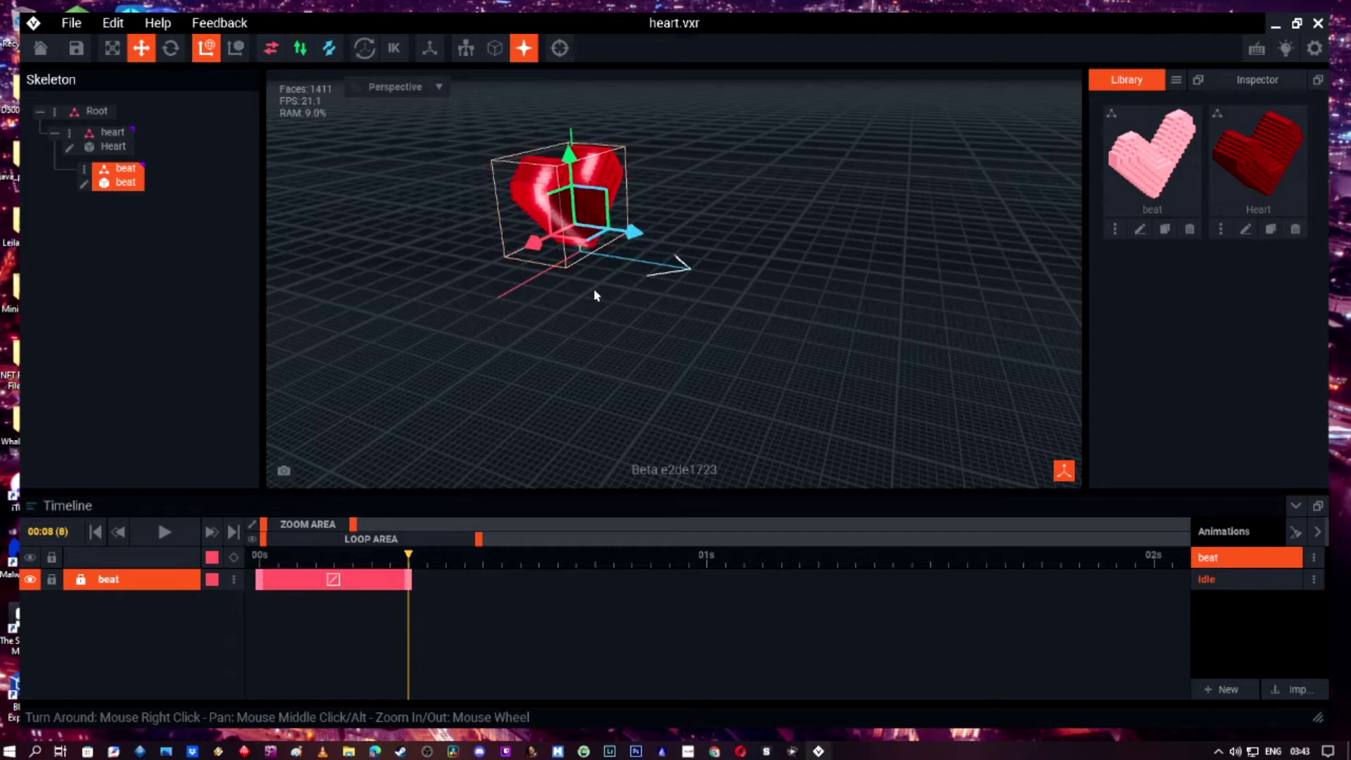
Play the beat animation once to preview the heart's pulse.
left_click(433, 336)
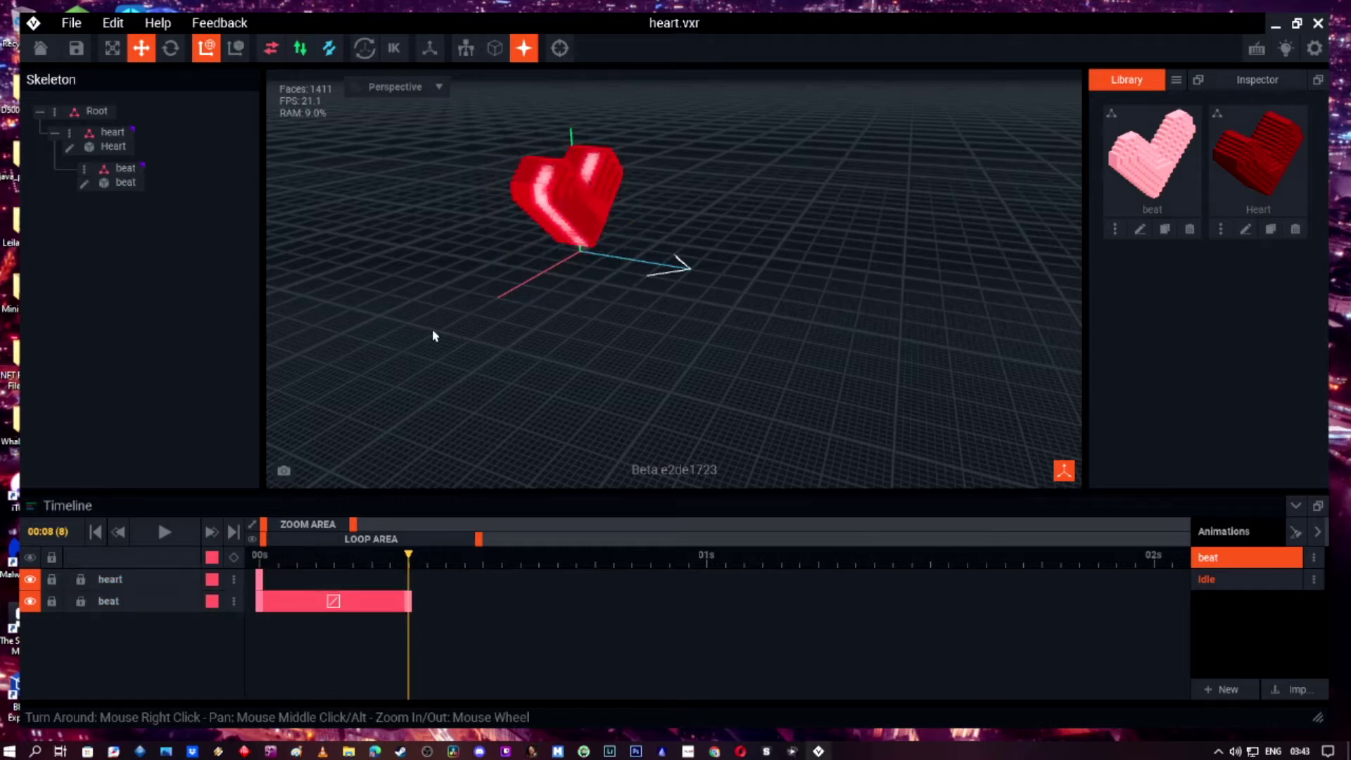
key("space")
right_click_drag(500, 344, 505, 352)
key("space")
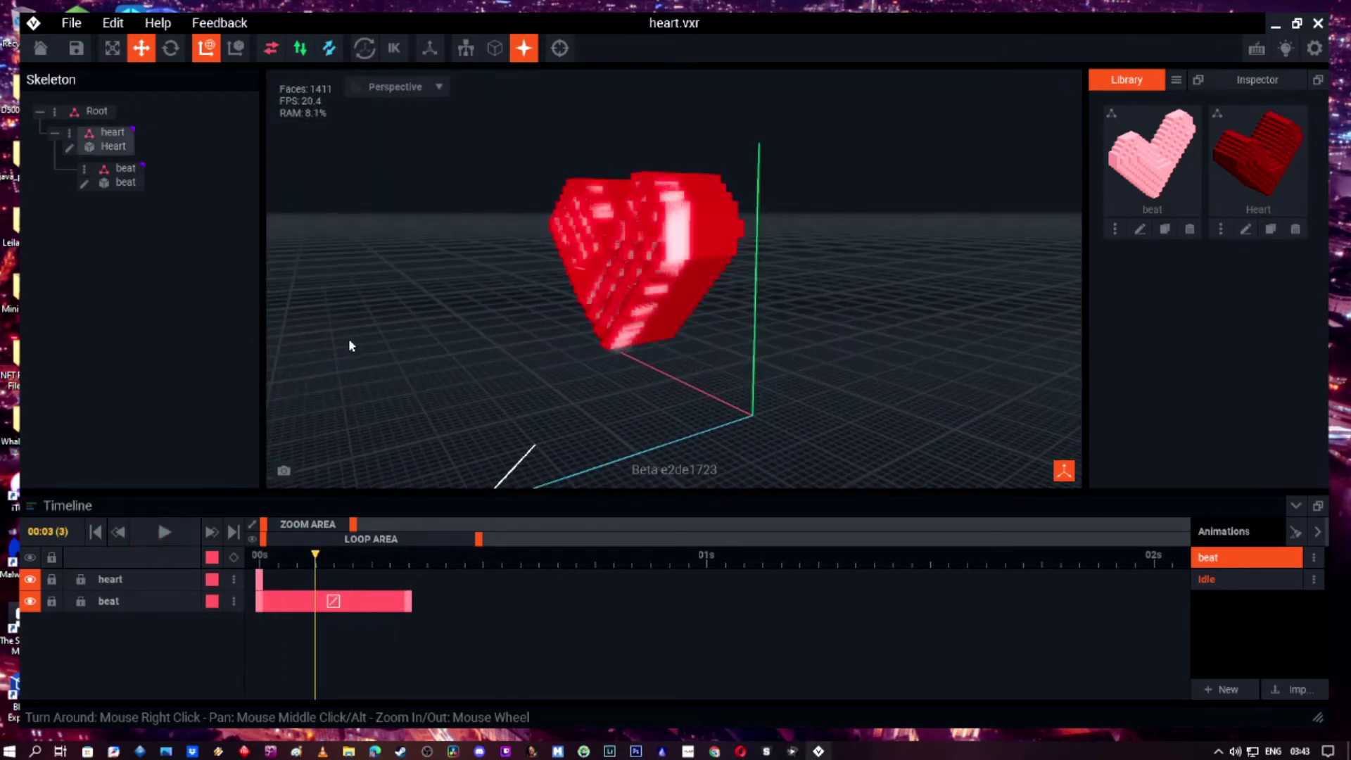
Move the beat heart at frame 3 as a trial keyframe, then undo it.
left_click(136, 183)
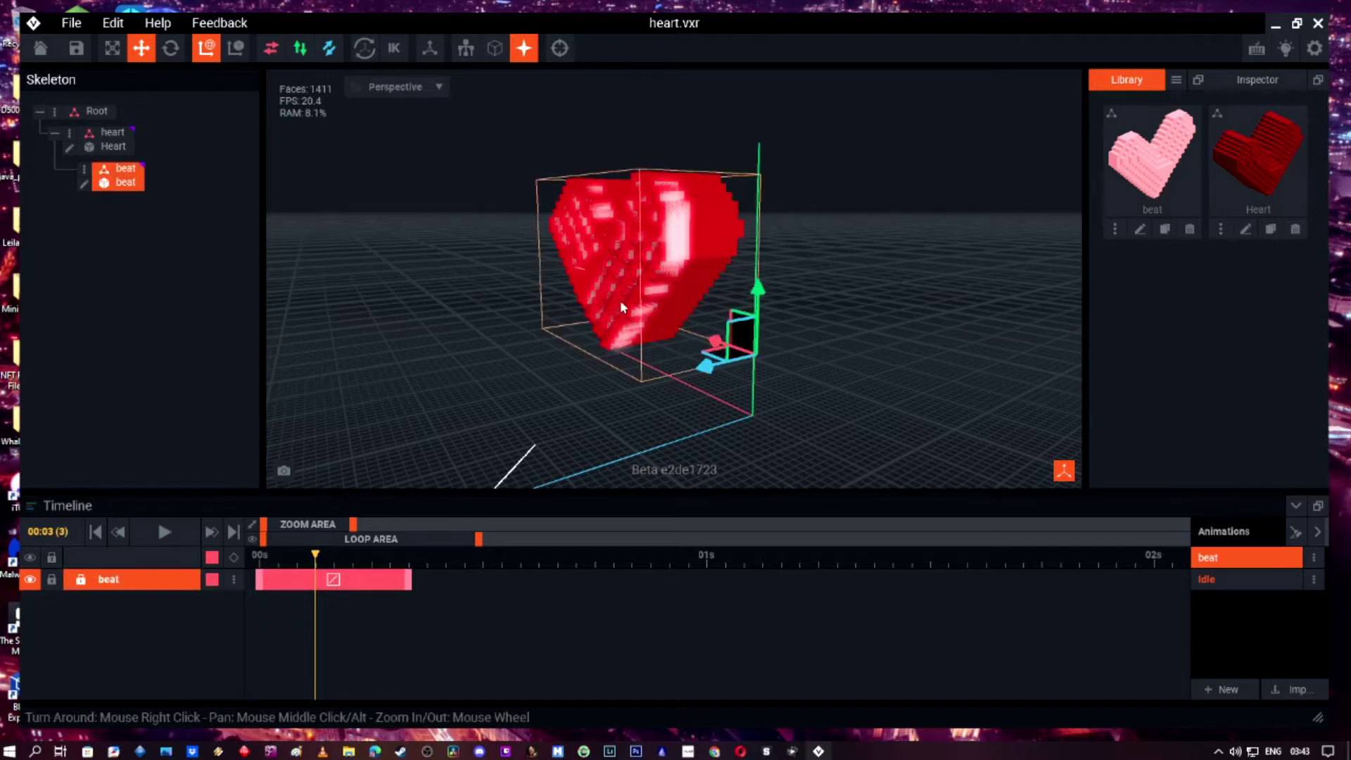
left_click(701, 368)
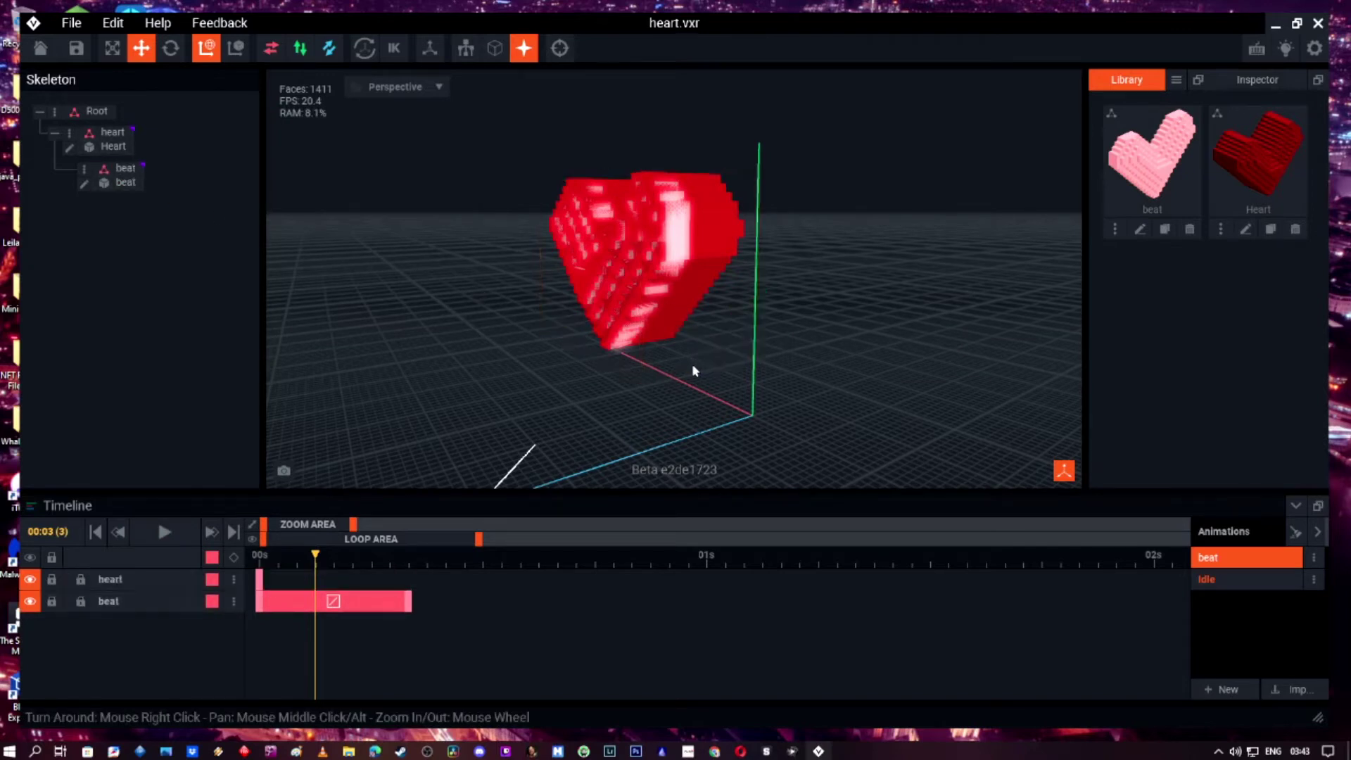
left_click(126, 181)
left_click_drag(713, 363, 693, 375)
right_click_drag(564, 401, 563, 404)
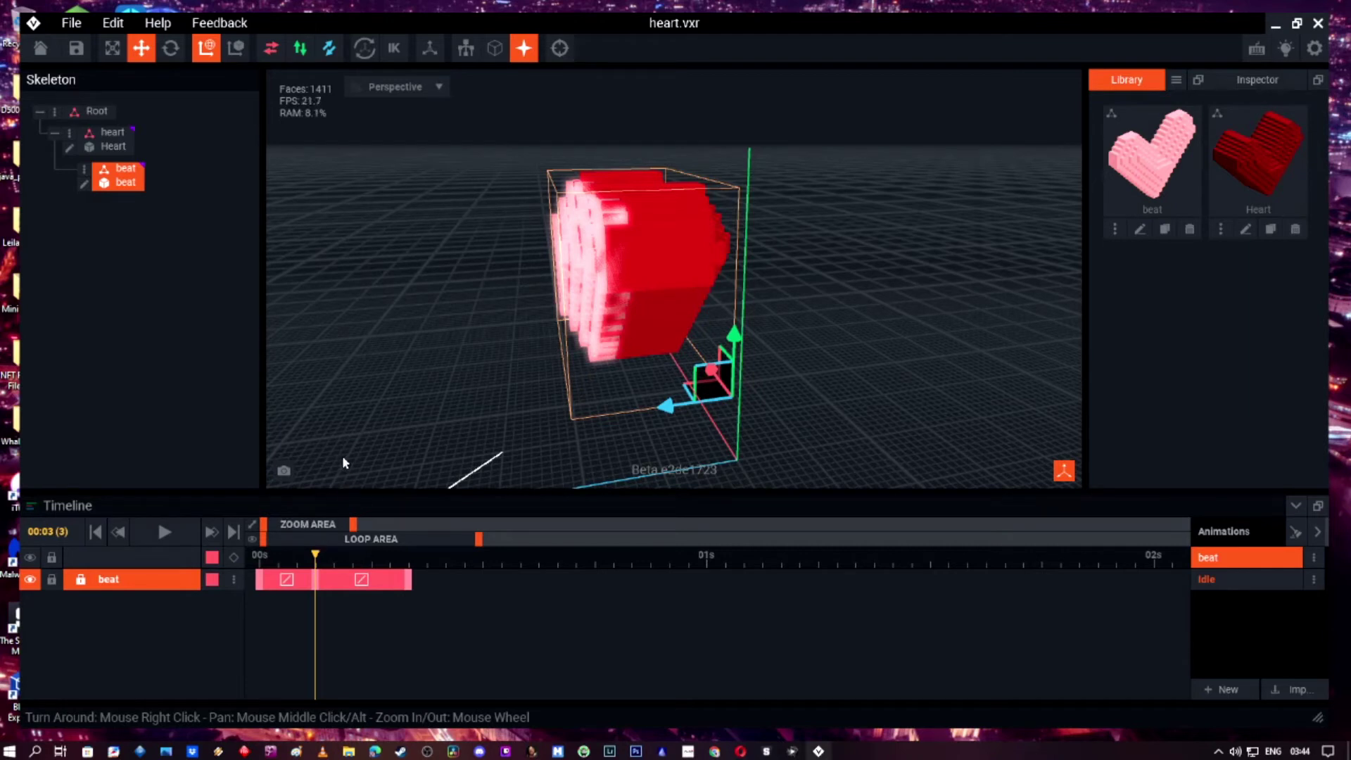
key("ctrl+z")
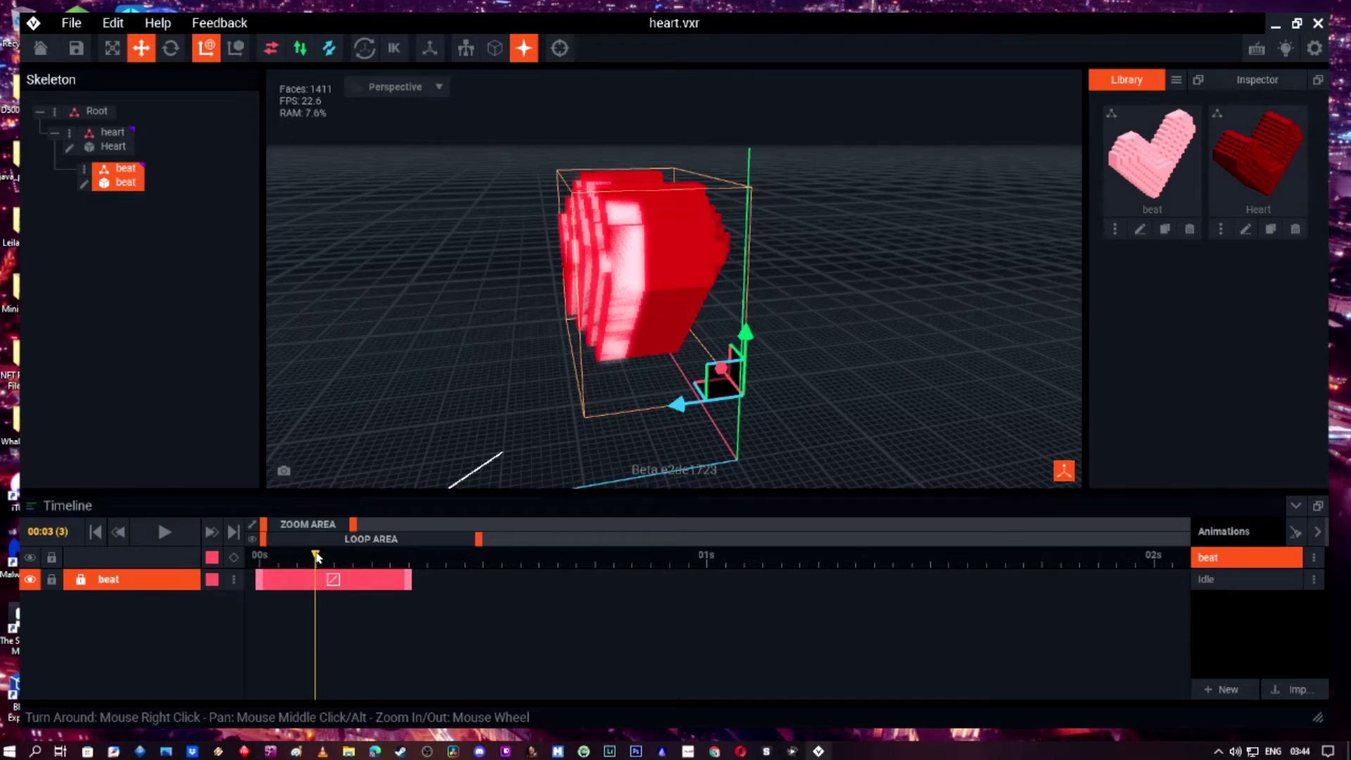
At frame 8, shift the pink beat heart sideways and back, then play to check.
left_click_drag(316, 557, 409, 559)
left_click_drag(681, 405, 663, 412)
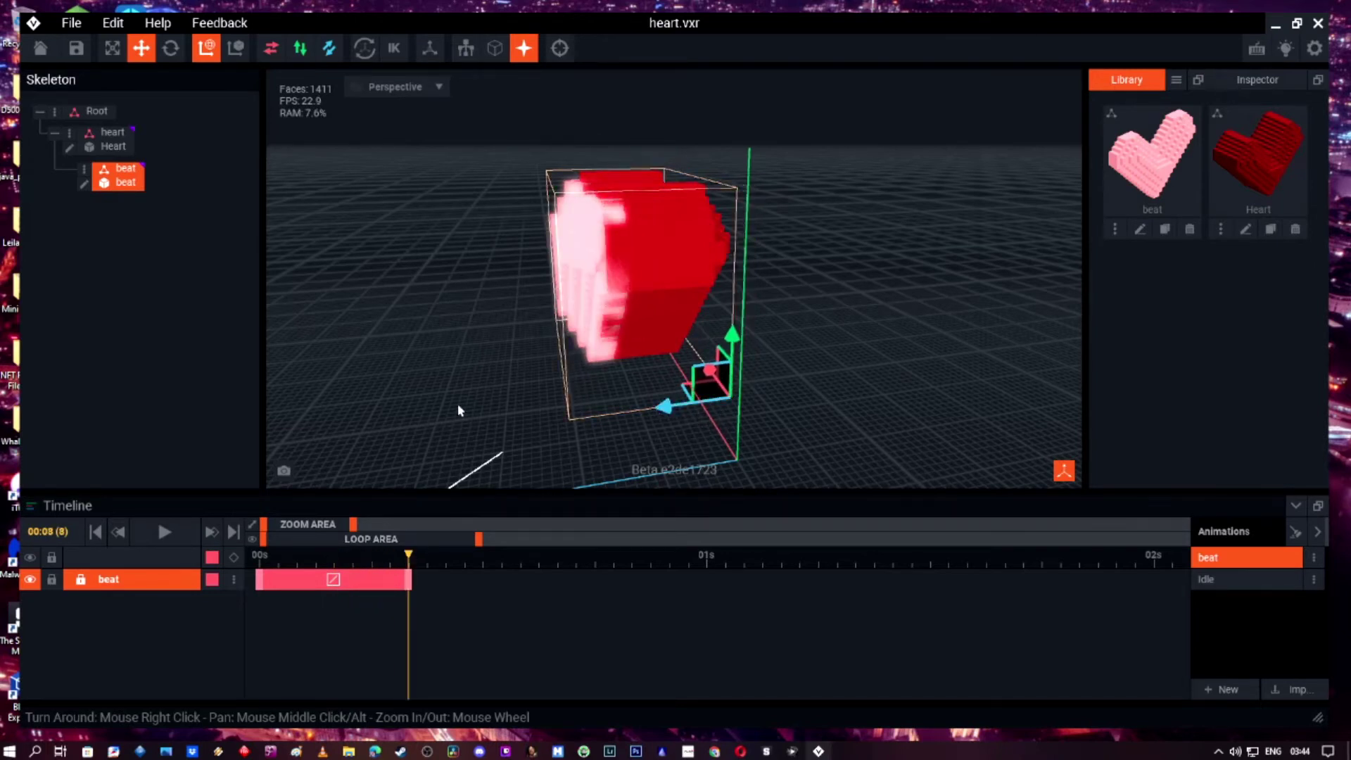
right_click_drag(458, 404, 452, 396)
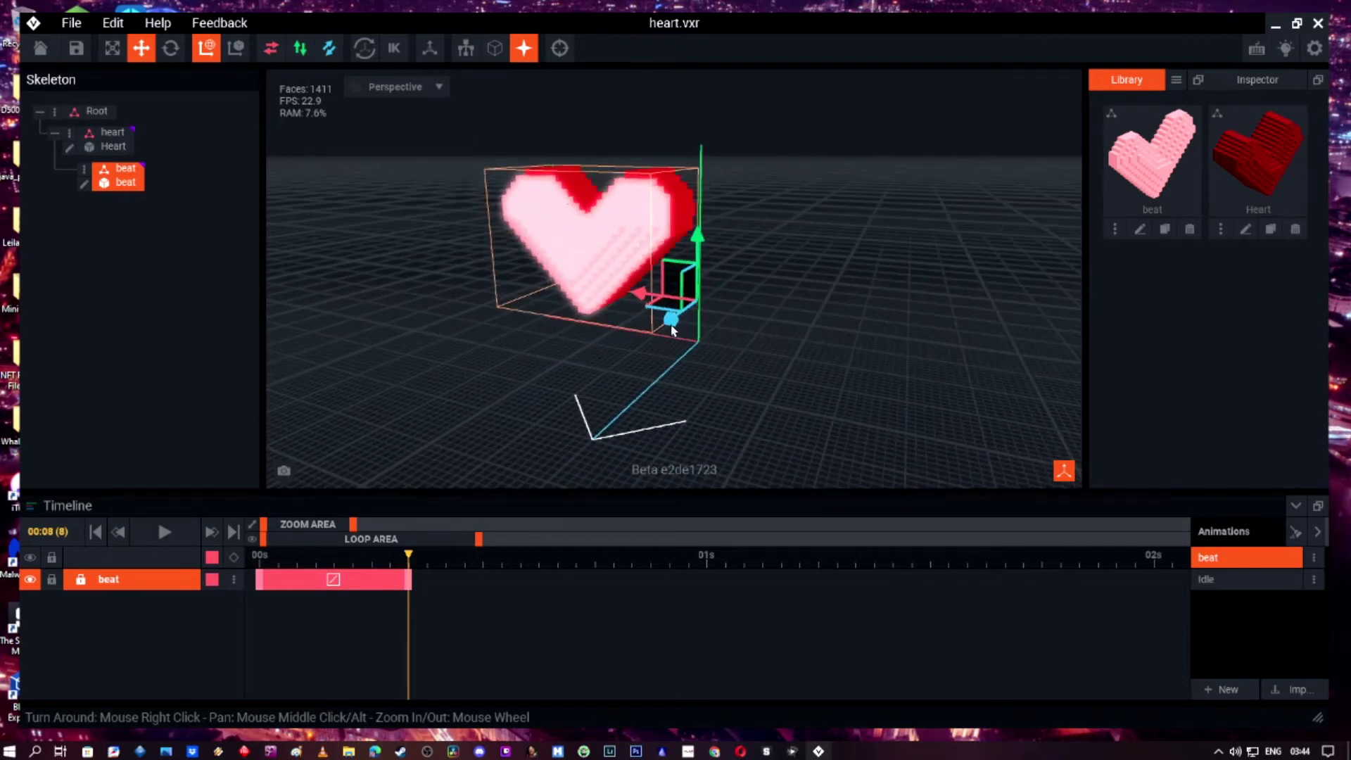
left_click_drag(673, 330, 665, 332)
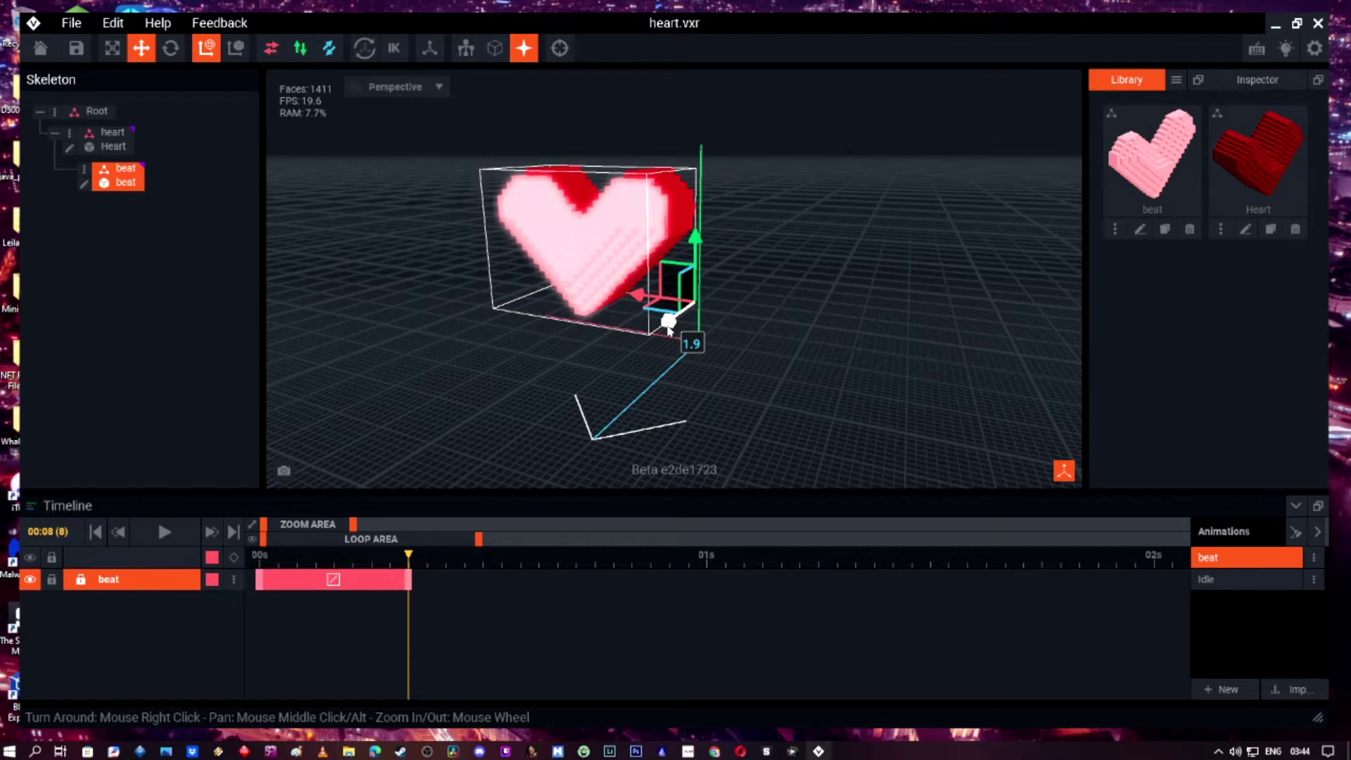
right_click_drag(598, 352, 592, 350)
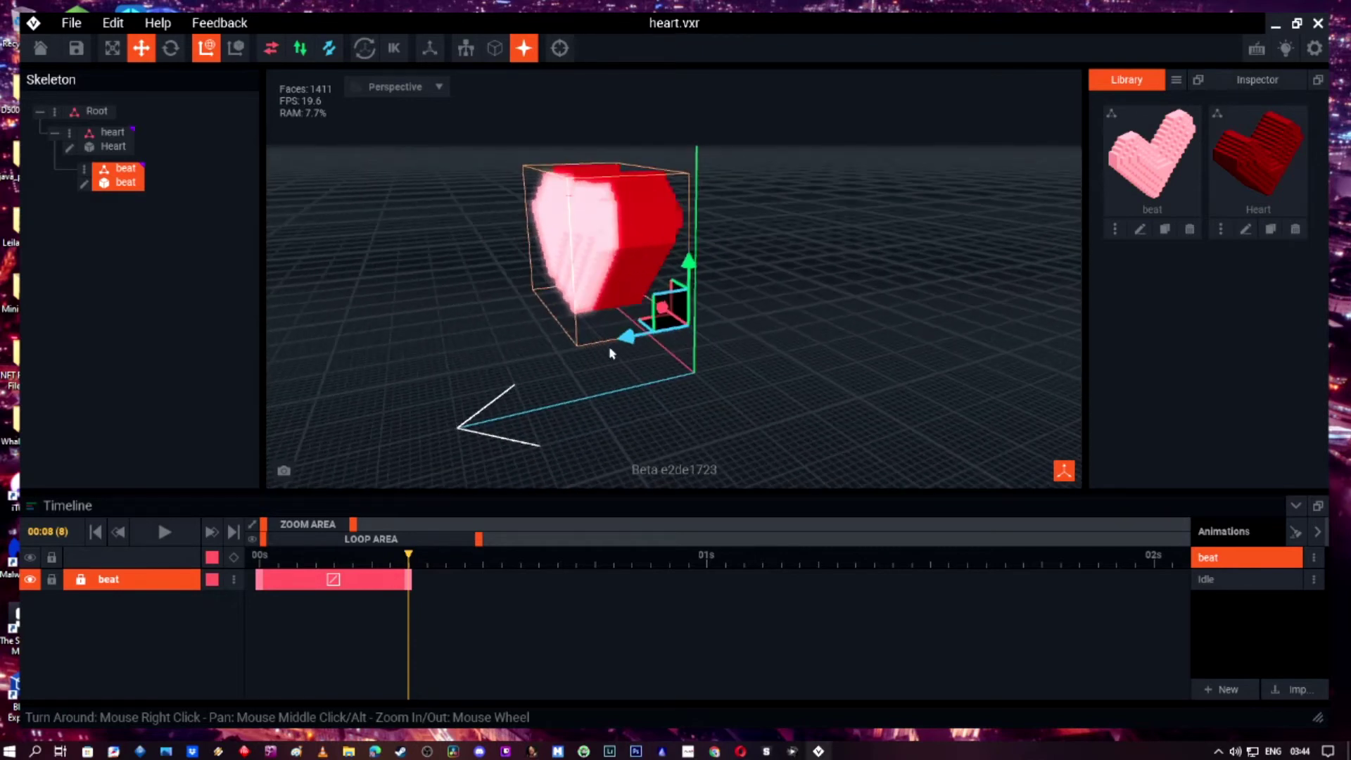
mouse_move(626, 337)
left_mouse_down()
mouse_move(643, 341)
mouse_move(630, 340)
left_mouse_up()
right_click_drag(586, 370, 419, 336)
key("space")
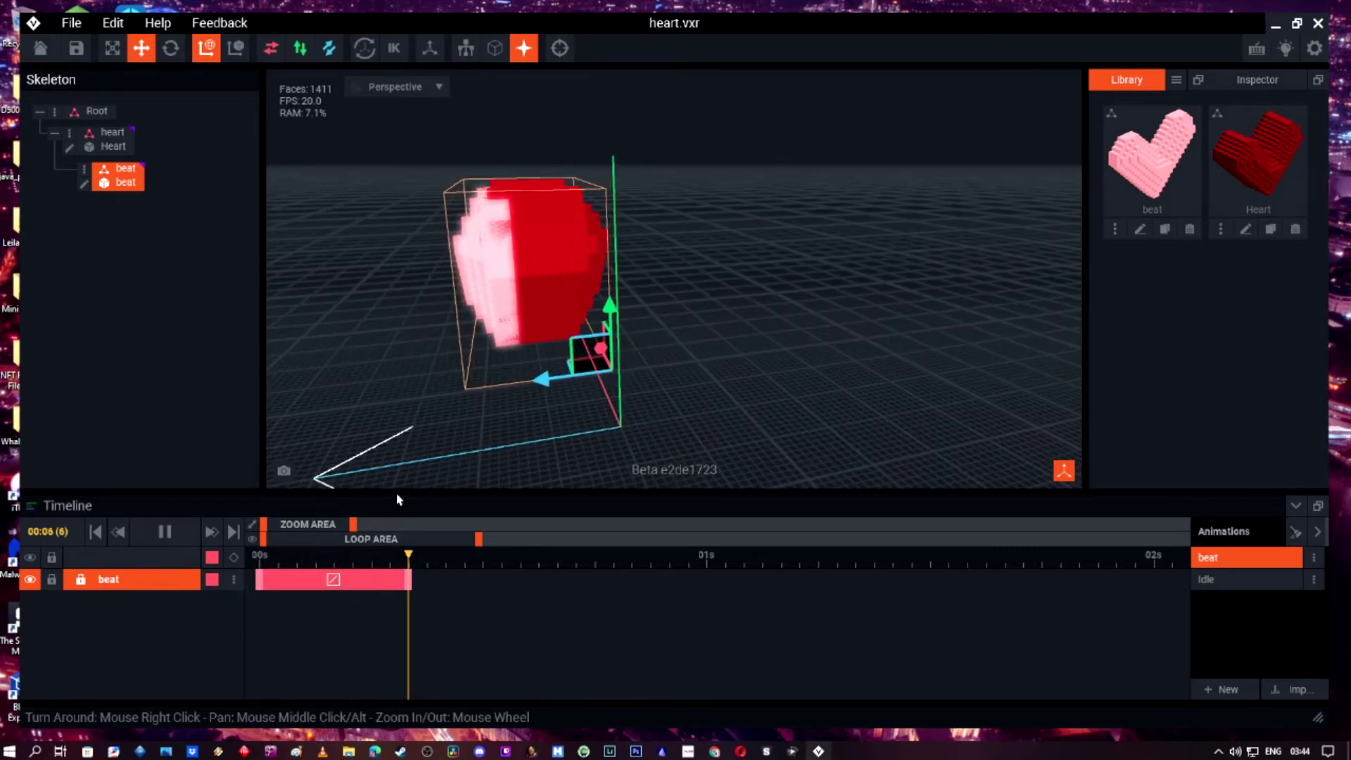
key("space")
At frame 2, push the beat heart the other way along X and preview playback.
left_click_drag(373, 556, 258, 561)
left_click_drag(545, 380, 560, 384)
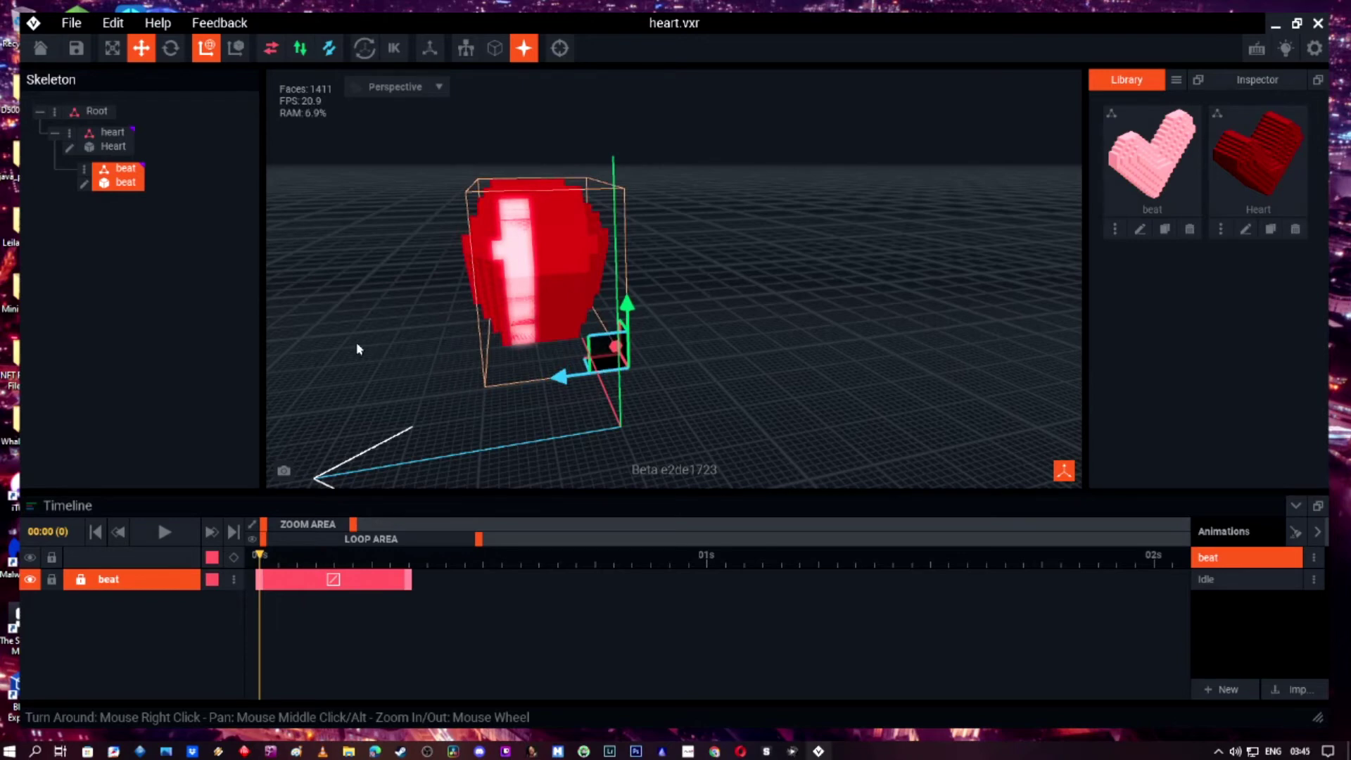
key("space")
right_click_drag(357, 342, 356, 349)
key("space")
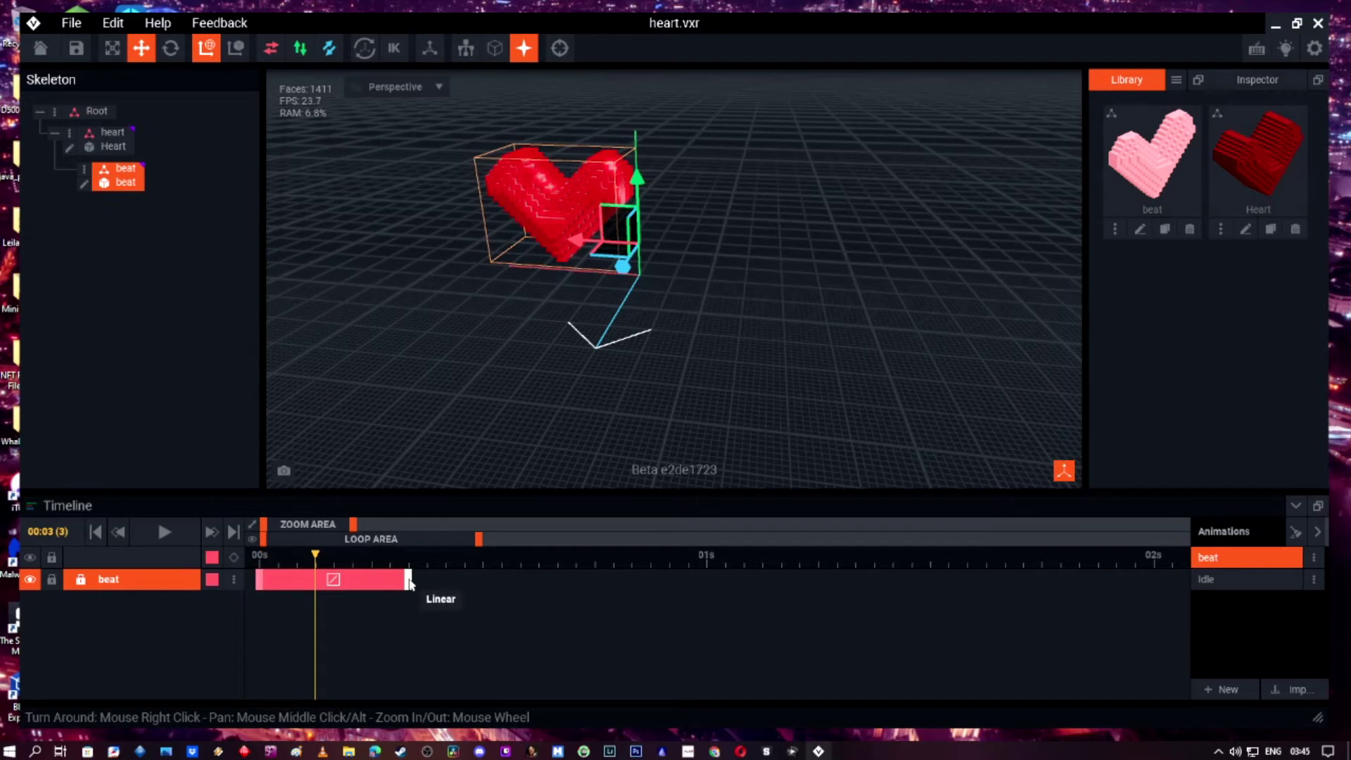
Stretch the beat clip's right end further along the timeline and preview the longer animation.
left_click_drag(409, 582, 521, 580)
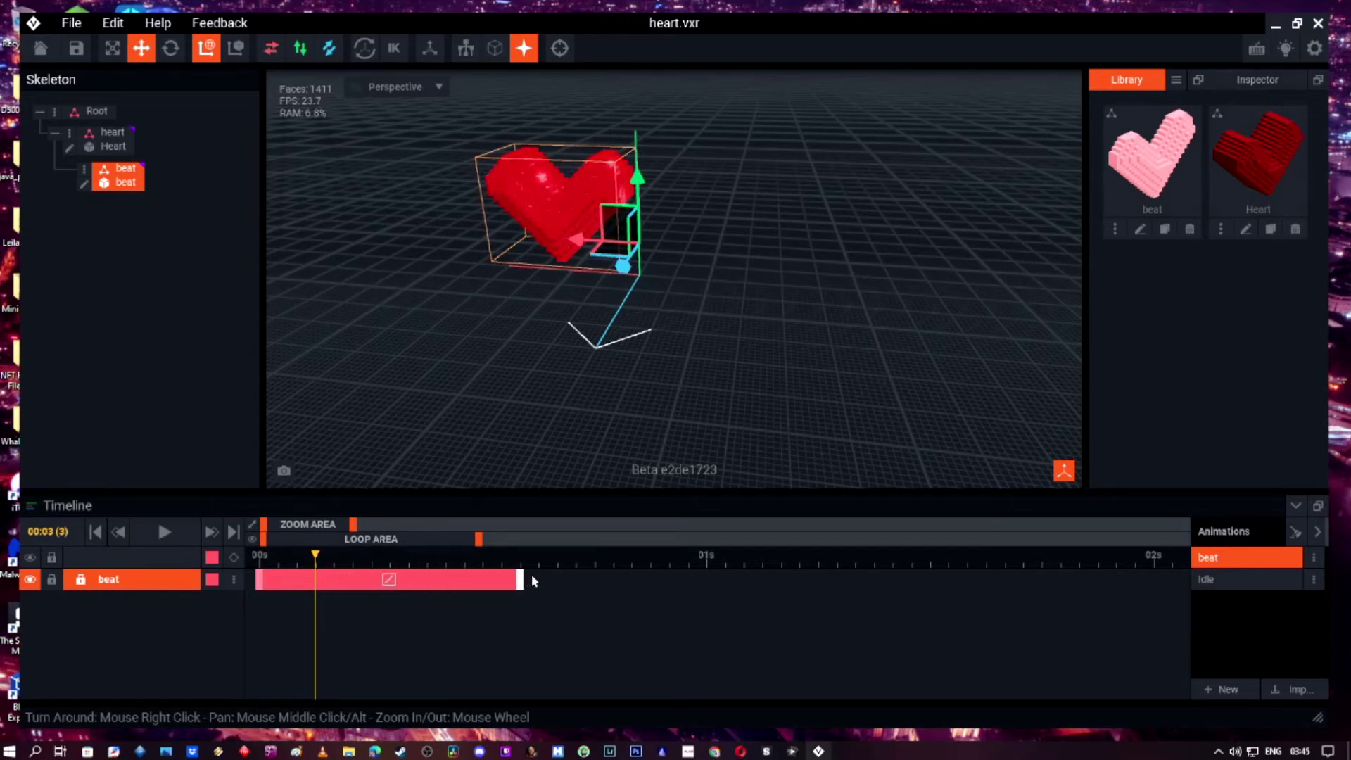
left_click_drag(533, 581, 535, 580)
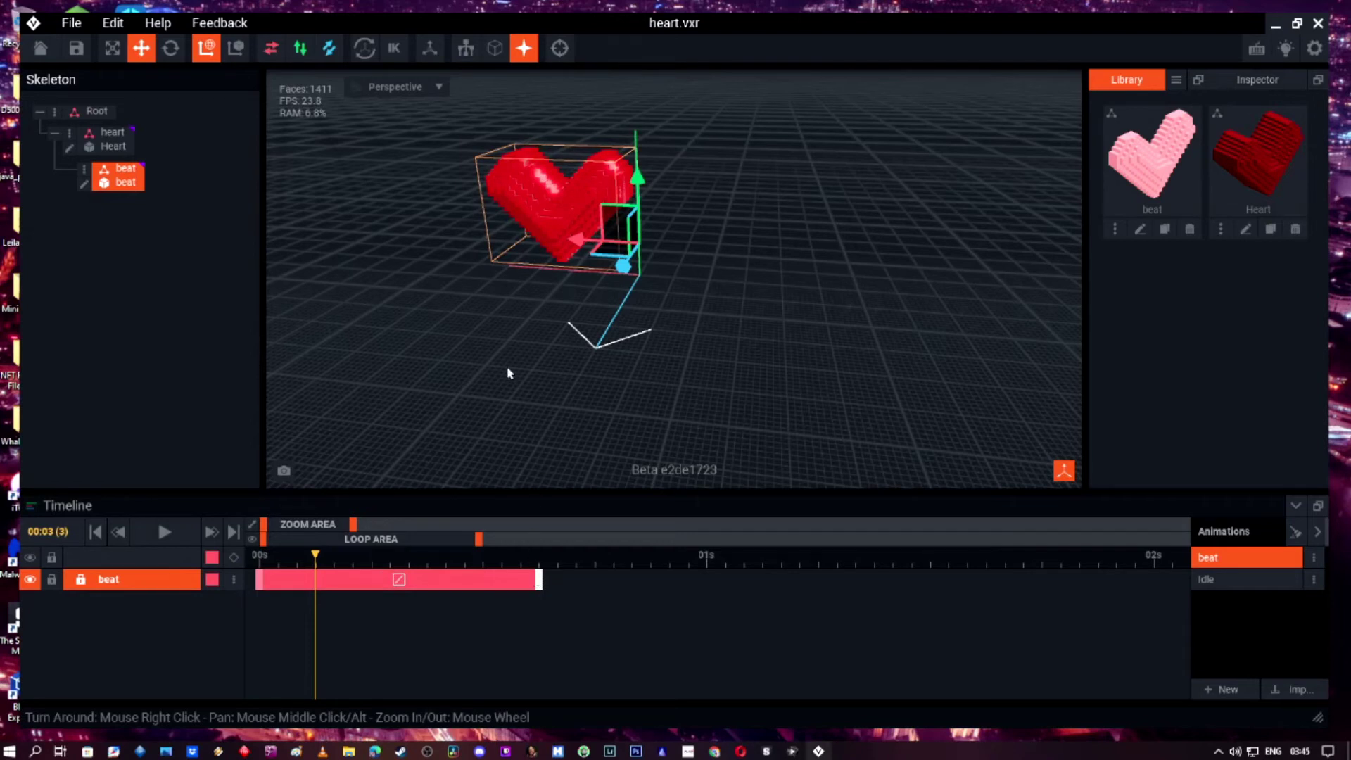
key("space")
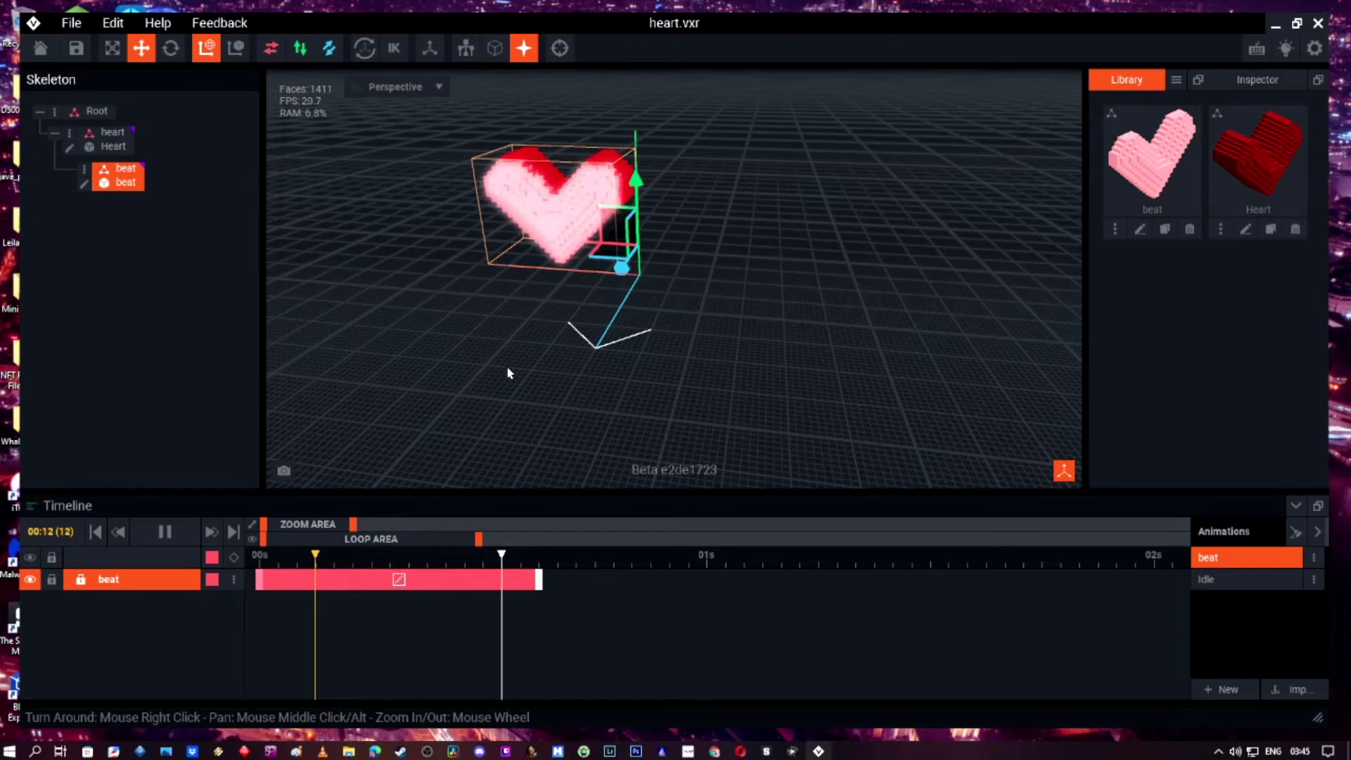
key("space")
Step the playhead through frames 9, 10 and 11.
left_click(428, 555)
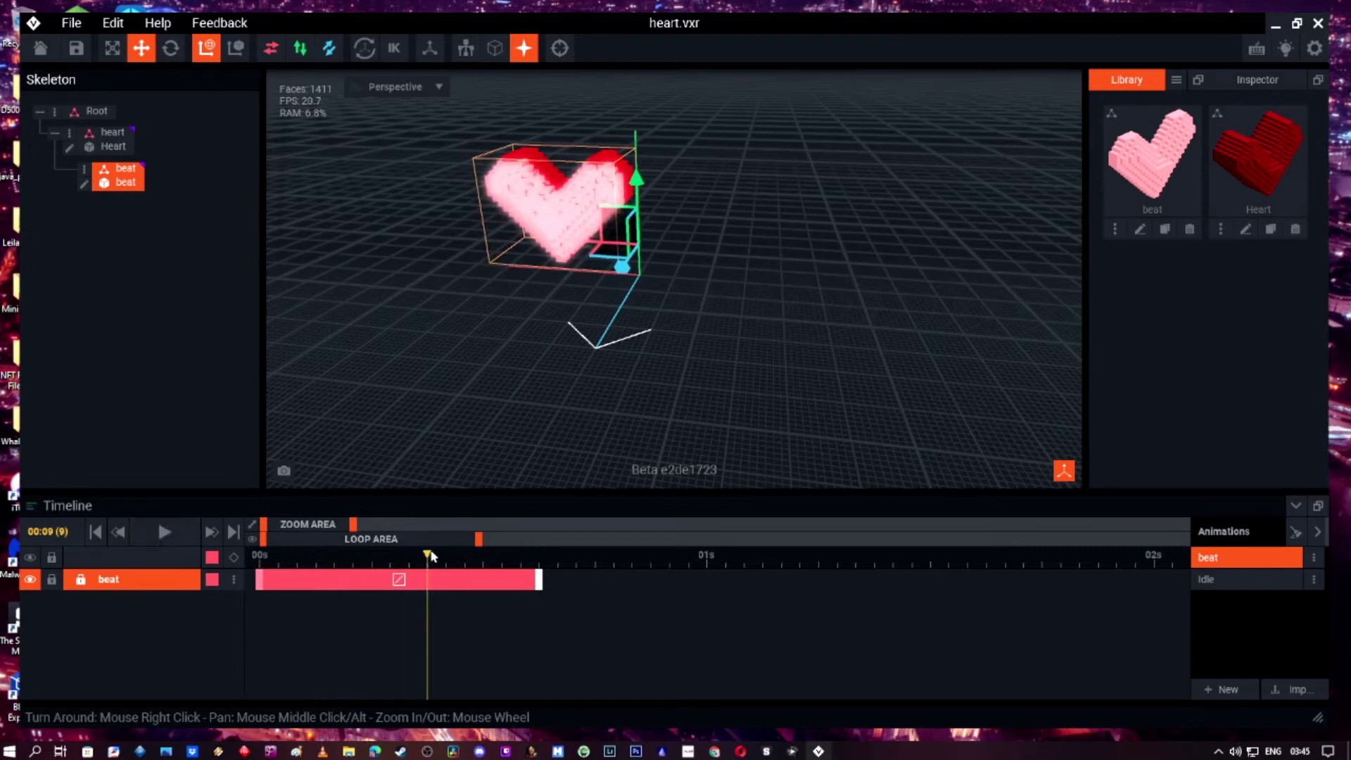
left_click(446, 556)
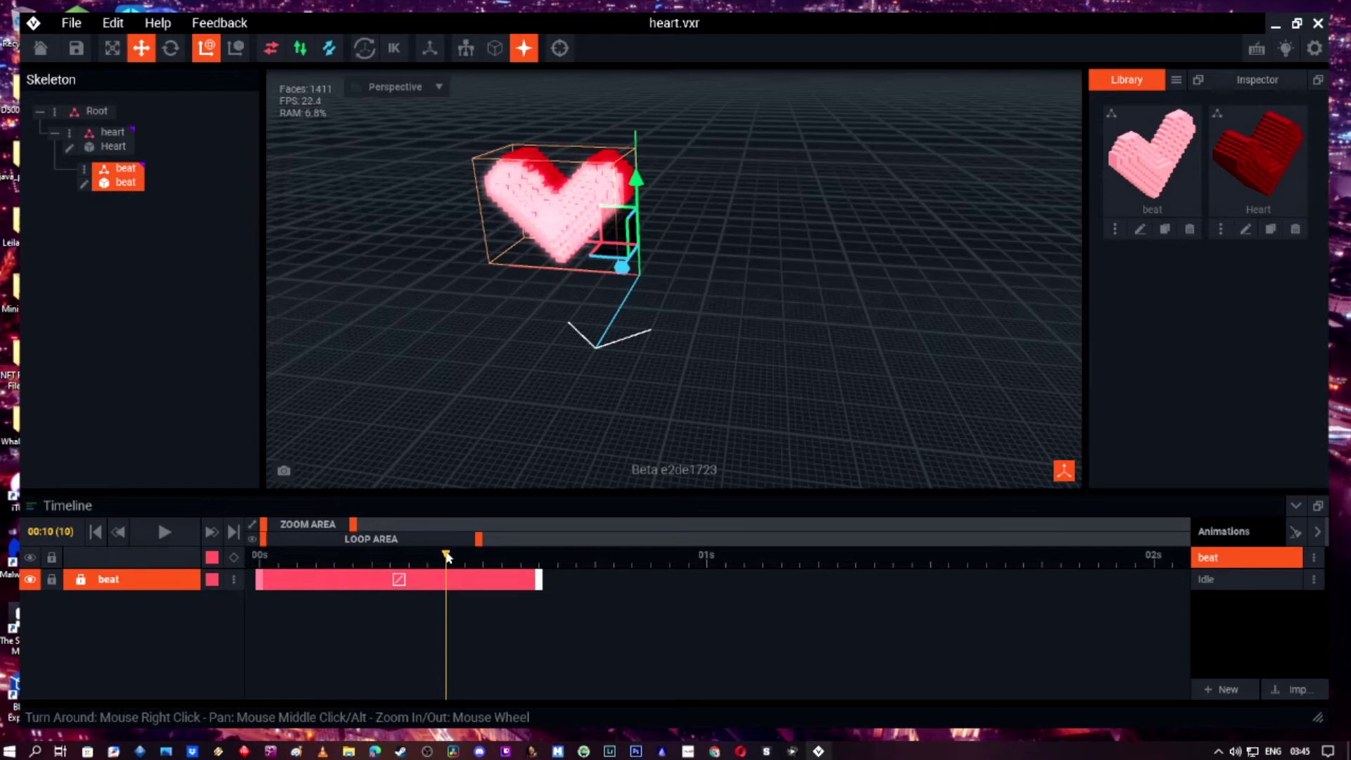
left_click(462, 556)
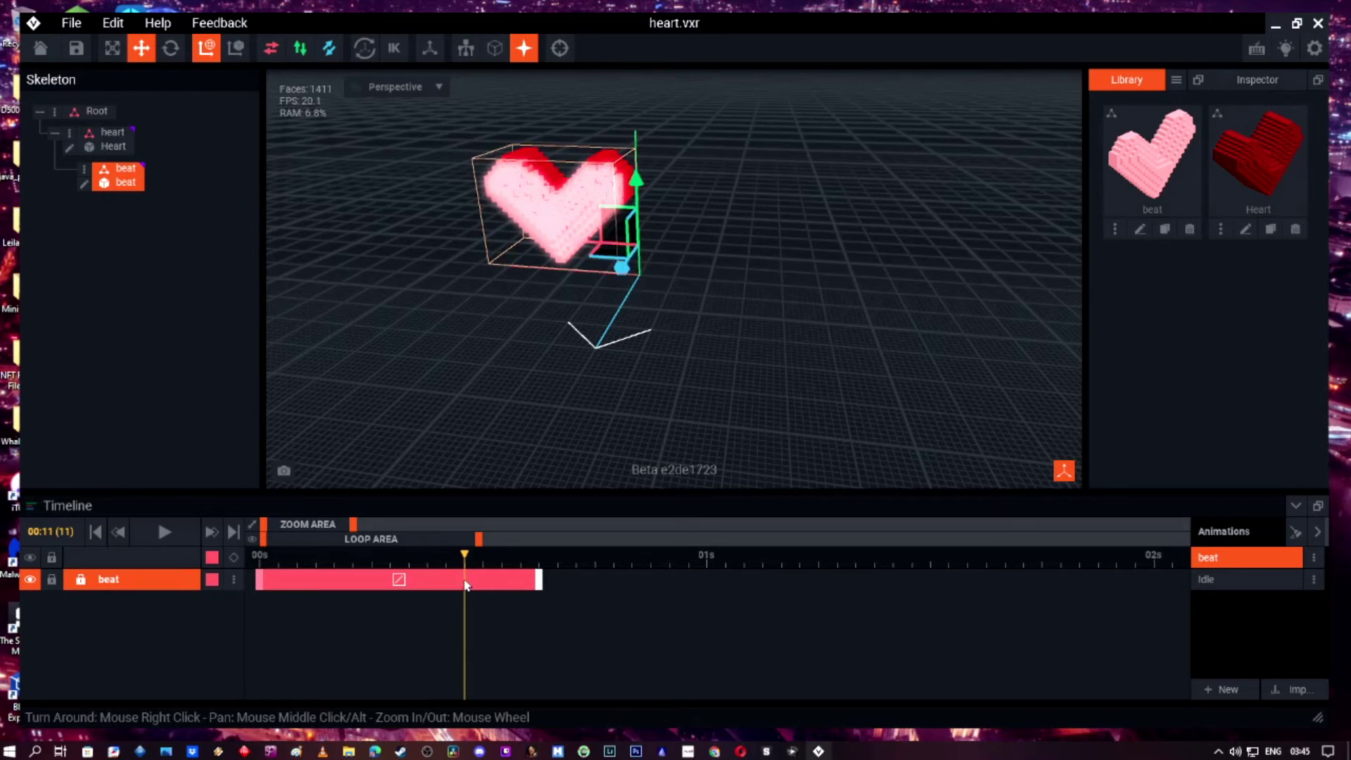
At frame 11, move the pink beat heart back to -1.4, preview, and pick the new keyframe.
left_click(624, 272)
left_click_drag(625, 275, 608, 297)
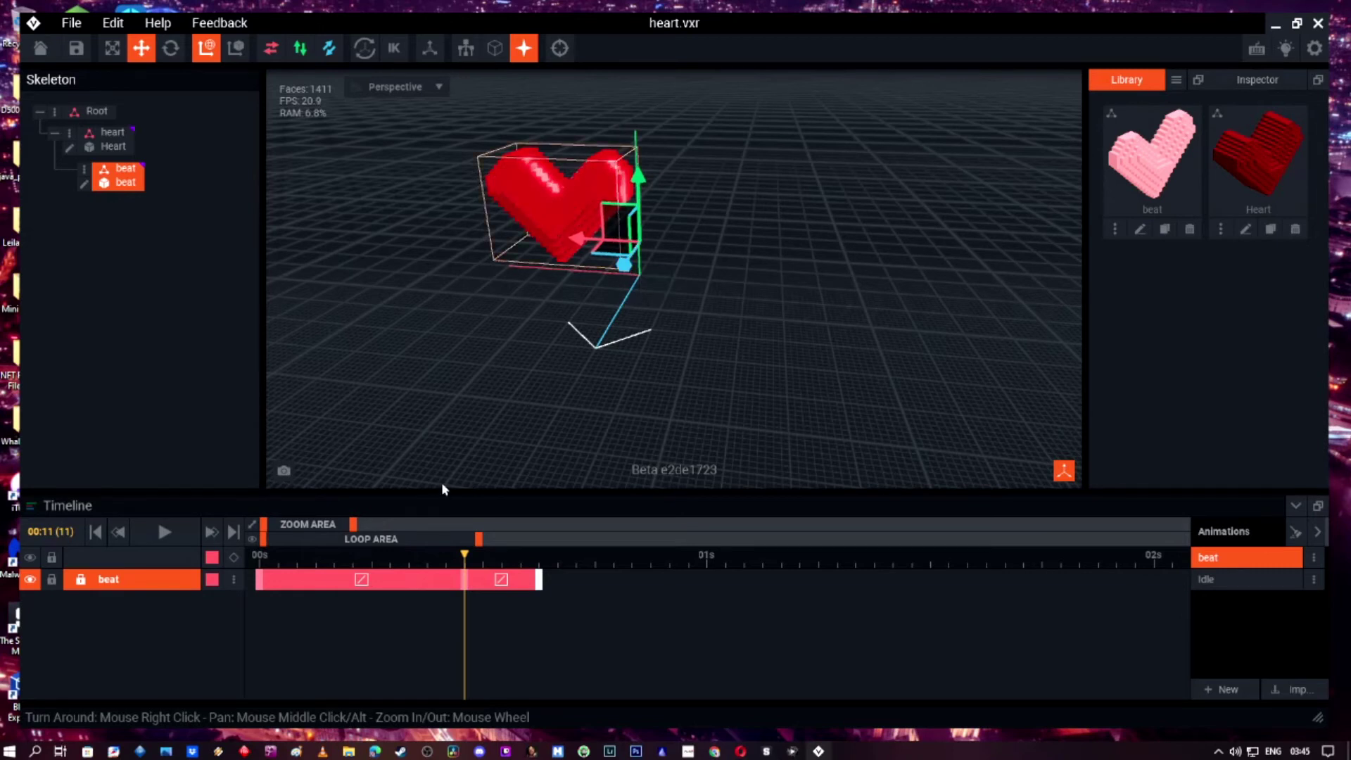
key("space")
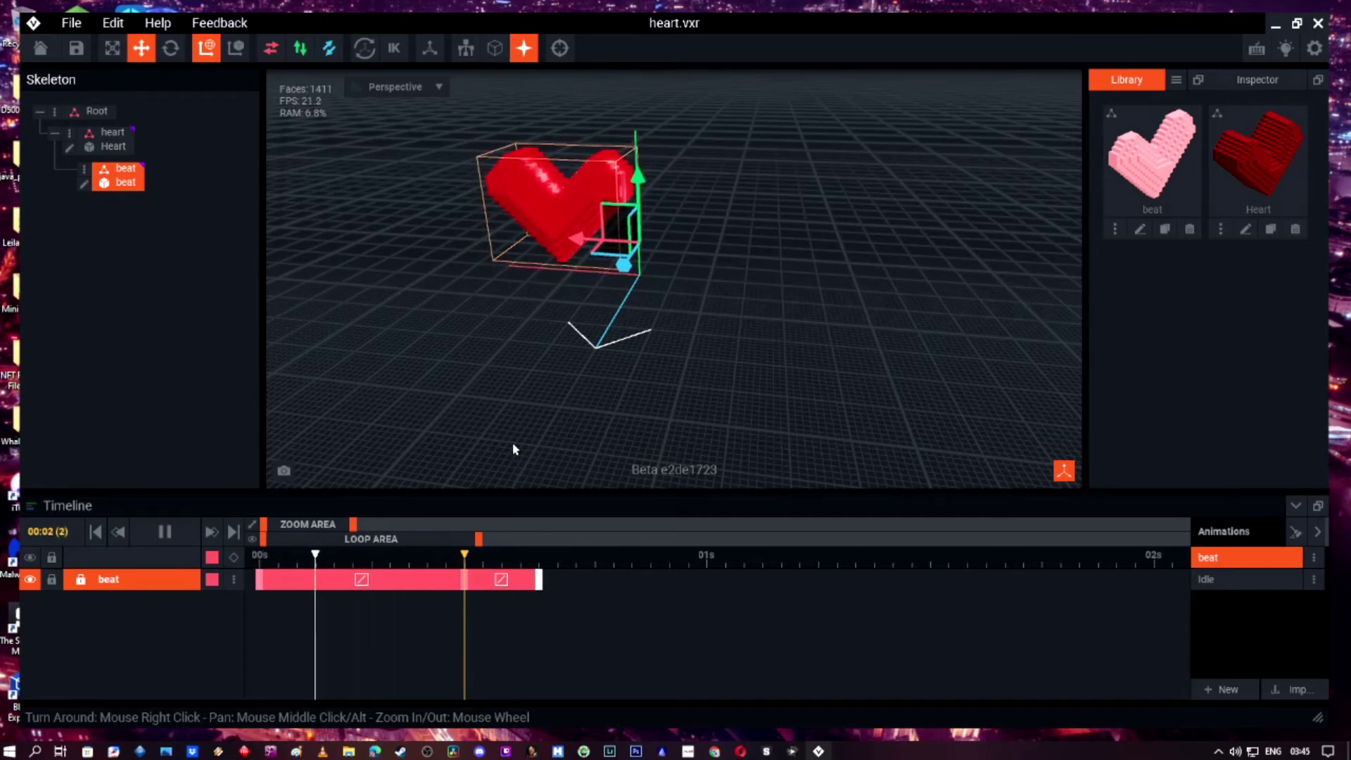
key("space")
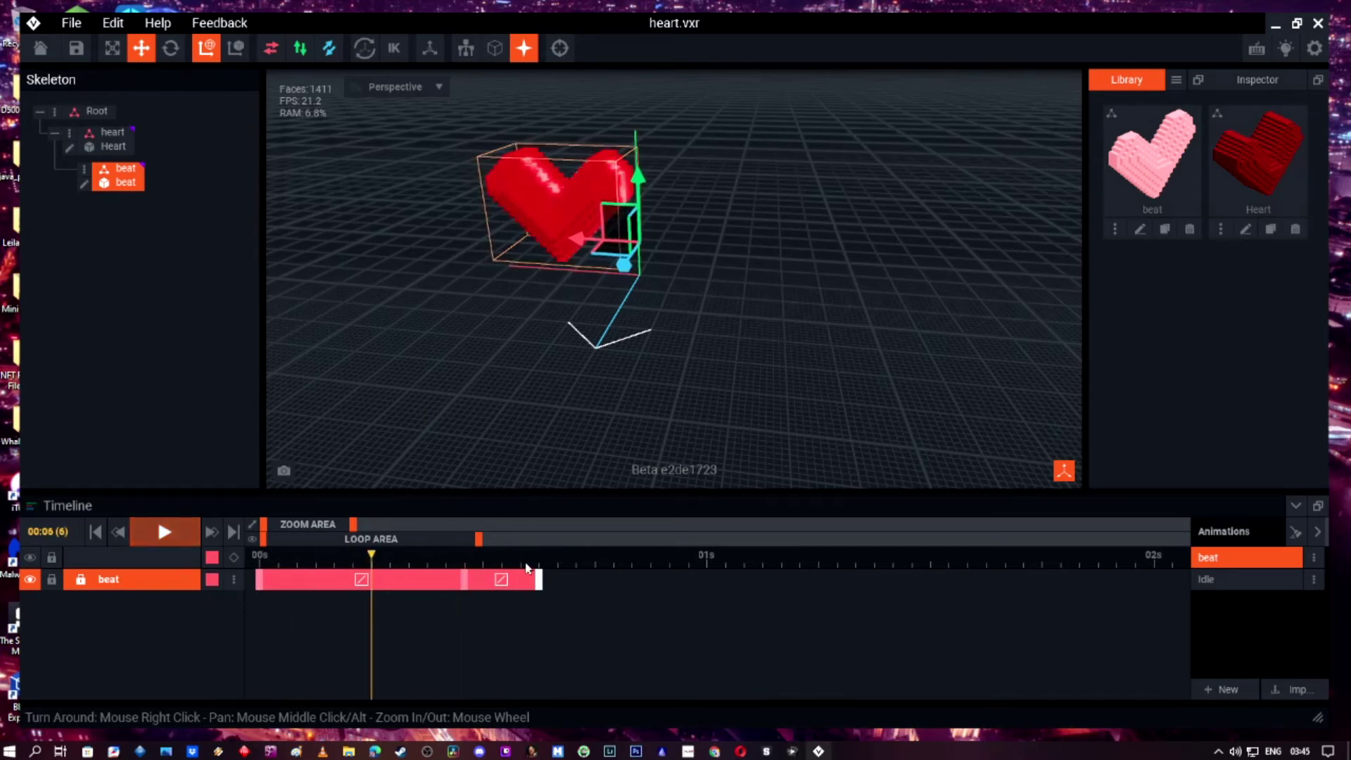
left_click(464, 583)
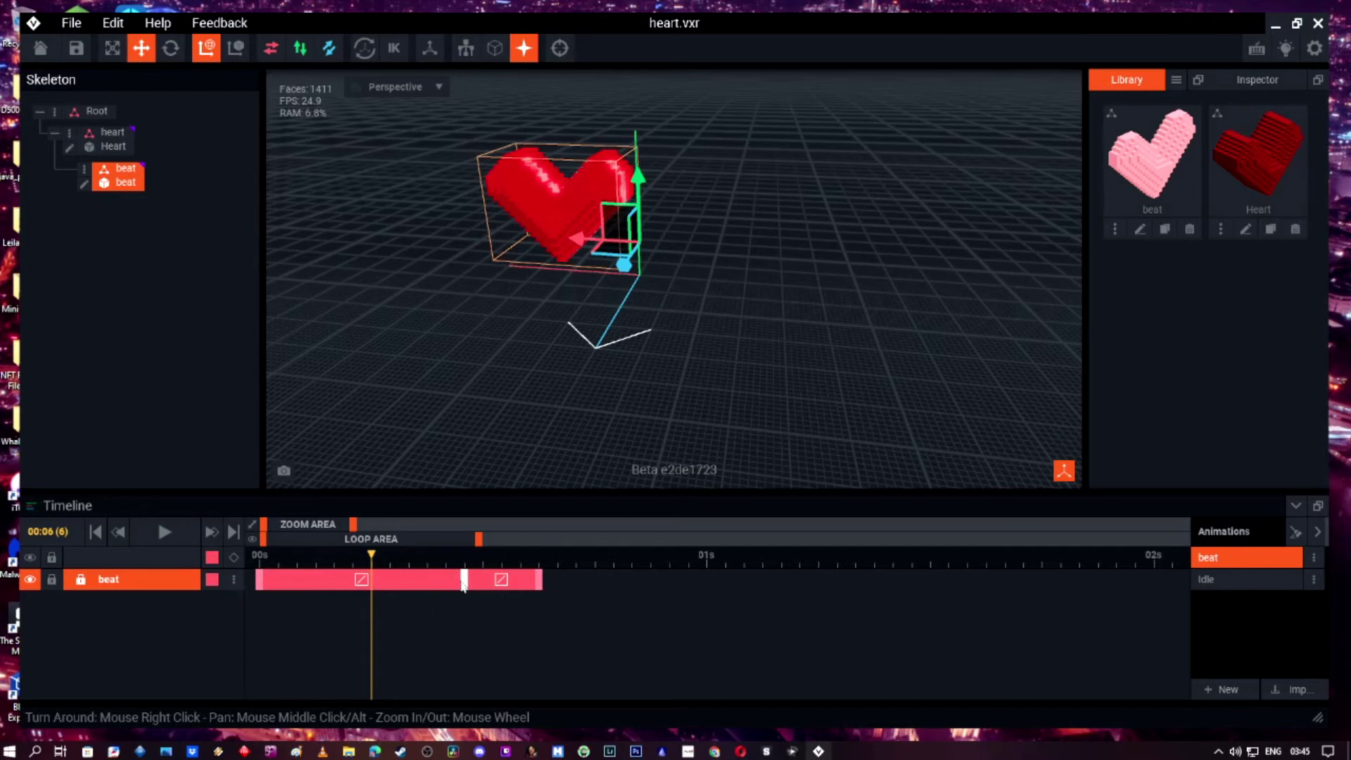
Move the frame-11 keyframe earlier and stretch the clip's end further, previewing playback.
left_click_drag(465, 585, 391, 590)
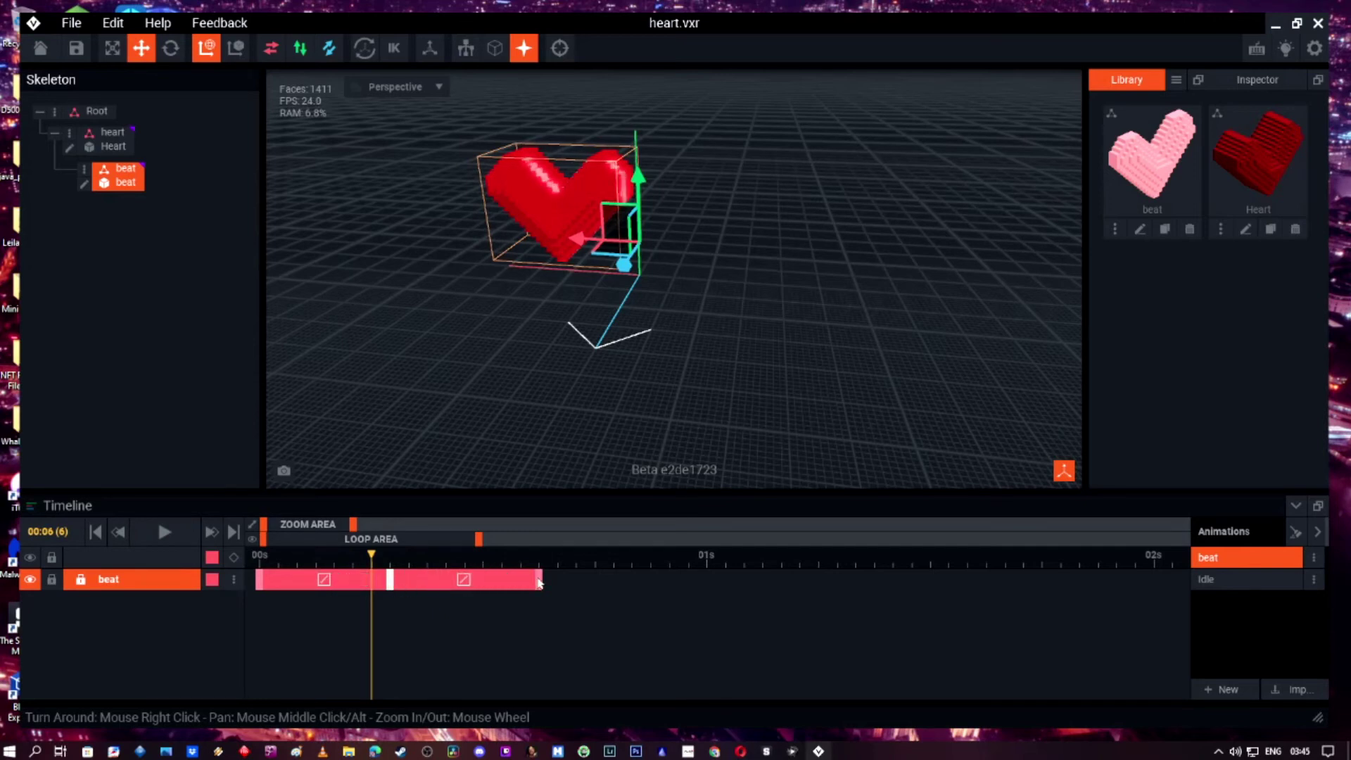
left_click(539, 582)
left_click_drag(558, 585, 590, 585)
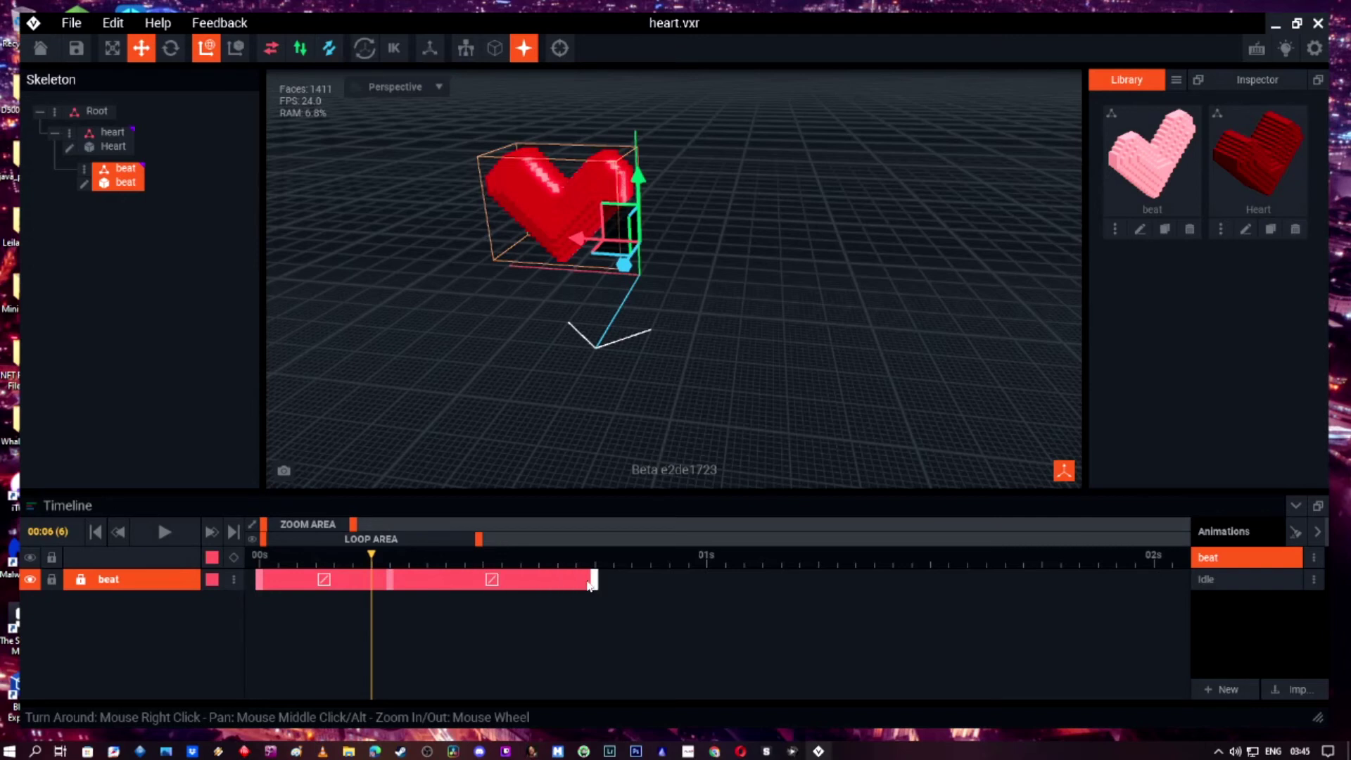
key("space")
Trim the beat clip to end around frame 11 and preview it with the bone deselected.
key("space")
left_click_drag(596, 580, 466, 583)
key("space")
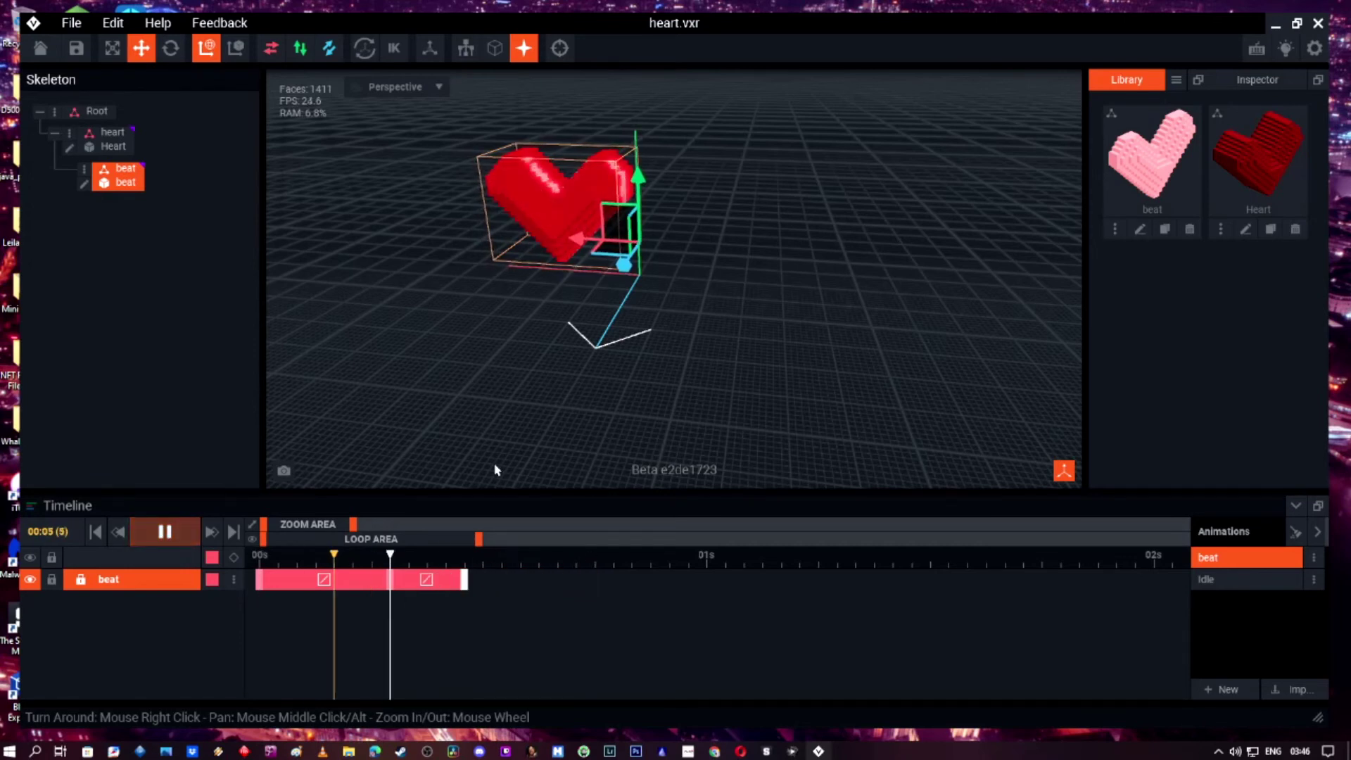
key("space")
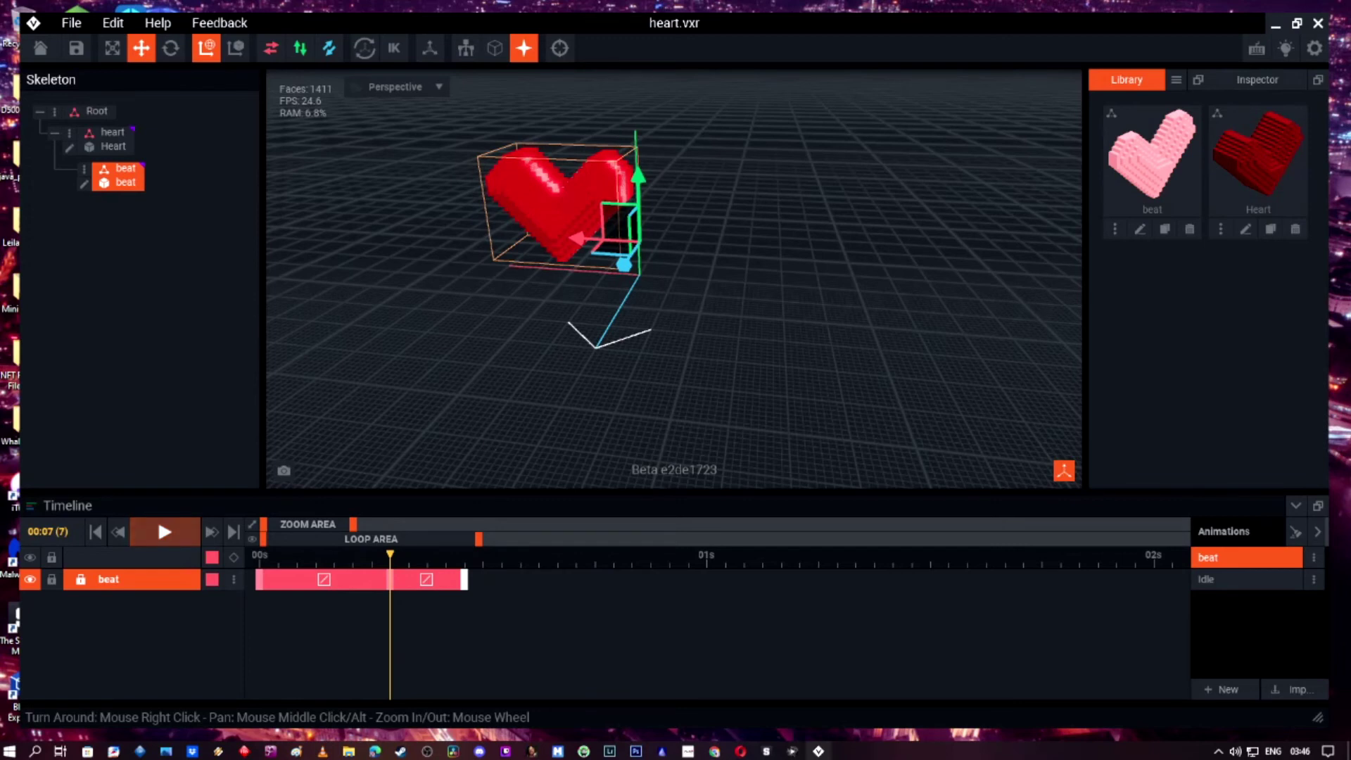
right_click_drag(495, 470, 493, 453)
left_click(492, 447)
Replay the animation, then start Export to Marketplace from the File menu's Export submenu.
key("space")
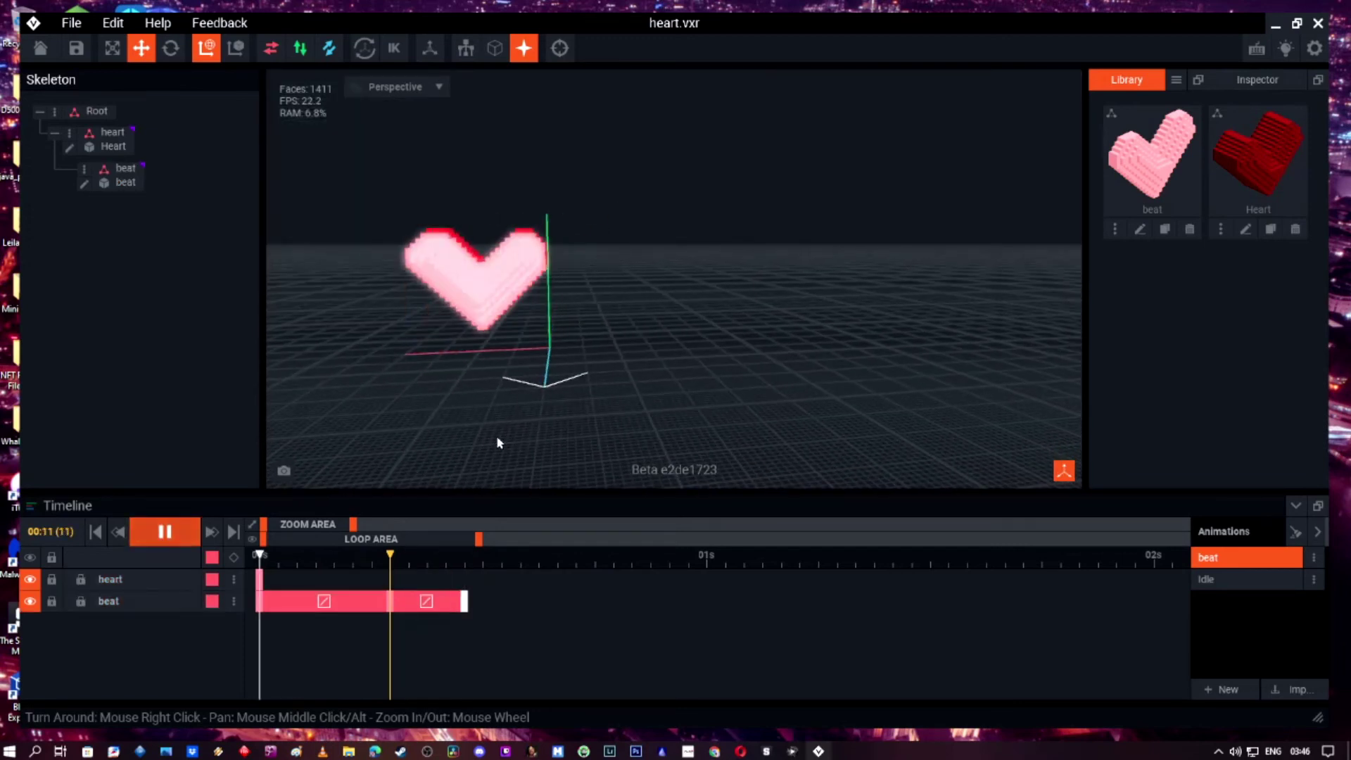
key("space")
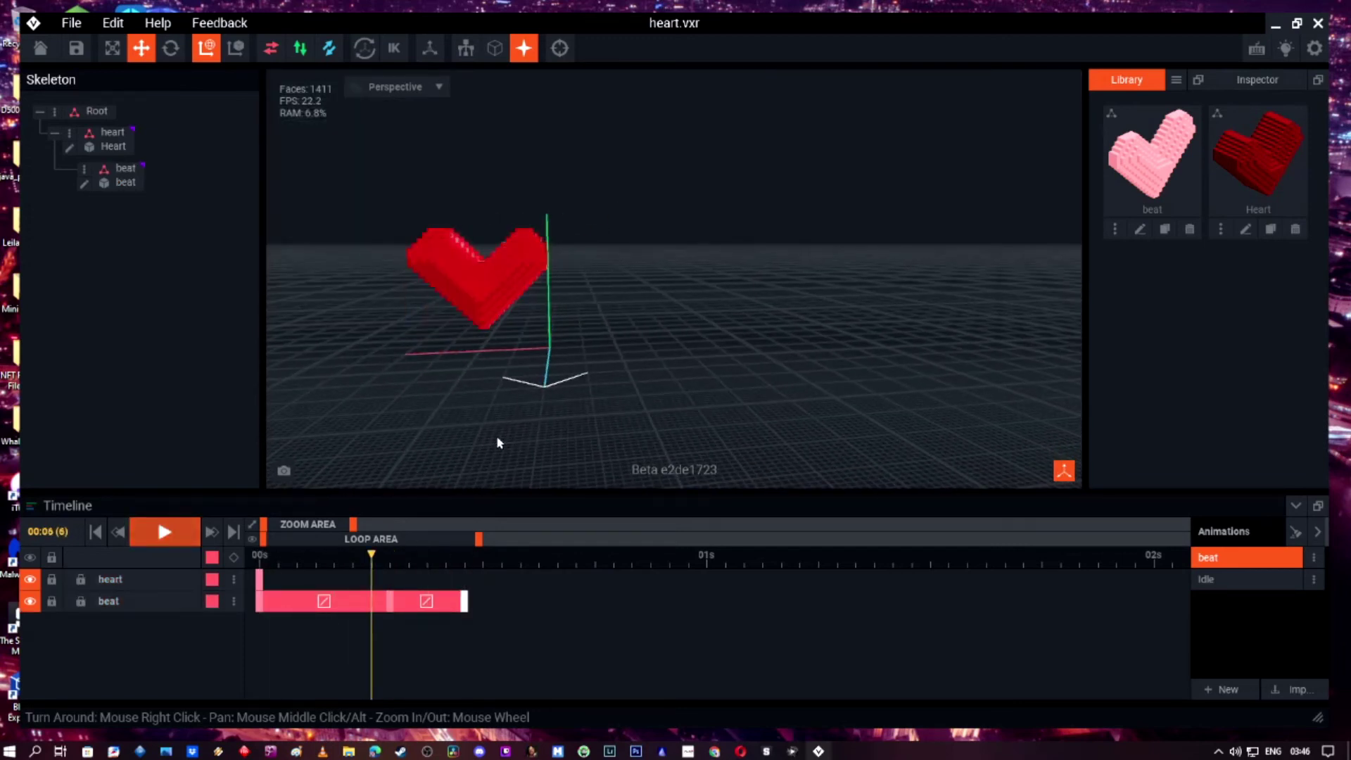
left_click(80, 26)
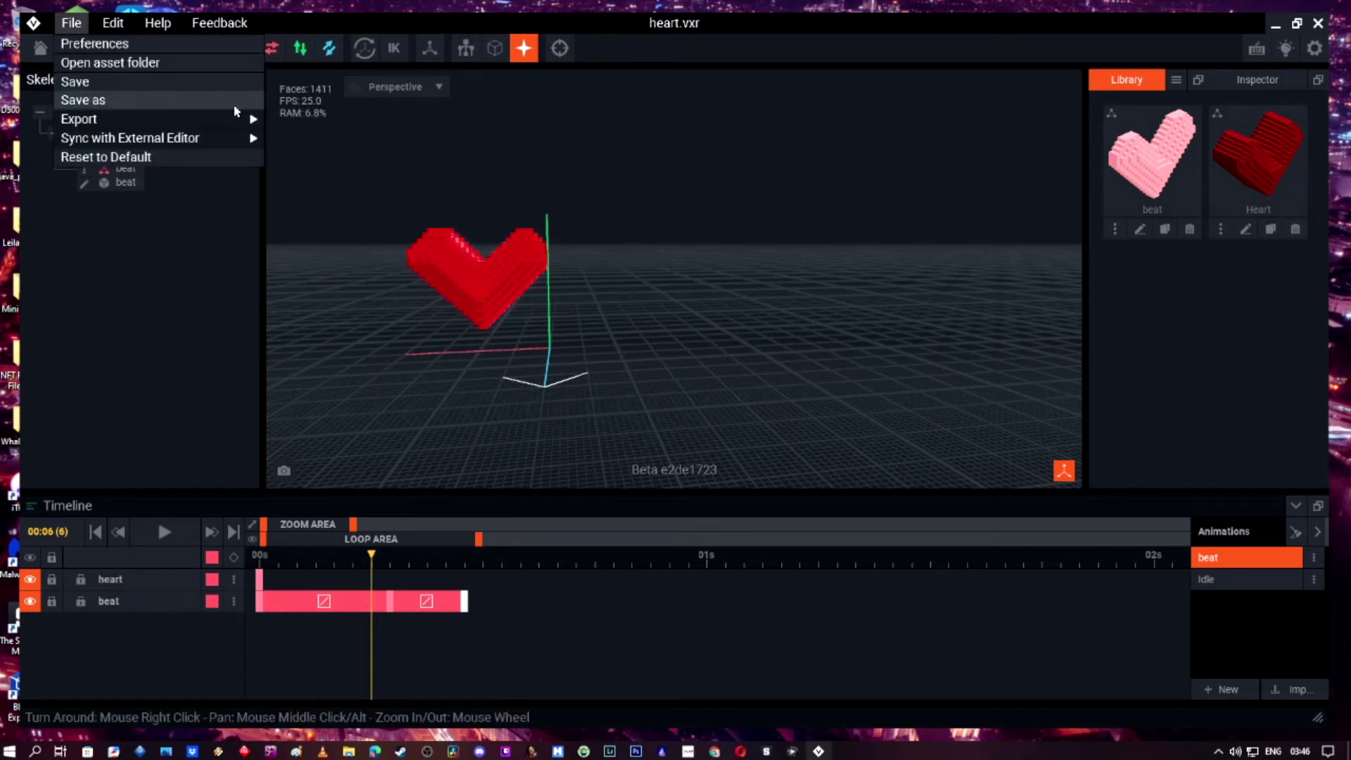
mouse_move(135, 118)
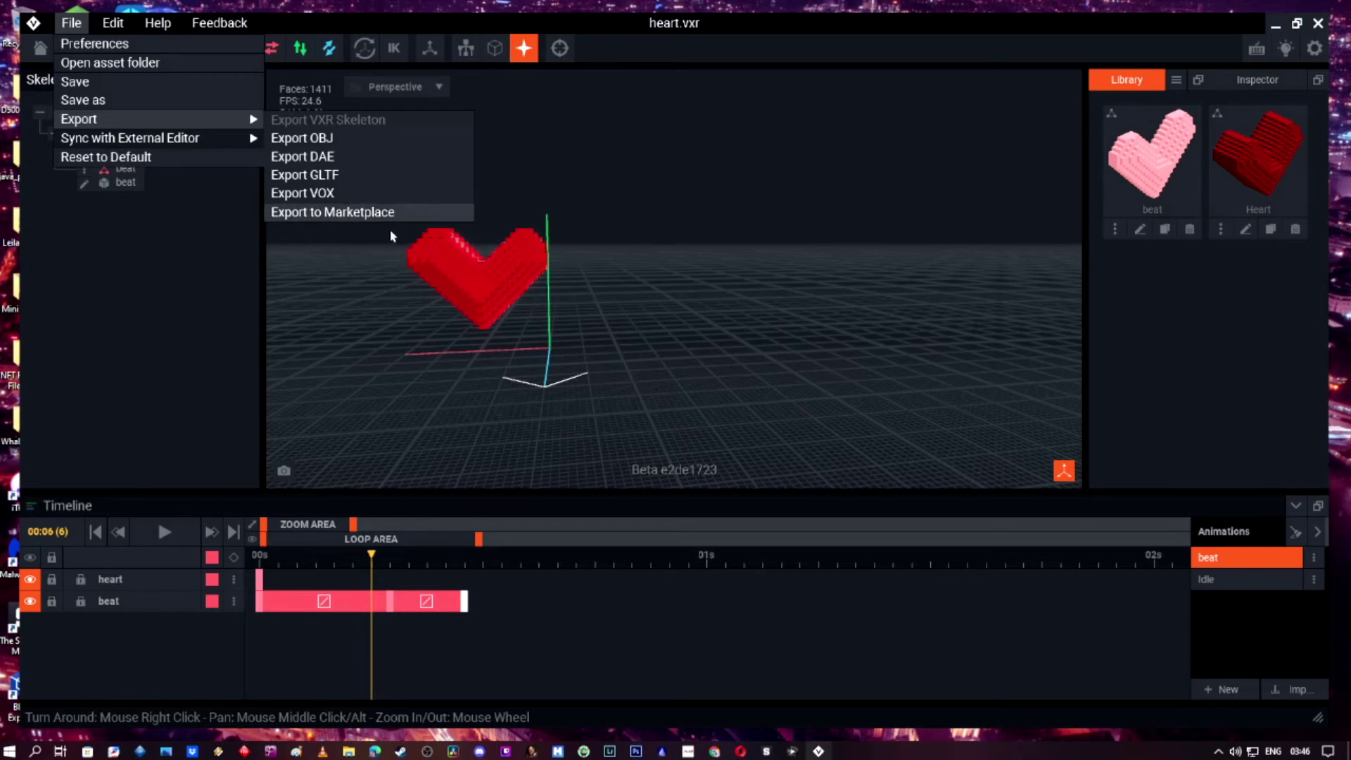
left_click(384, 212)
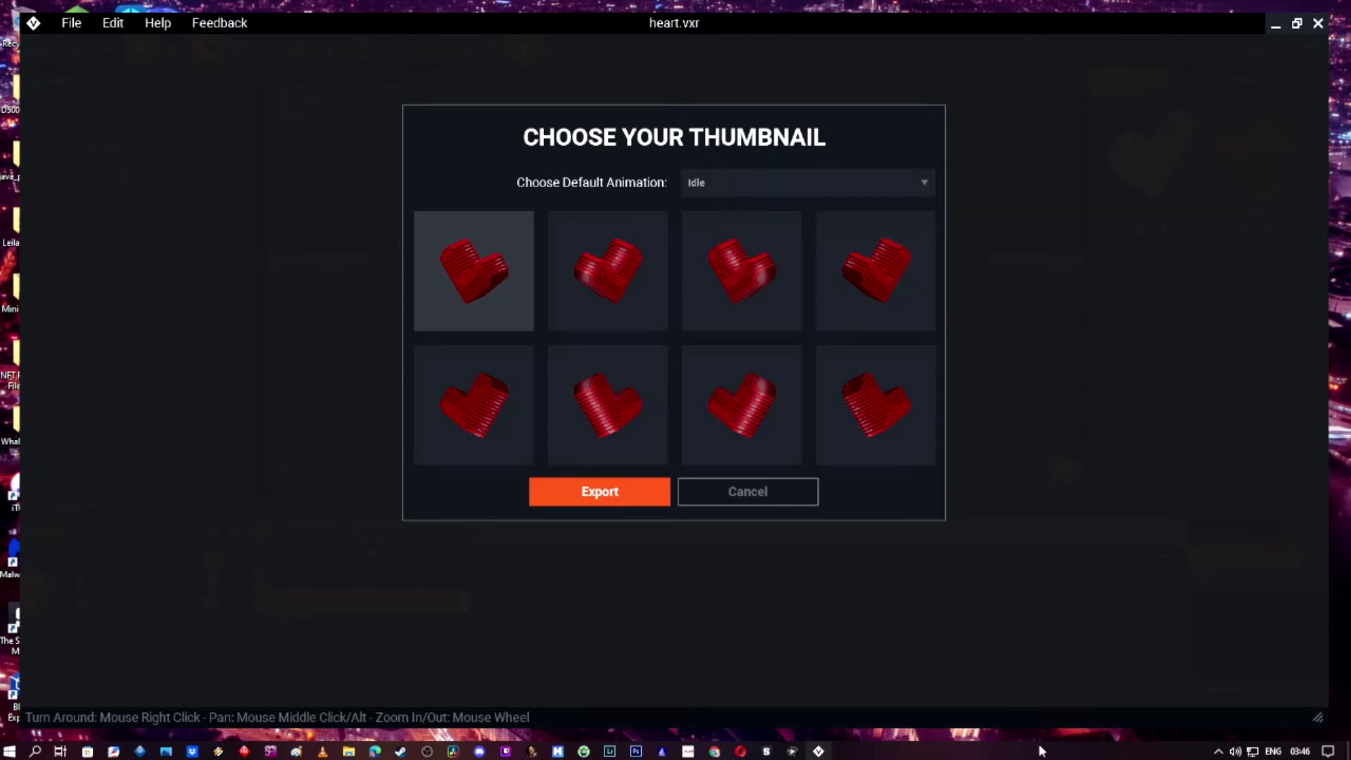
Set beat as the default animation and choose the second heart pose as thumbnail.
left_click(923, 183)
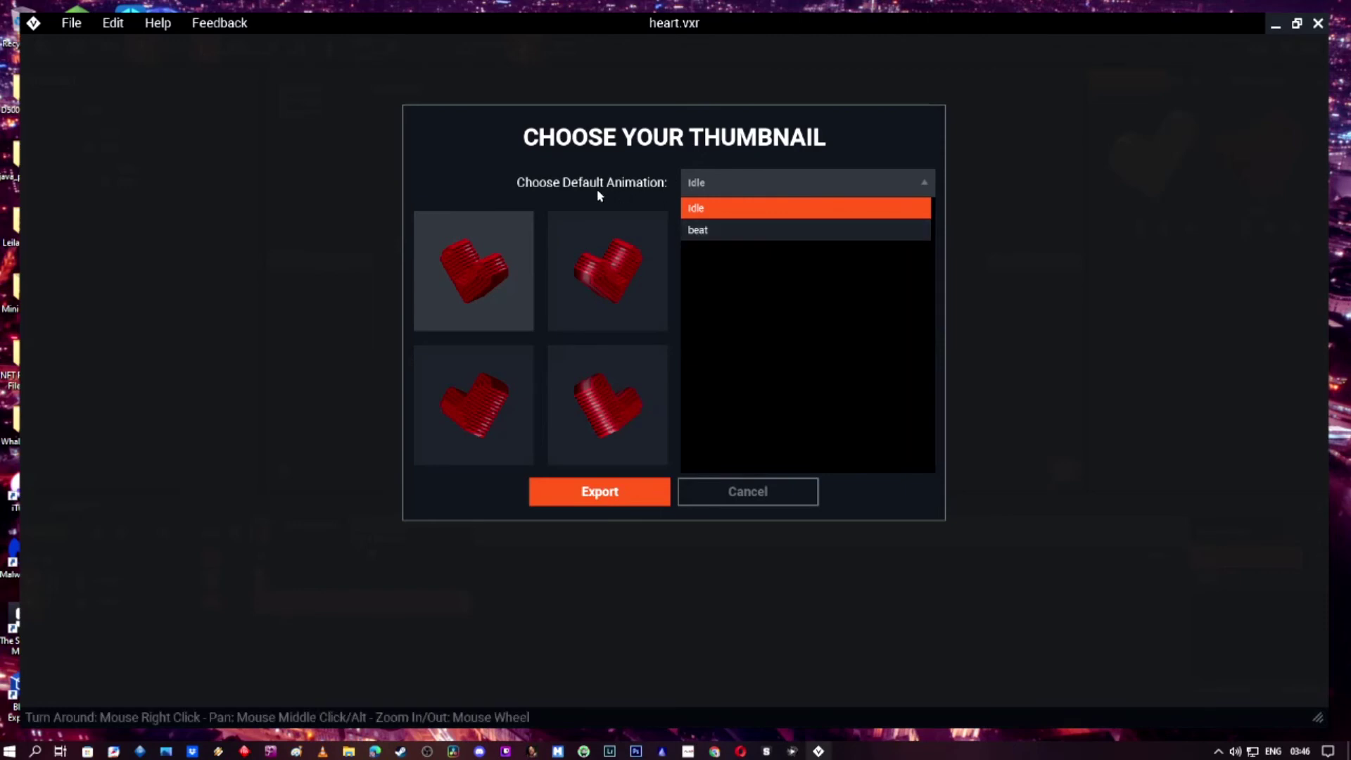
left_click(697, 231)
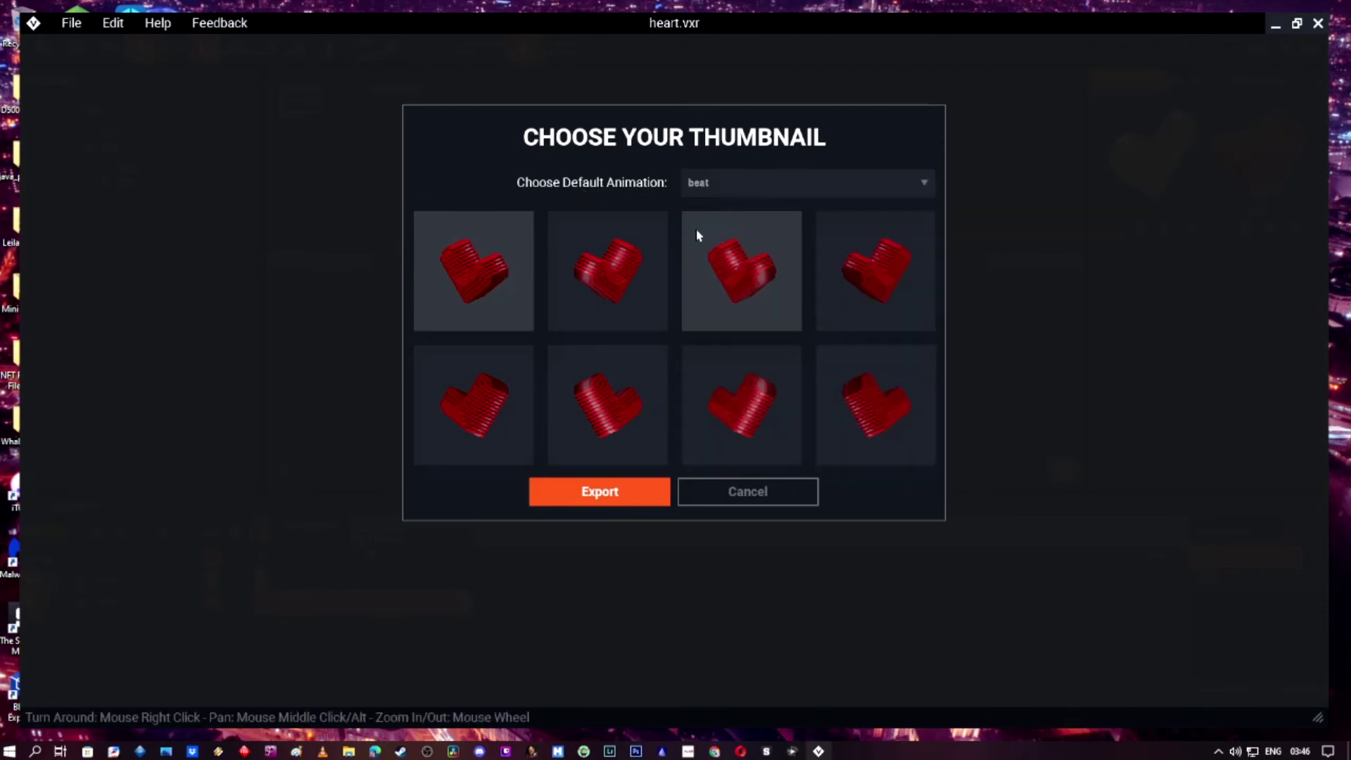
left_click(619, 285)
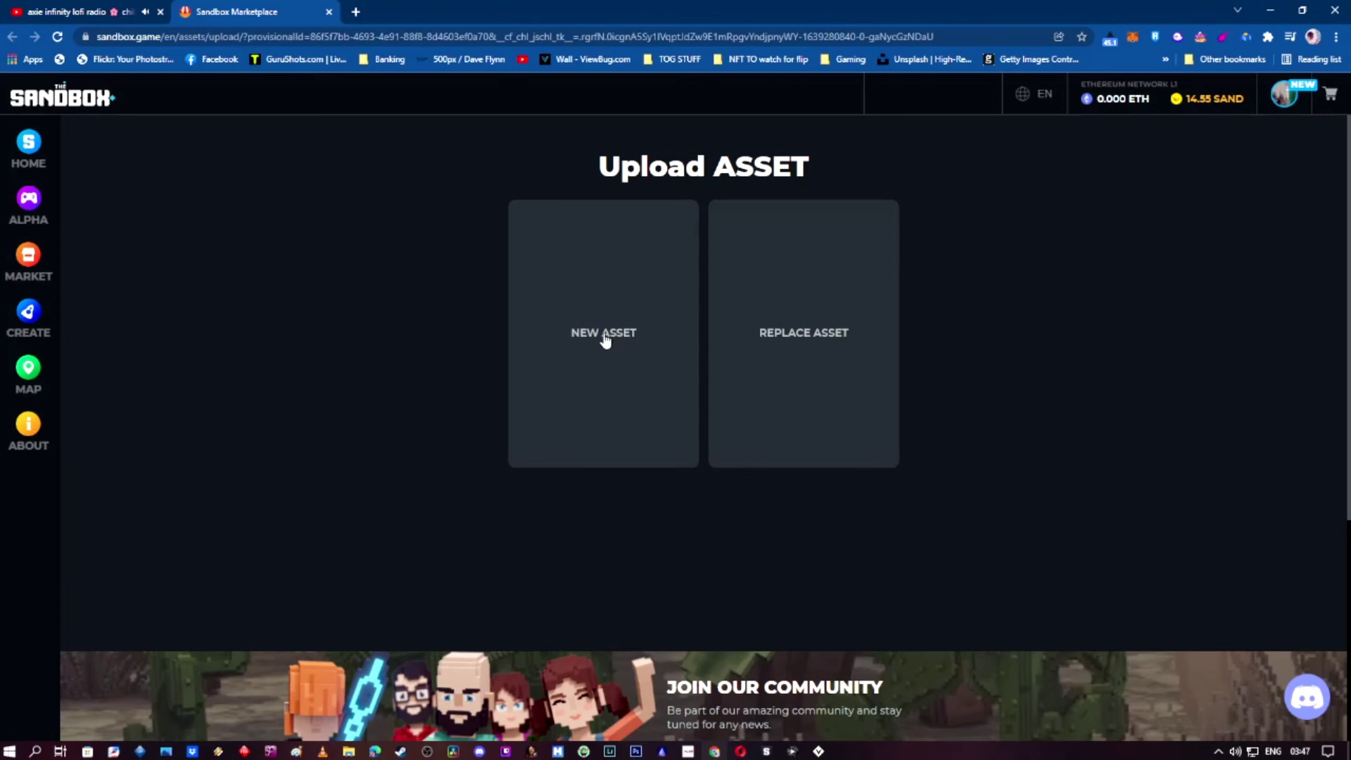
Create a new asset, rename it 'Red heart', and continue to the Categories step.
left_click(605, 337)
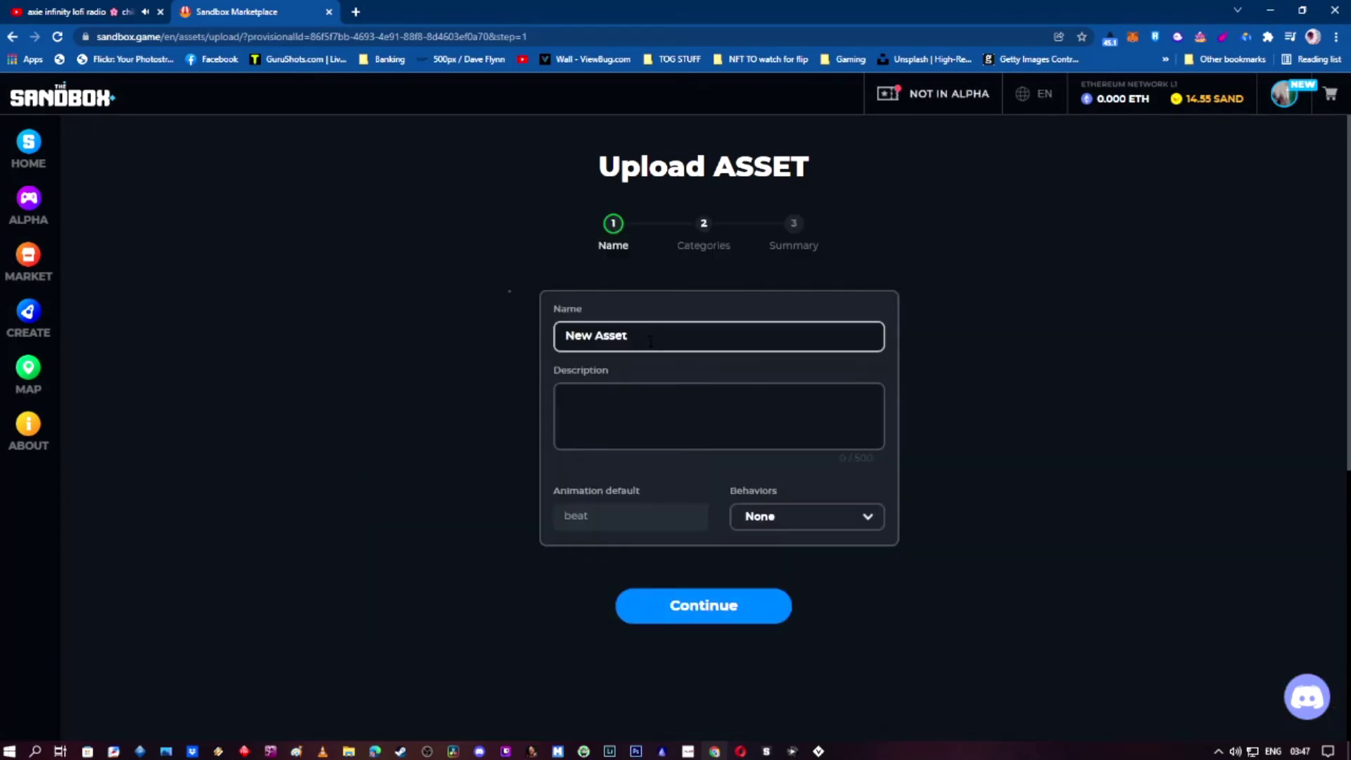
left_click_drag(650, 341, 577, 336)
type("R")
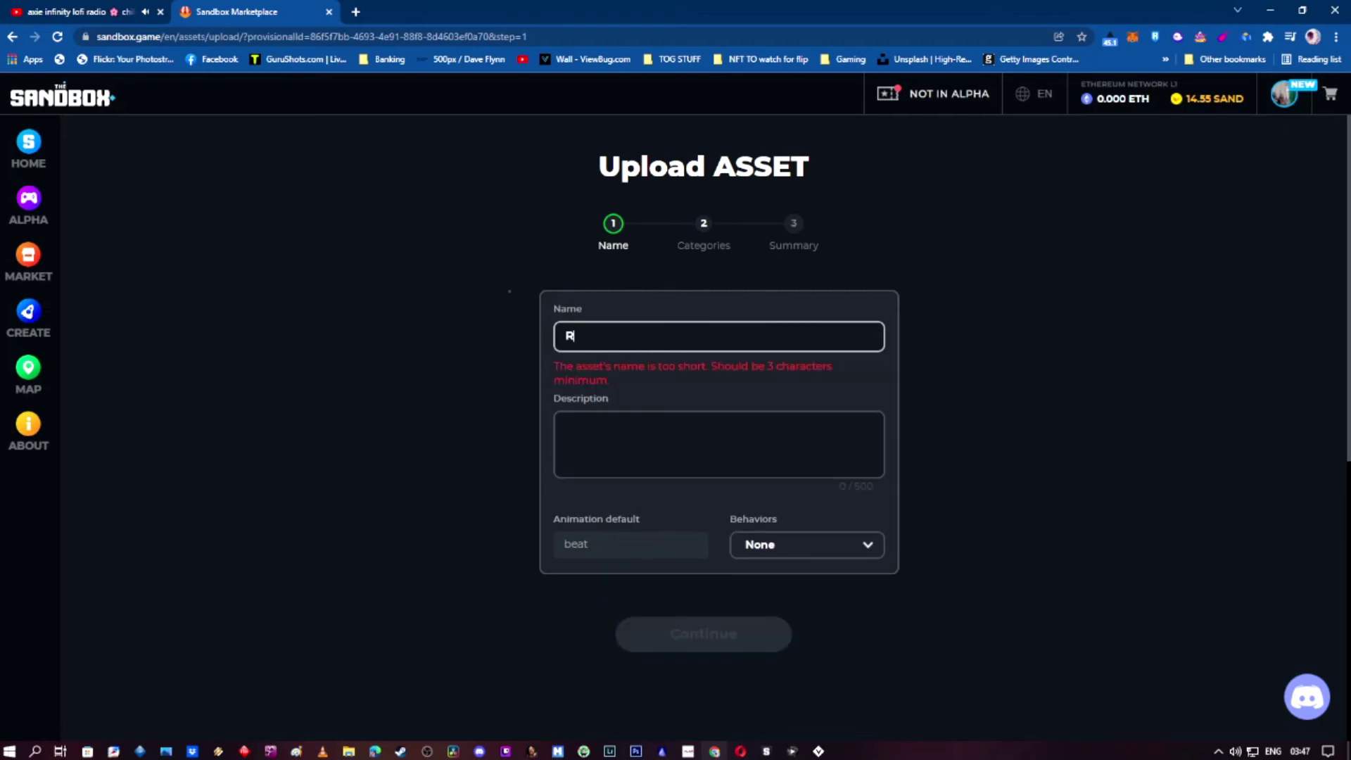
type("ed heart")
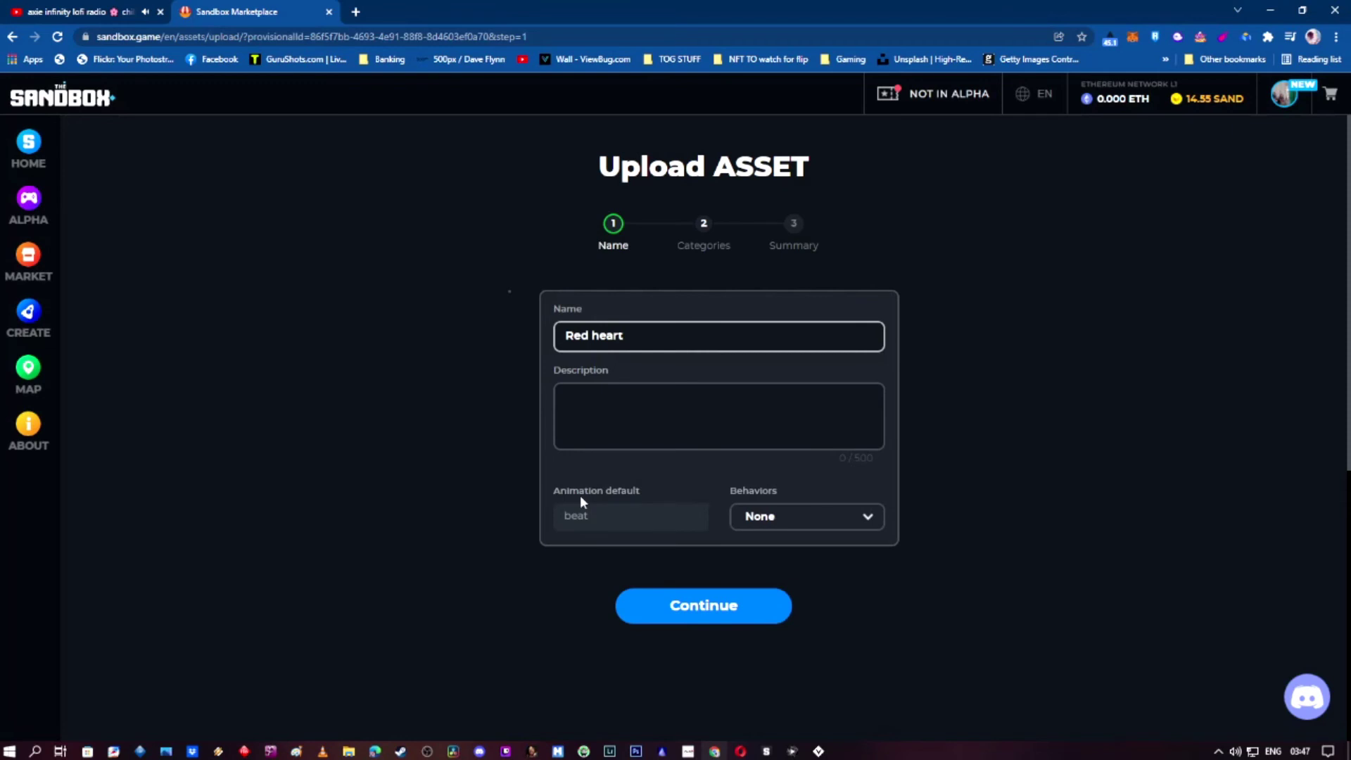
left_click(609, 513)
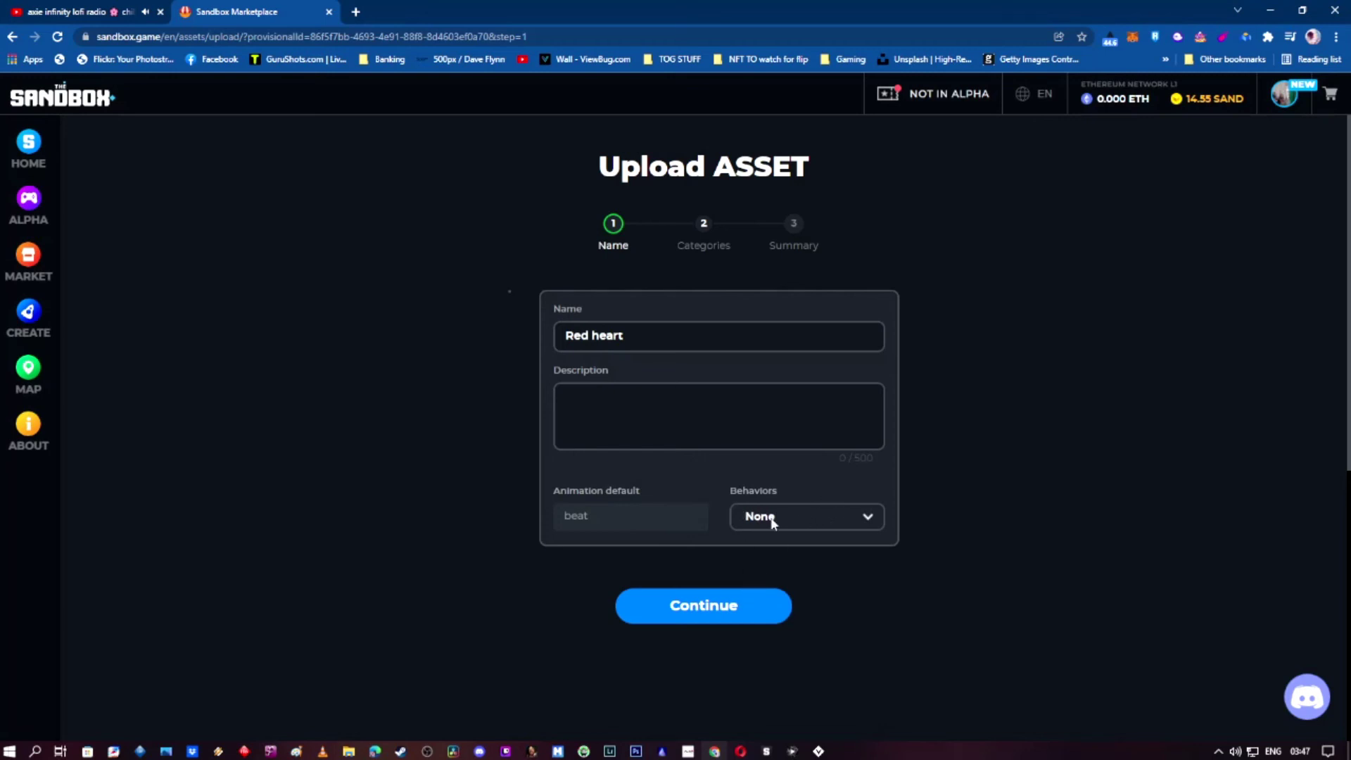
left_click(725, 604)
left_click(734, 416)
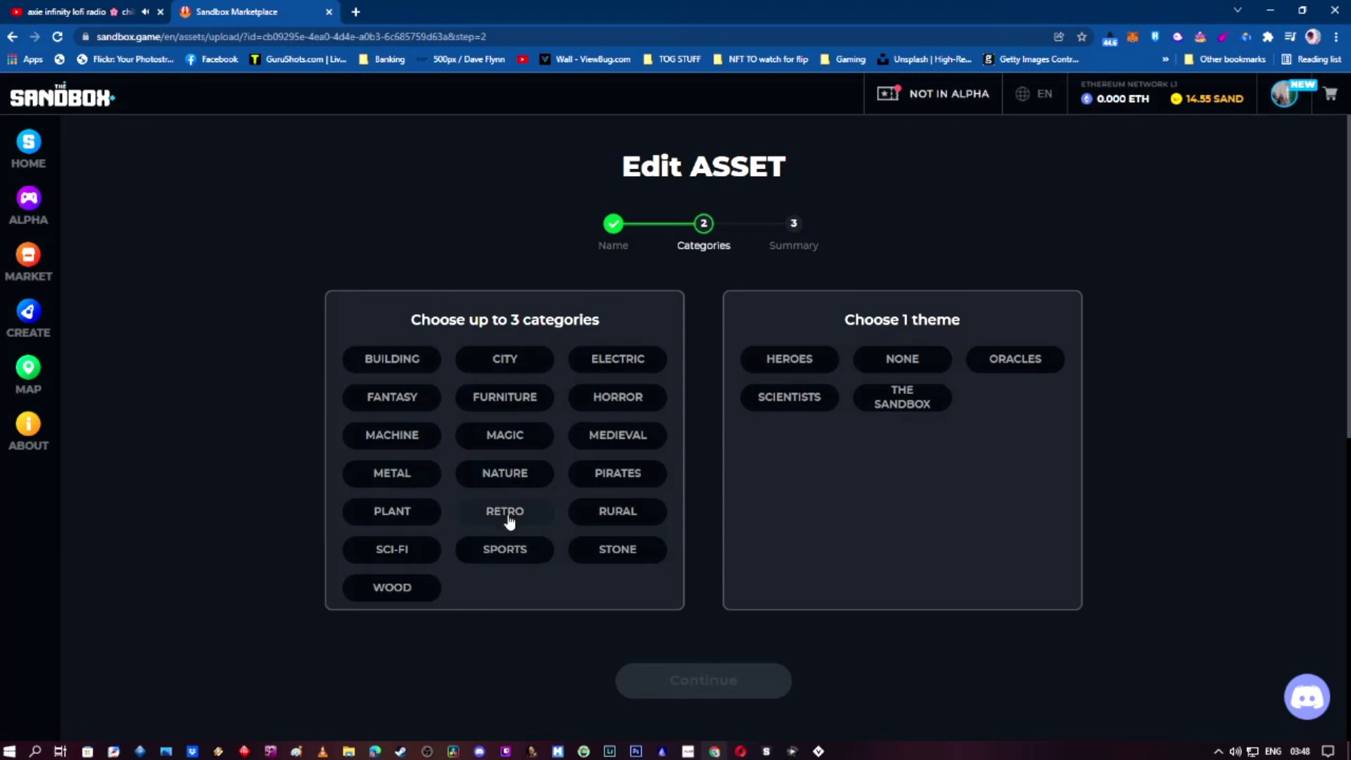
Tag Red heart as SCI-FI with THE SANDBOX theme, continue to Summary, then open Inventory.
left_click(395, 552)
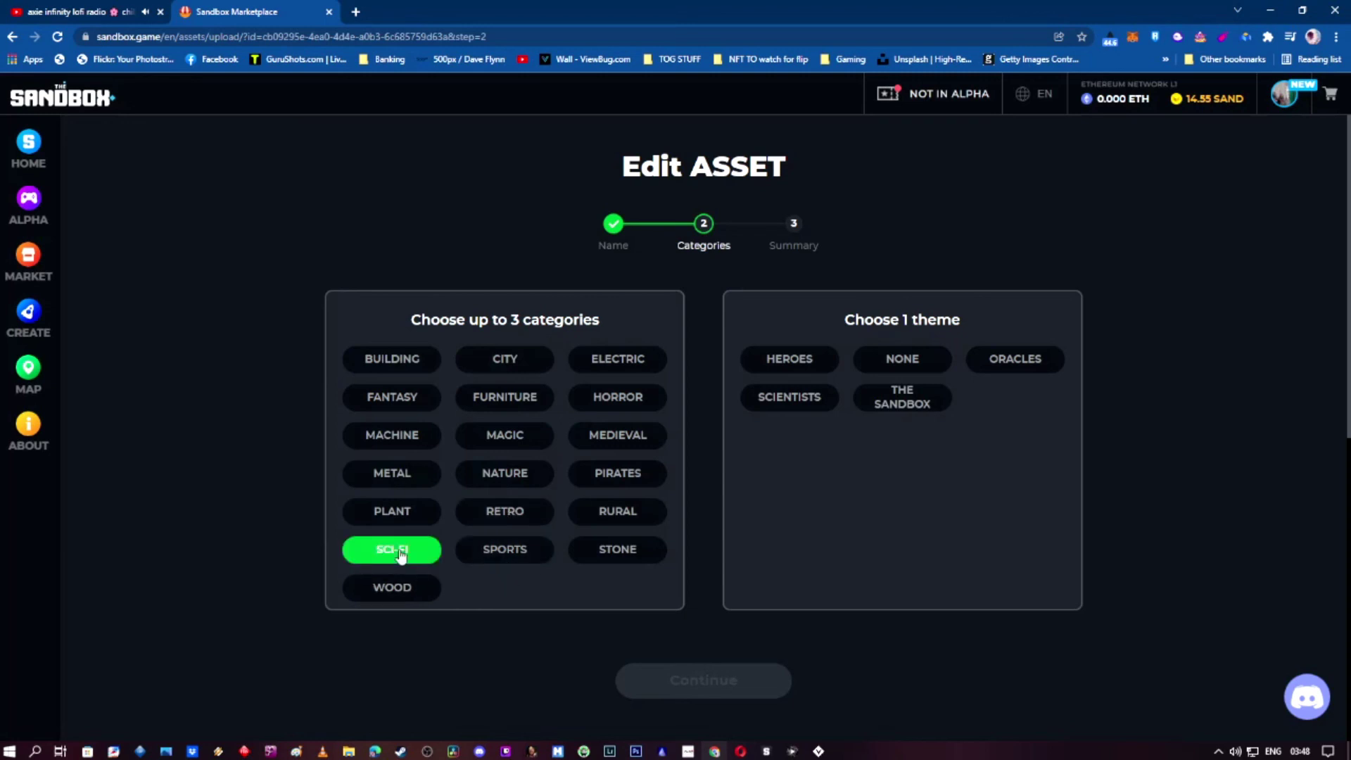
left_click(891, 409)
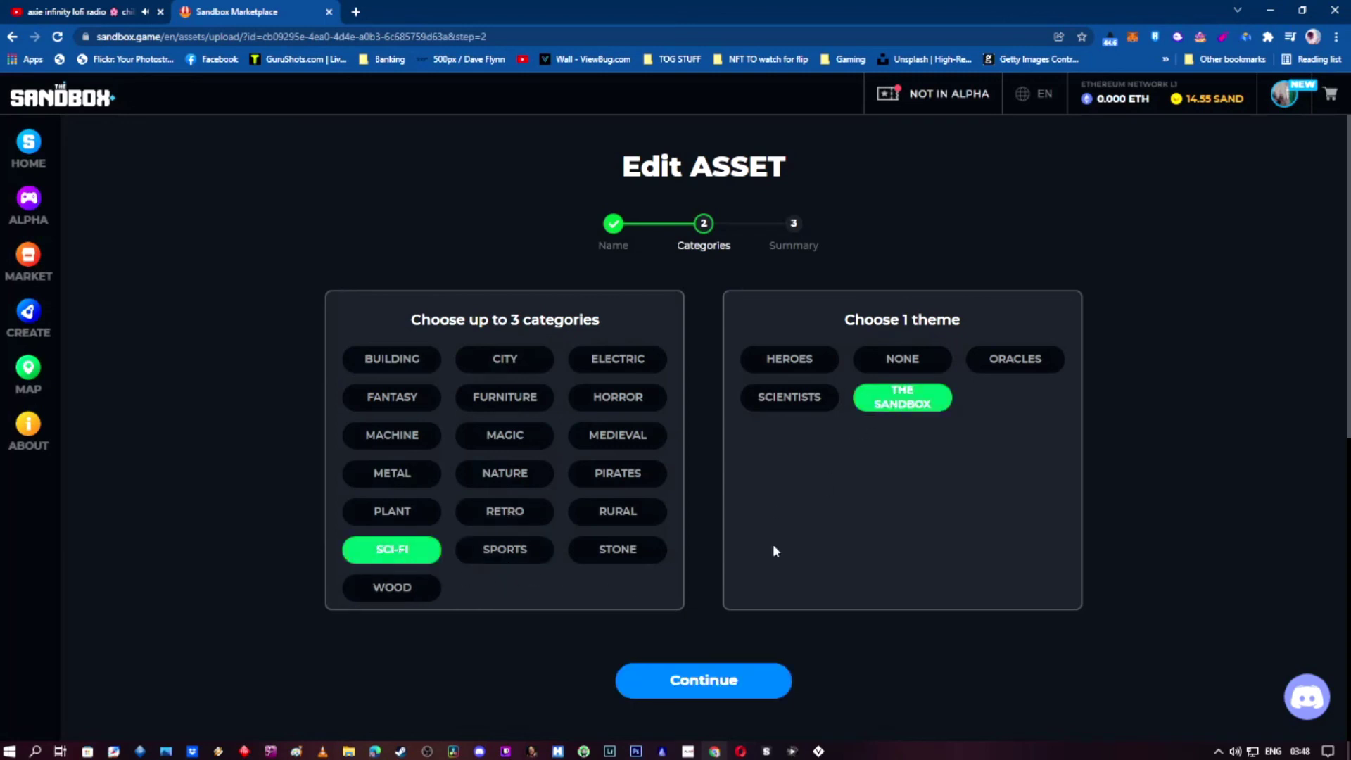
left_click(706, 688)
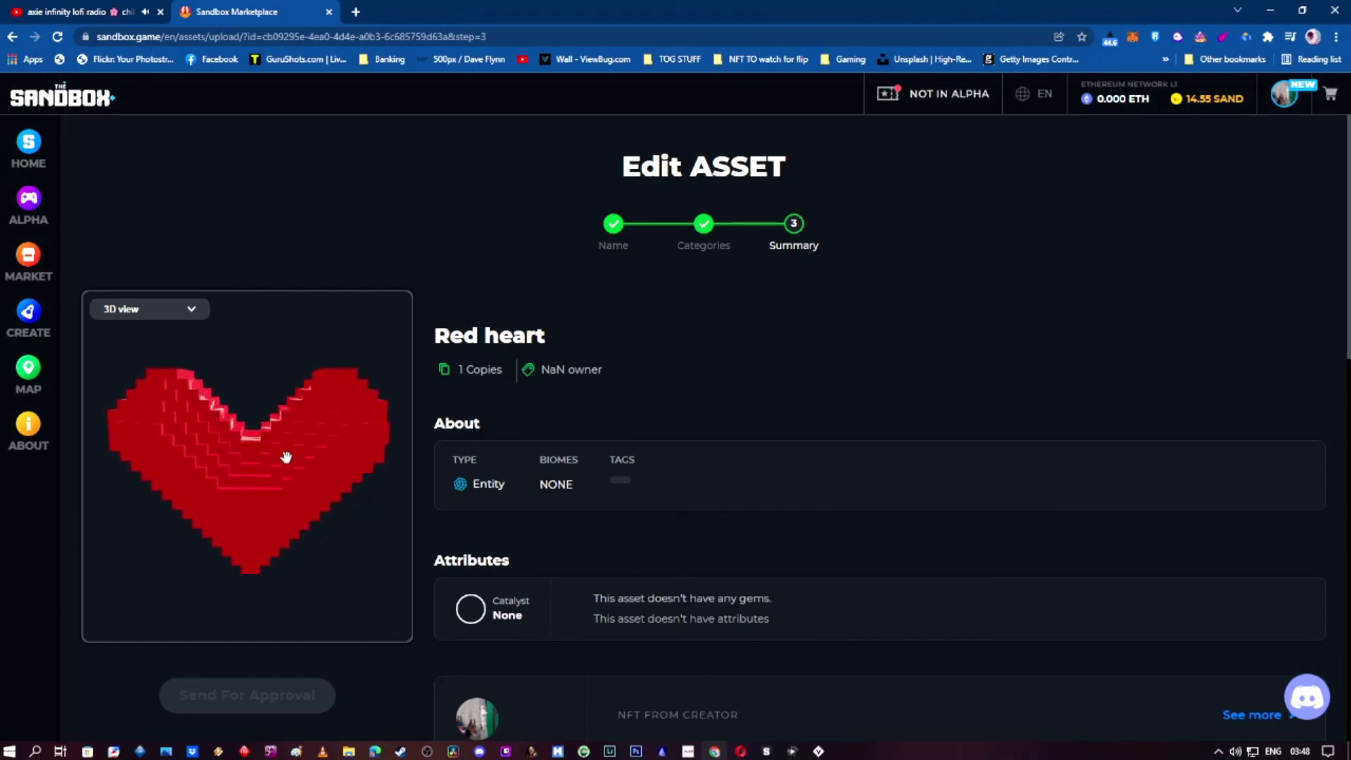
left_click(1285, 97)
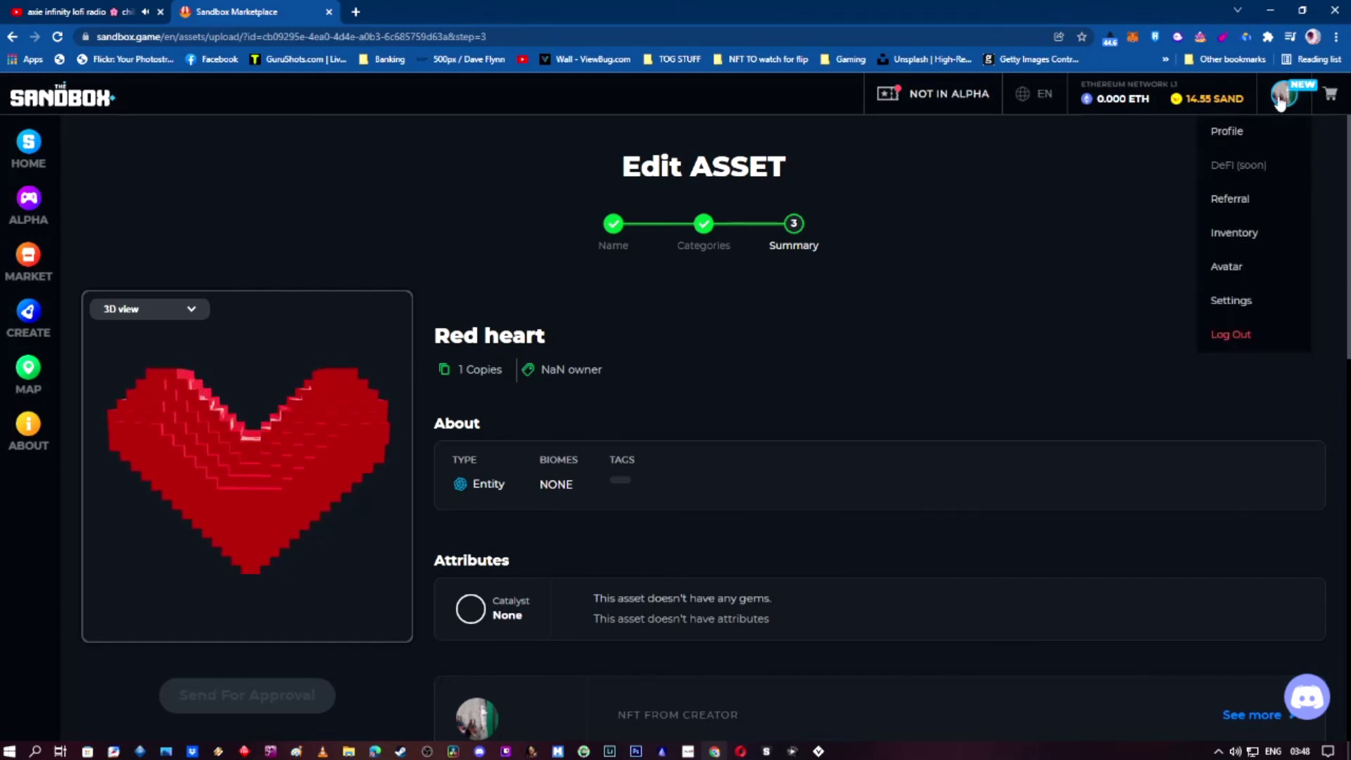
left_click(1236, 232)
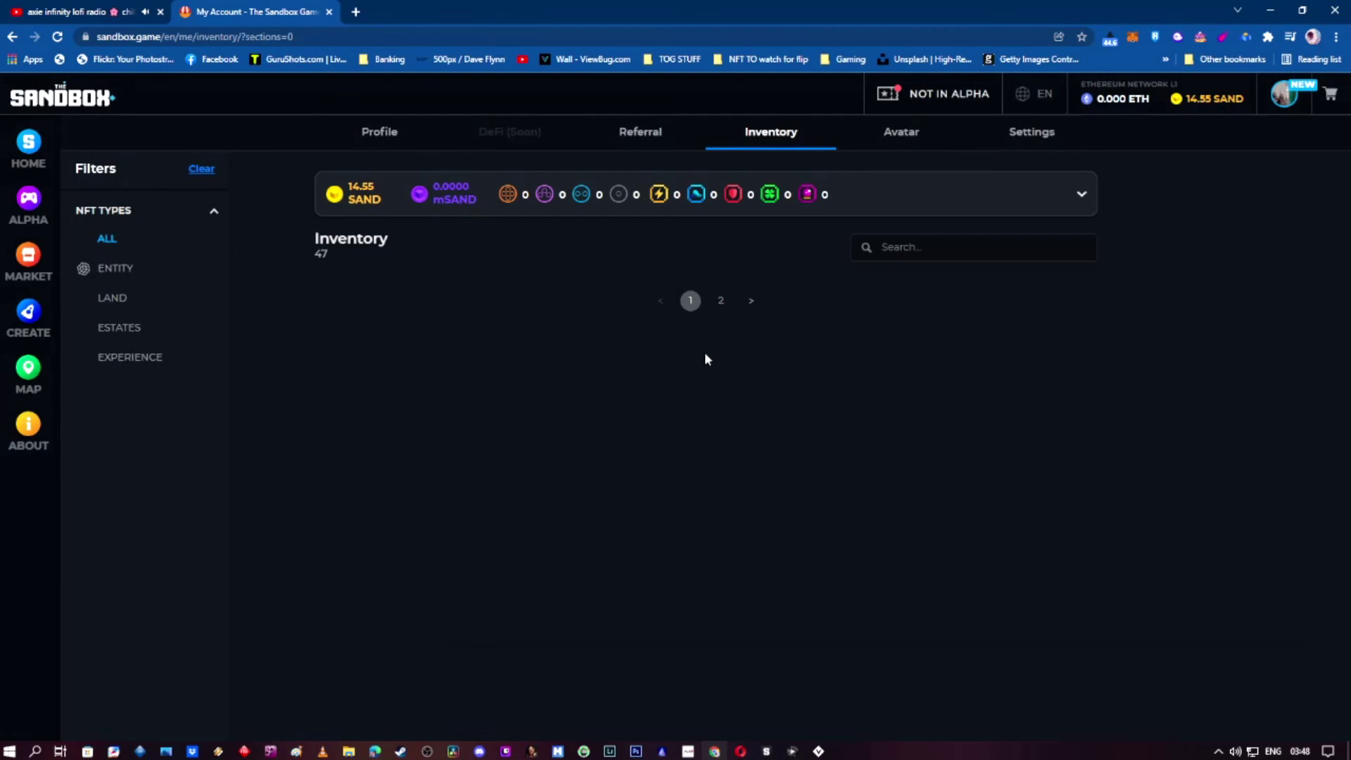
Go to inventory page 2, open the Red heart asset page, and rotate its preview.
scroll(557, 401, "down", 8)
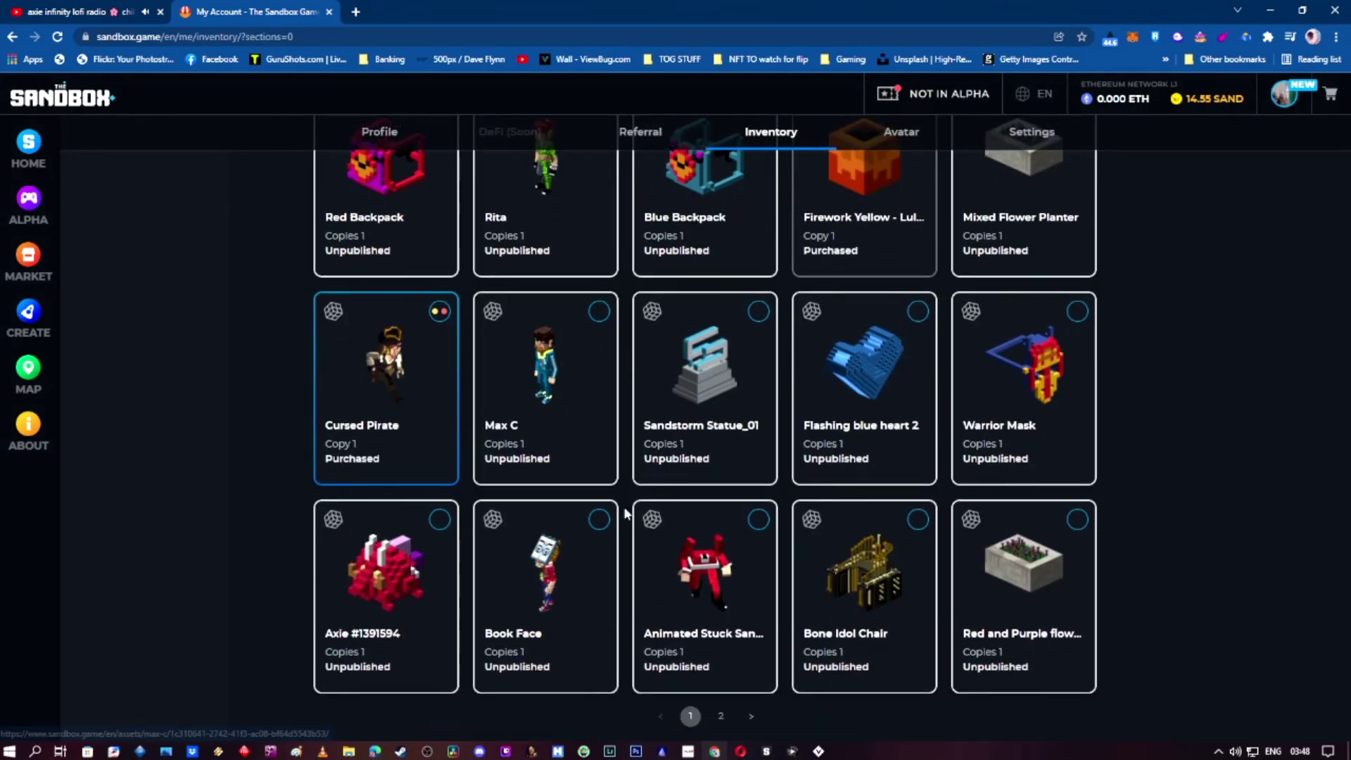
left_click(721, 716)
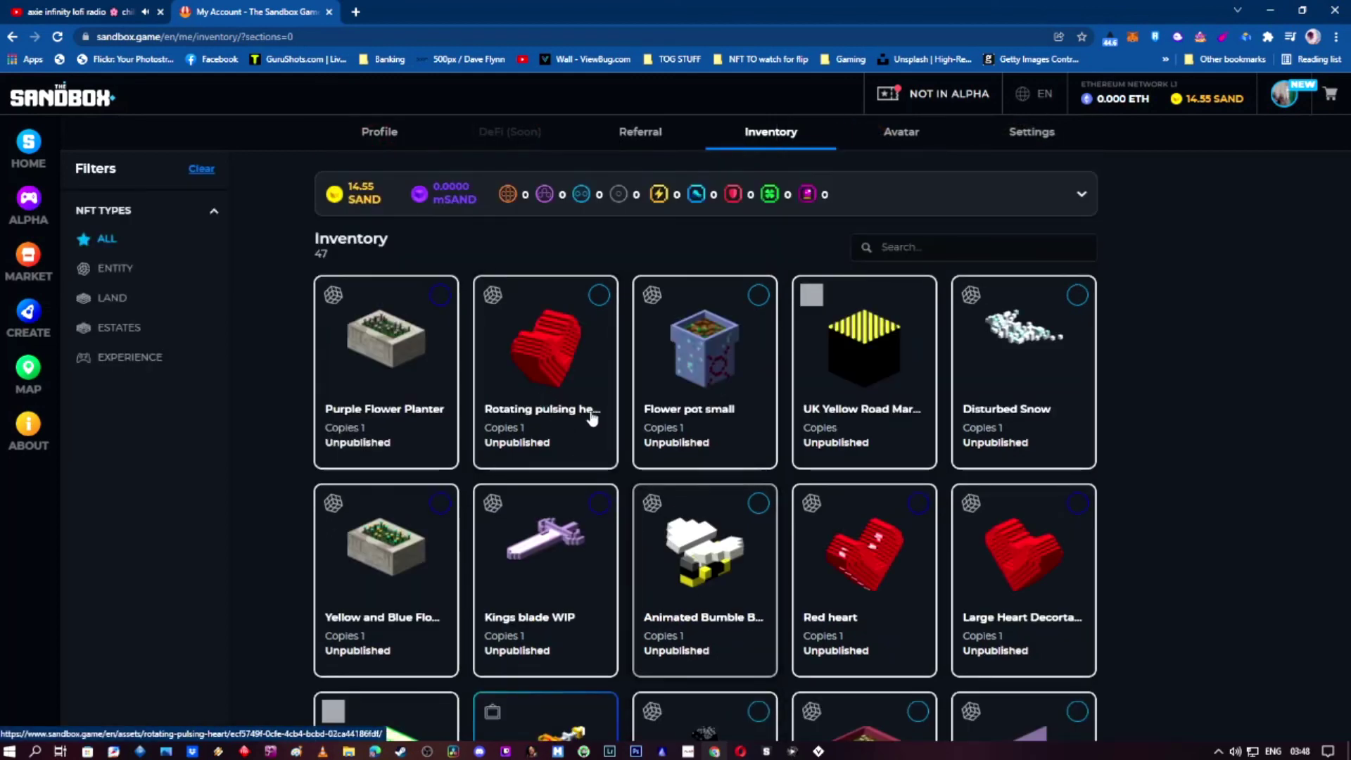
scroll(872, 585, "down", 3)
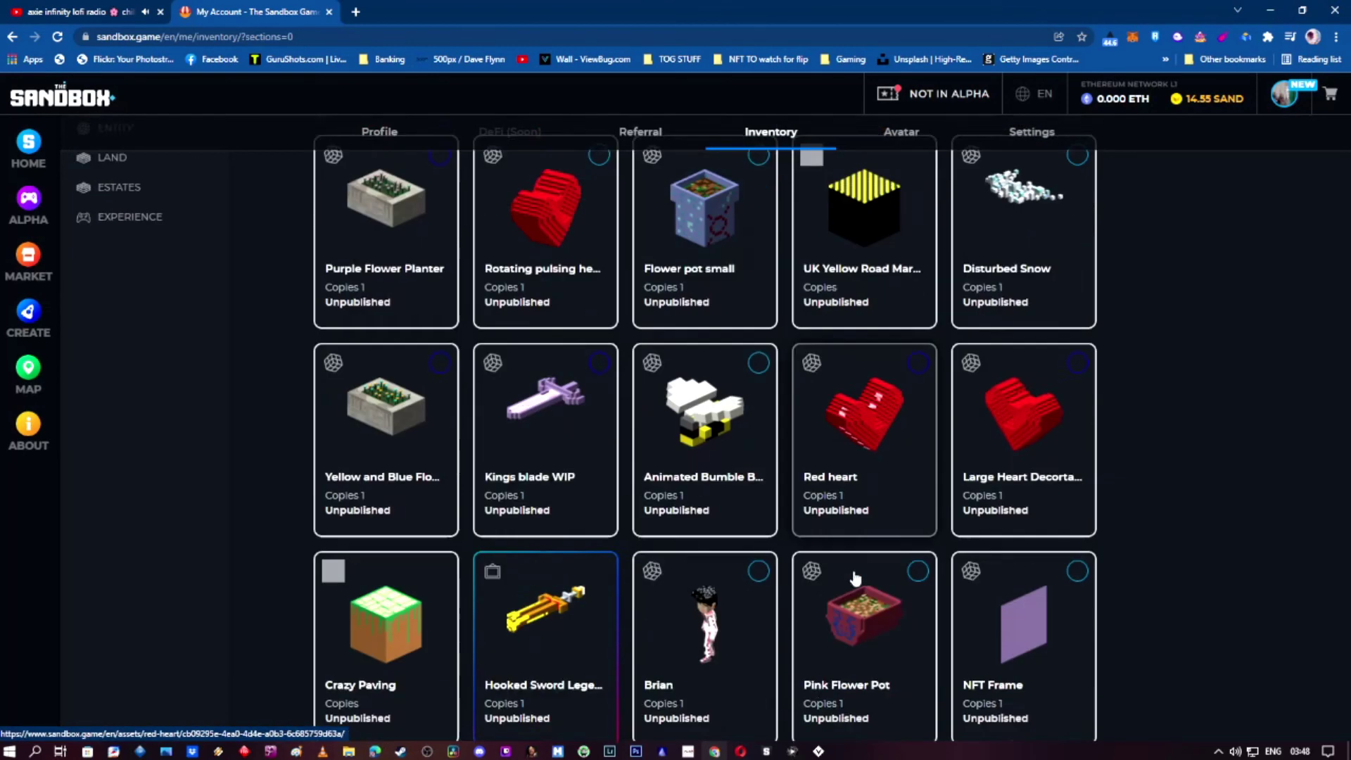
scroll(857, 572, "up", 4)
left_click(857, 571)
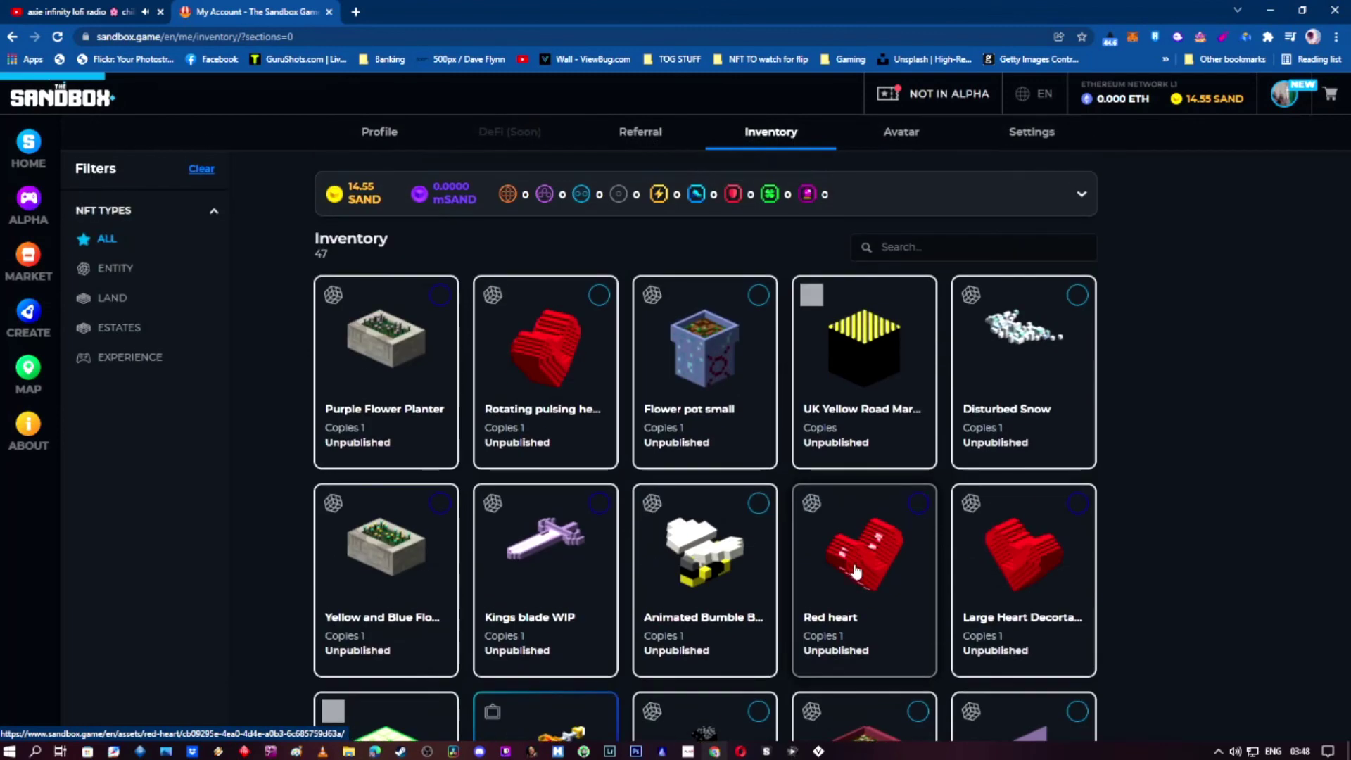
left_click_drag(402, 425, 482, 352)
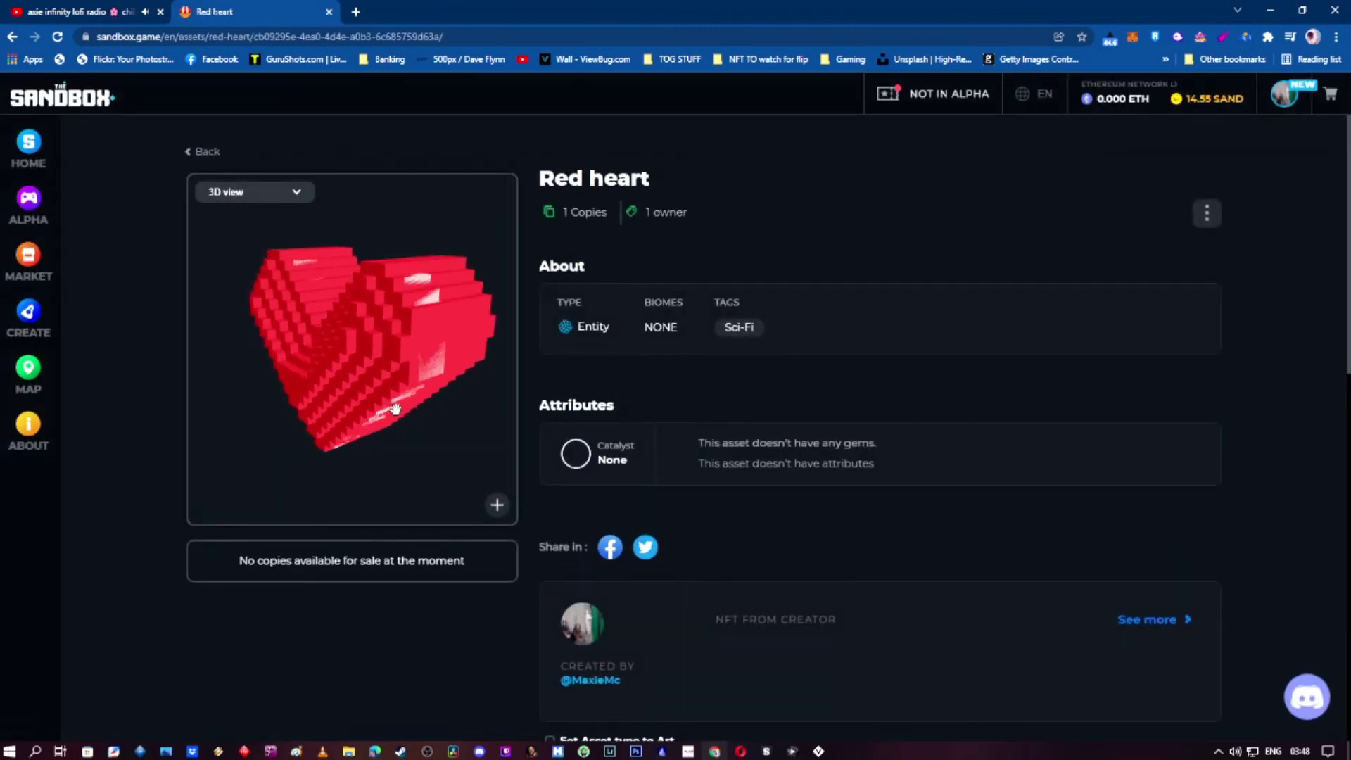
Add the 'Red heart' asset to the Sandbox inventory with the + button in the 3D view.
left_click(498, 508)
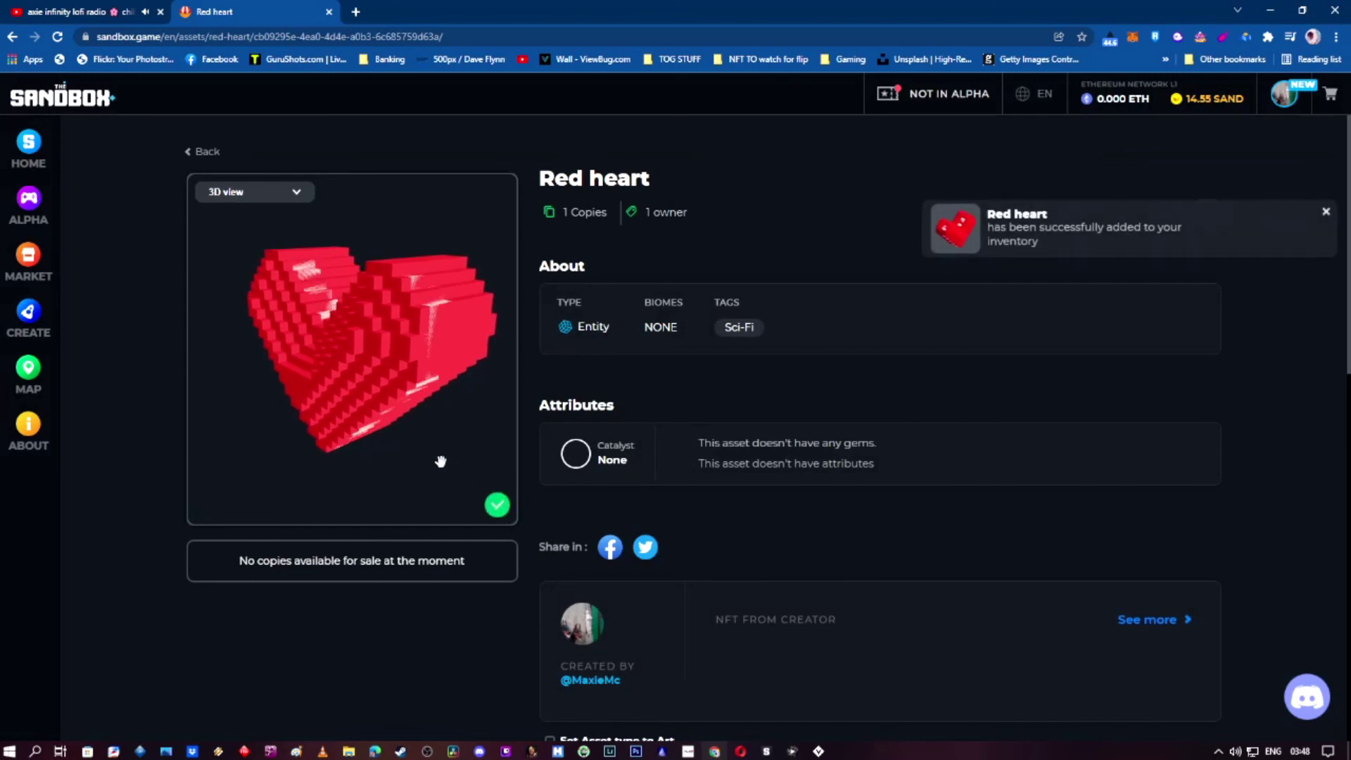